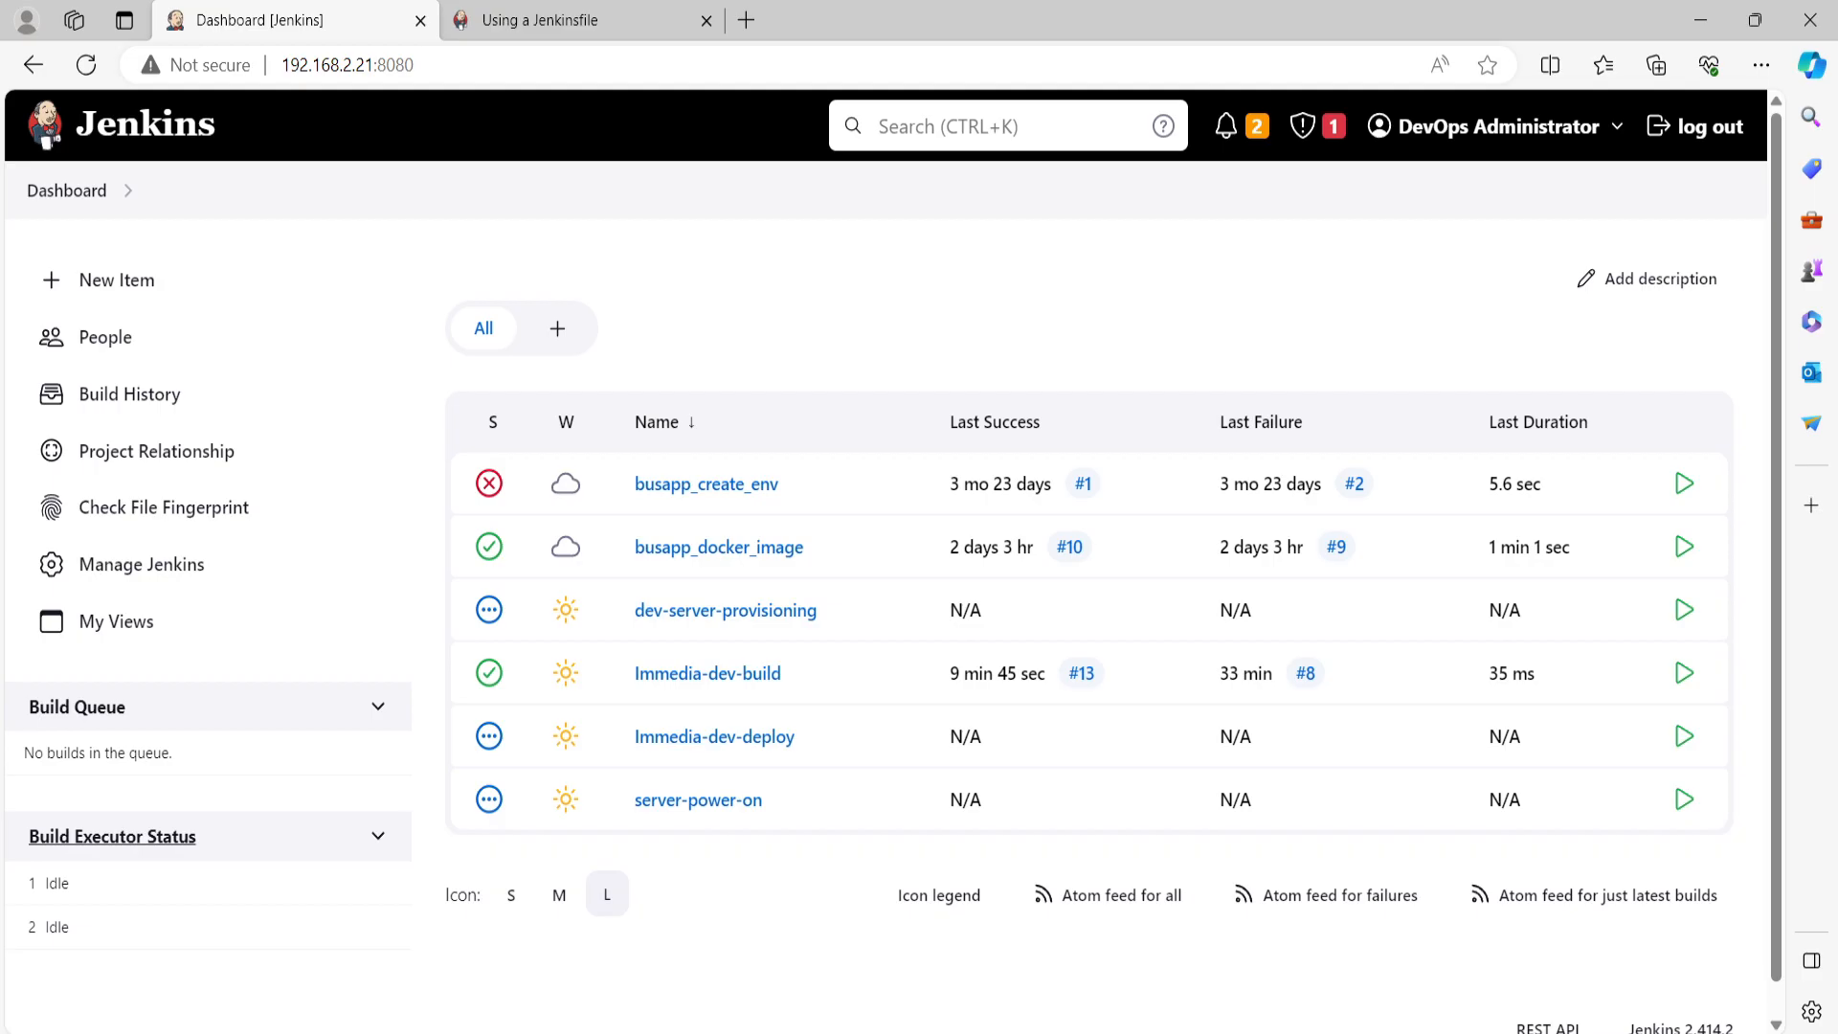
Step: Open the configuration of the Immedia-dev-build project and mark the project as parameterized
{"action": "left_click", "coordinate": [745, 686]}
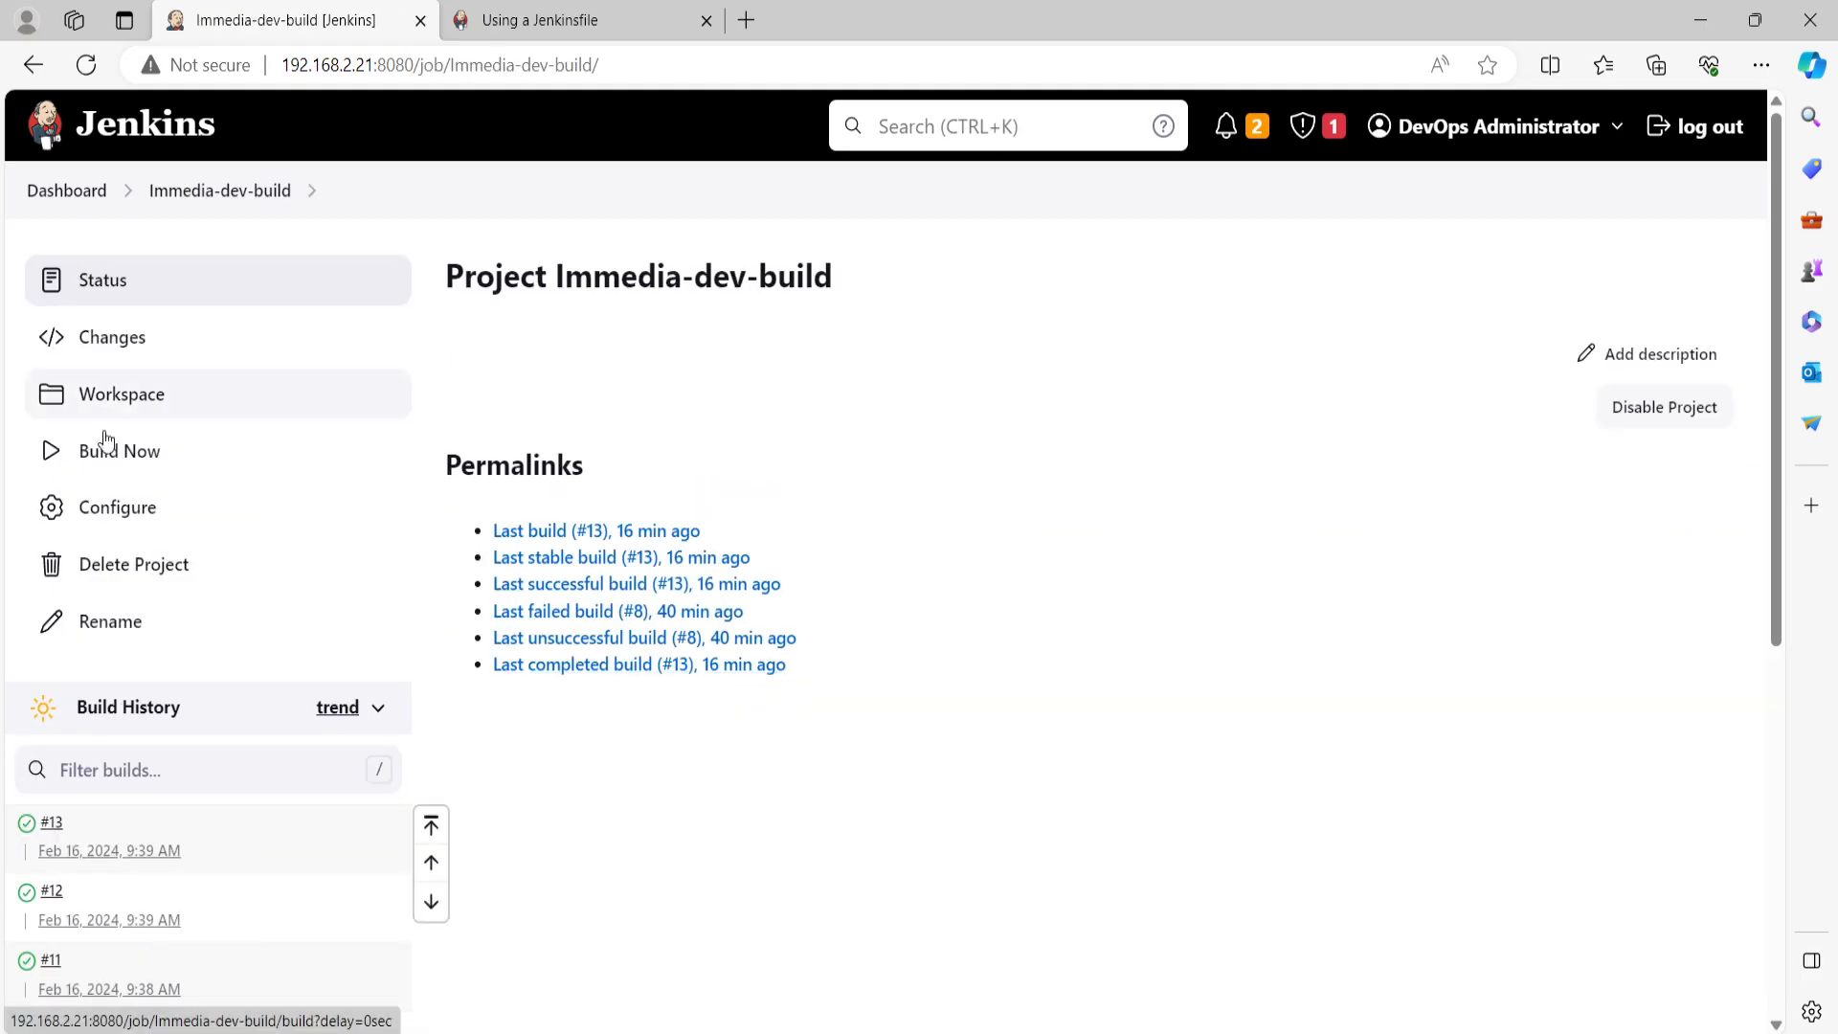
{"action": "left_click", "coordinate": [116, 510]}
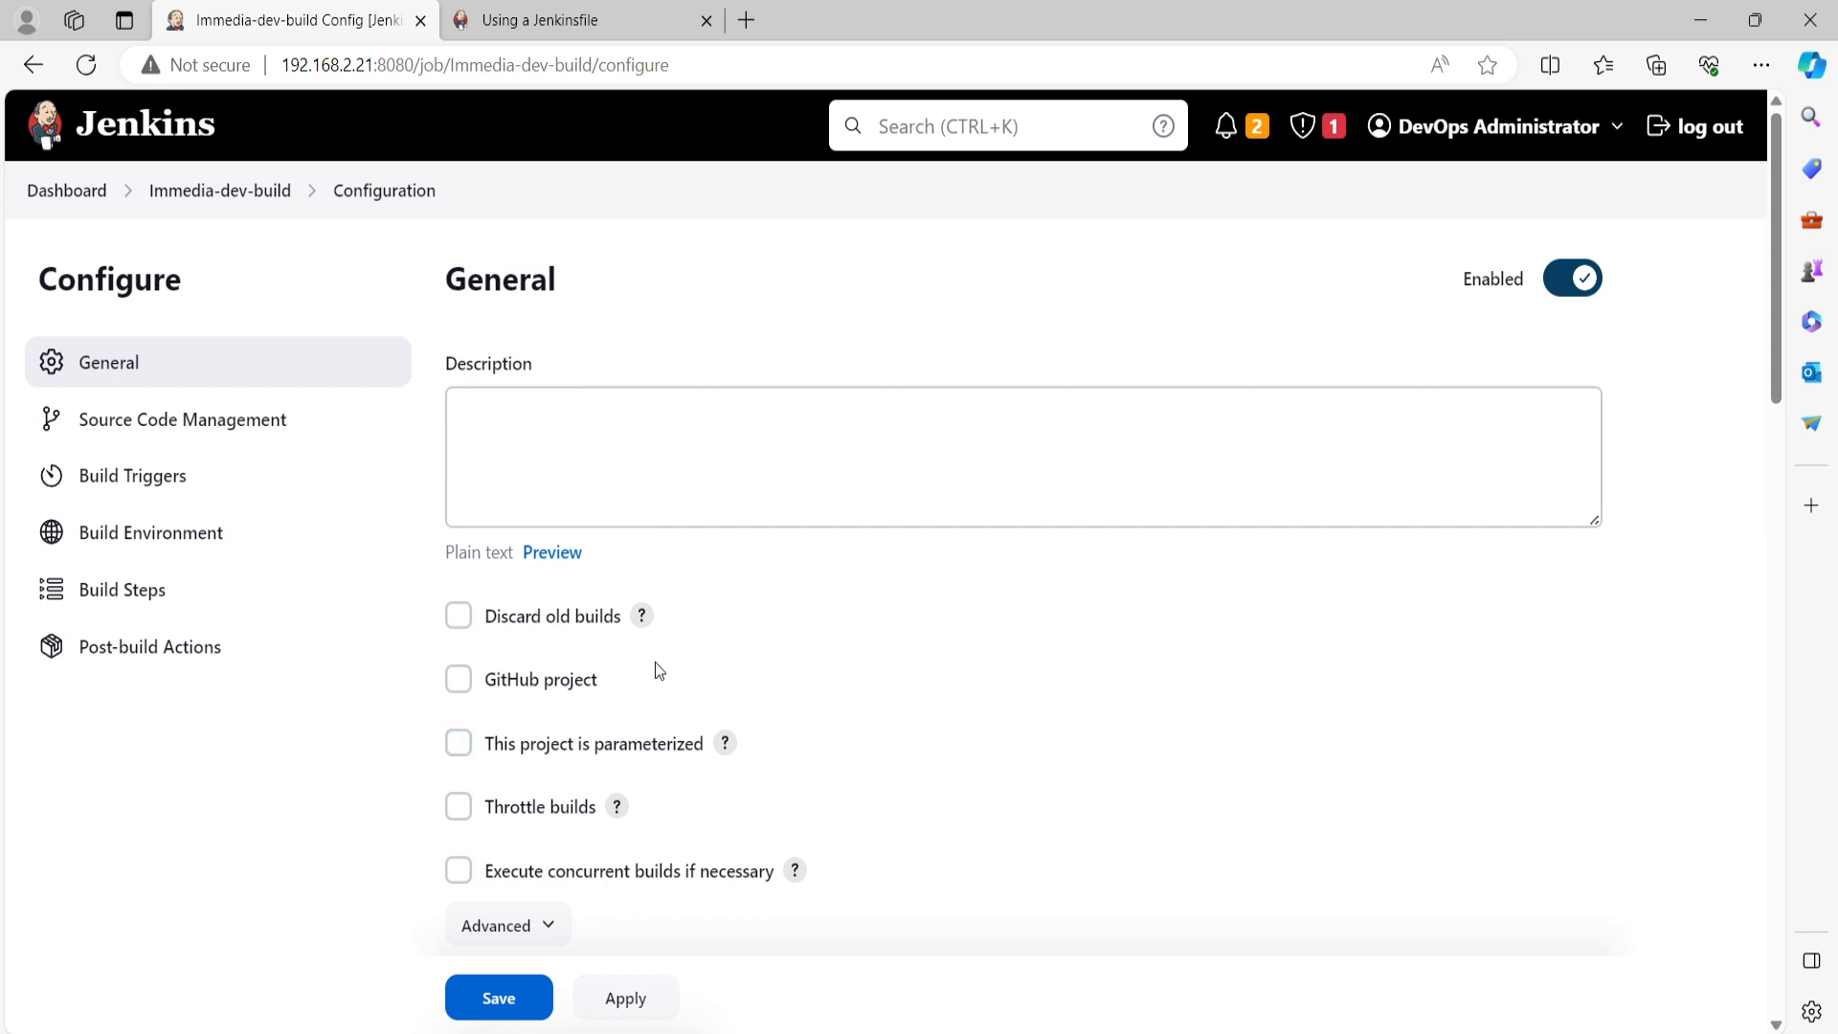
{"action": "left_click", "coordinate": [536, 739]}
{"action": "scroll", "coordinate": [771, 592], "scroll_direction": "down", "scroll_amount": 2}
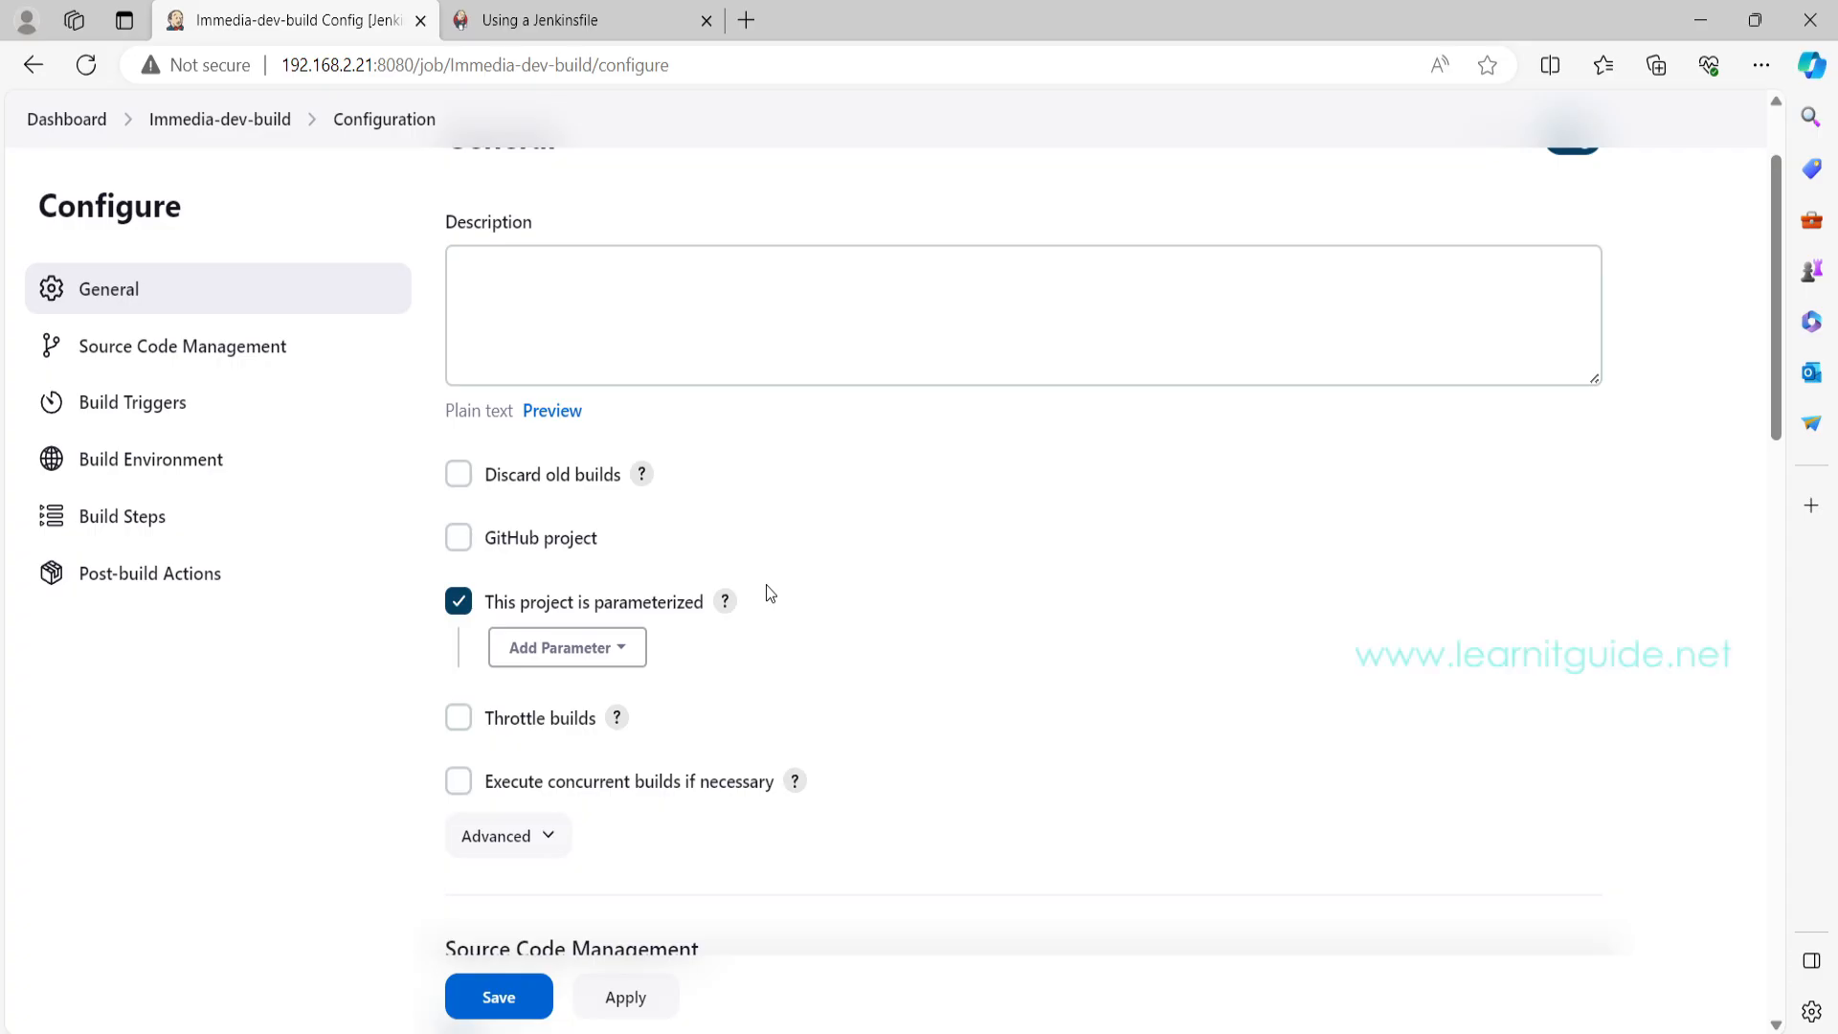
Step: Add a Boolean parameter to the project and read its help text
{"action": "left_click", "coordinate": [609, 660]}
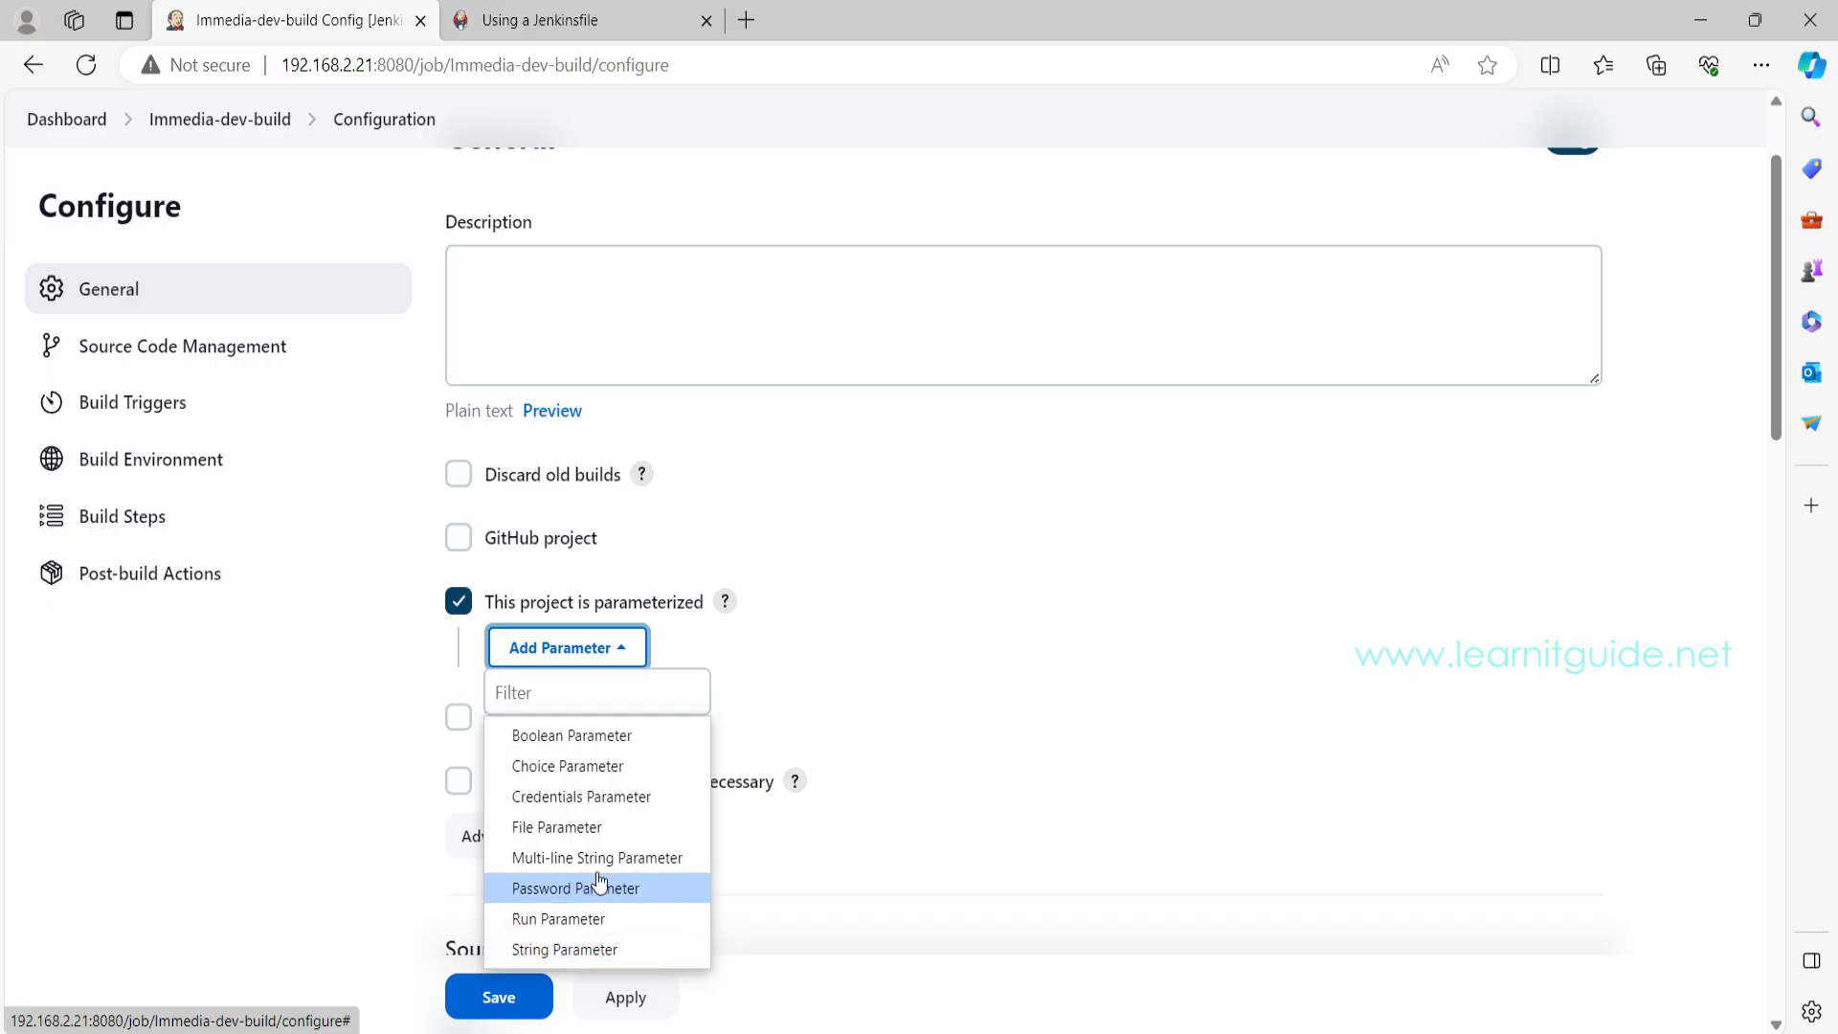
{"action": "left_click", "coordinate": [581, 745]}
{"action": "scroll", "coordinate": [922, 675], "scroll_direction": "down", "scroll_amount": 4}
{"action": "left_click", "coordinate": [577, 326]}
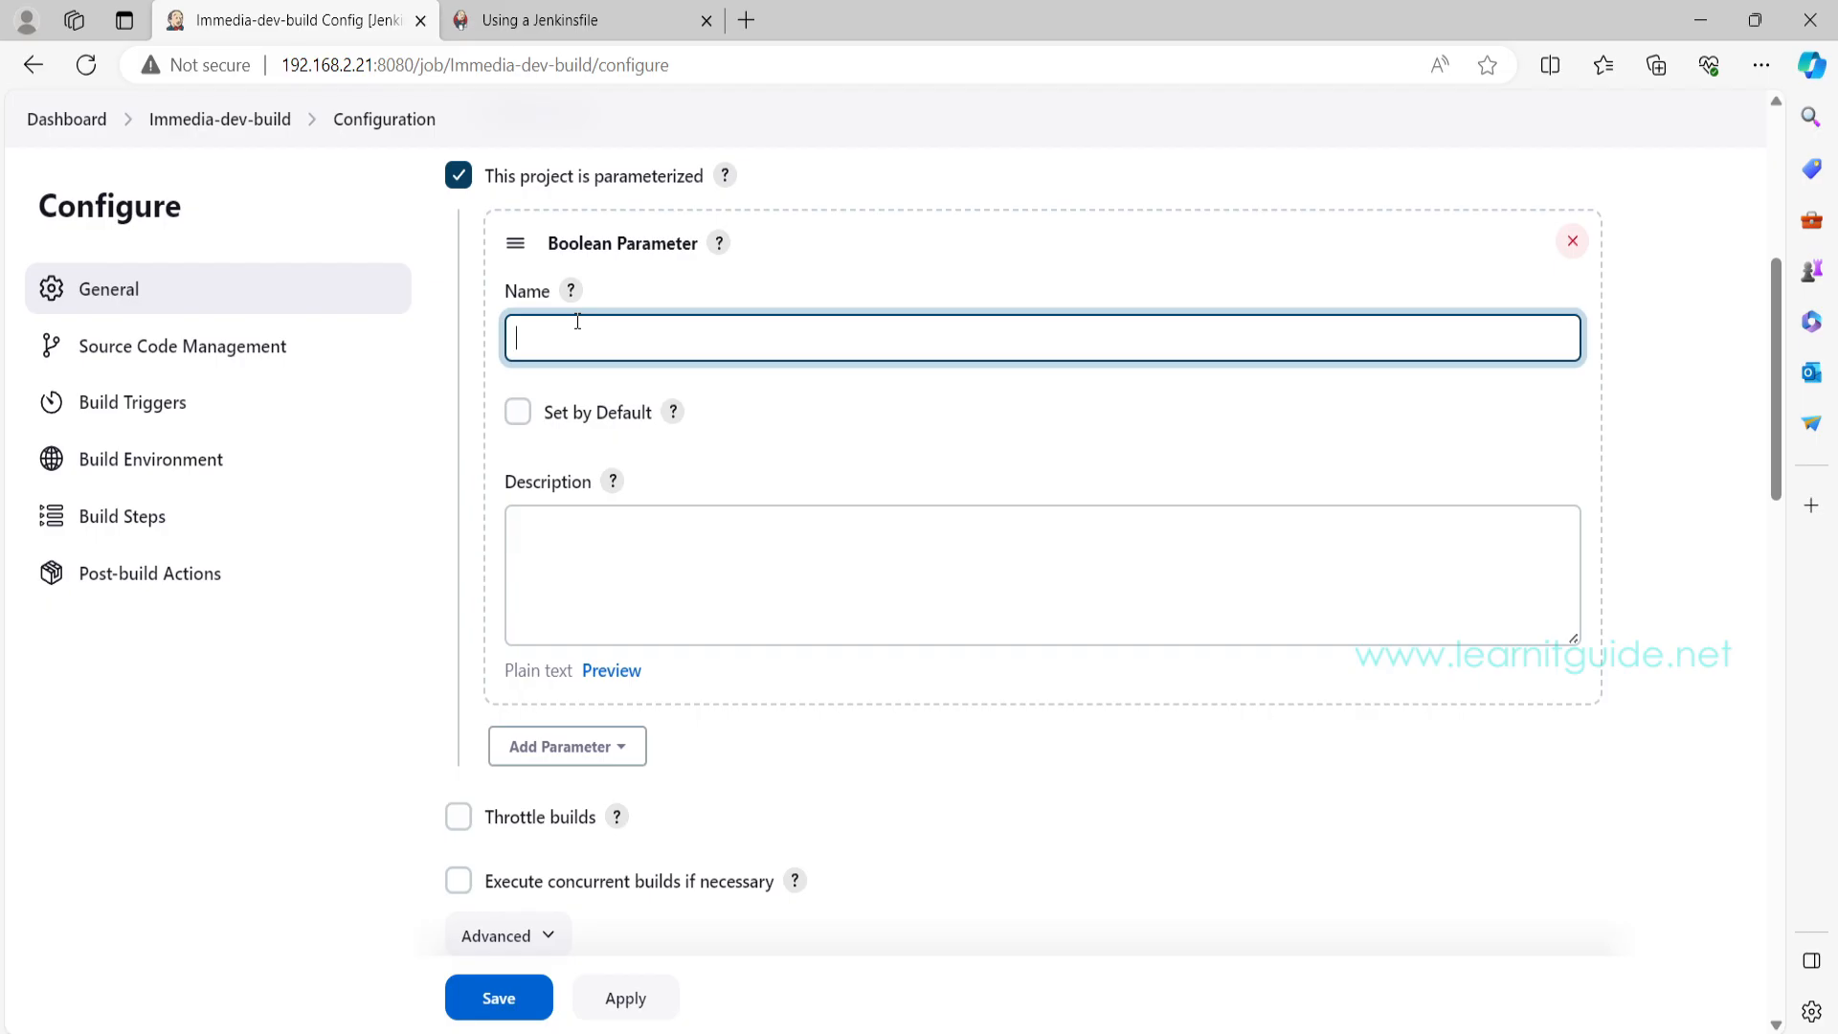
{"action": "left_click", "coordinate": [720, 244]}
{"action": "left_click_drag", "start_coordinate": [513, 320], "coordinate": [1092, 343]}
Step: Name the Boolean parameter reboot_status and enter the description "This is a sample desc."
{"action": "left_click", "coordinate": [949, 468]}
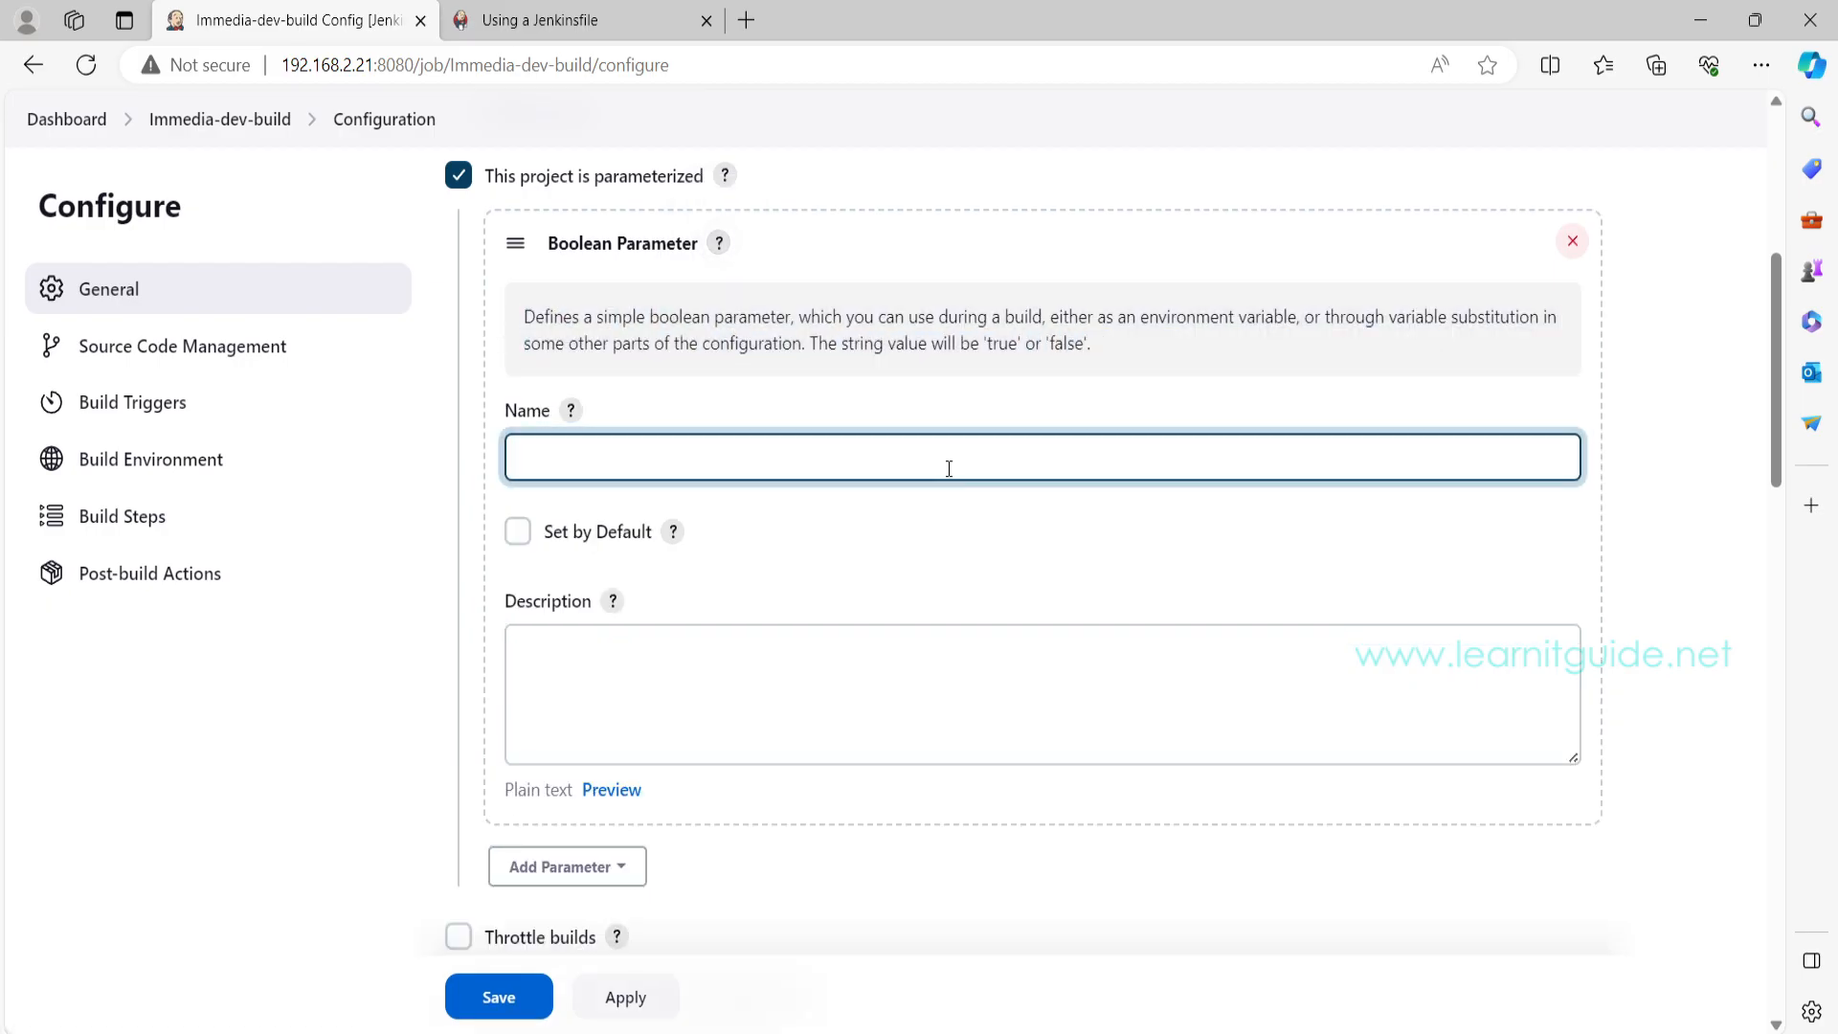
{"action": "type", "text": "reboot_status"}
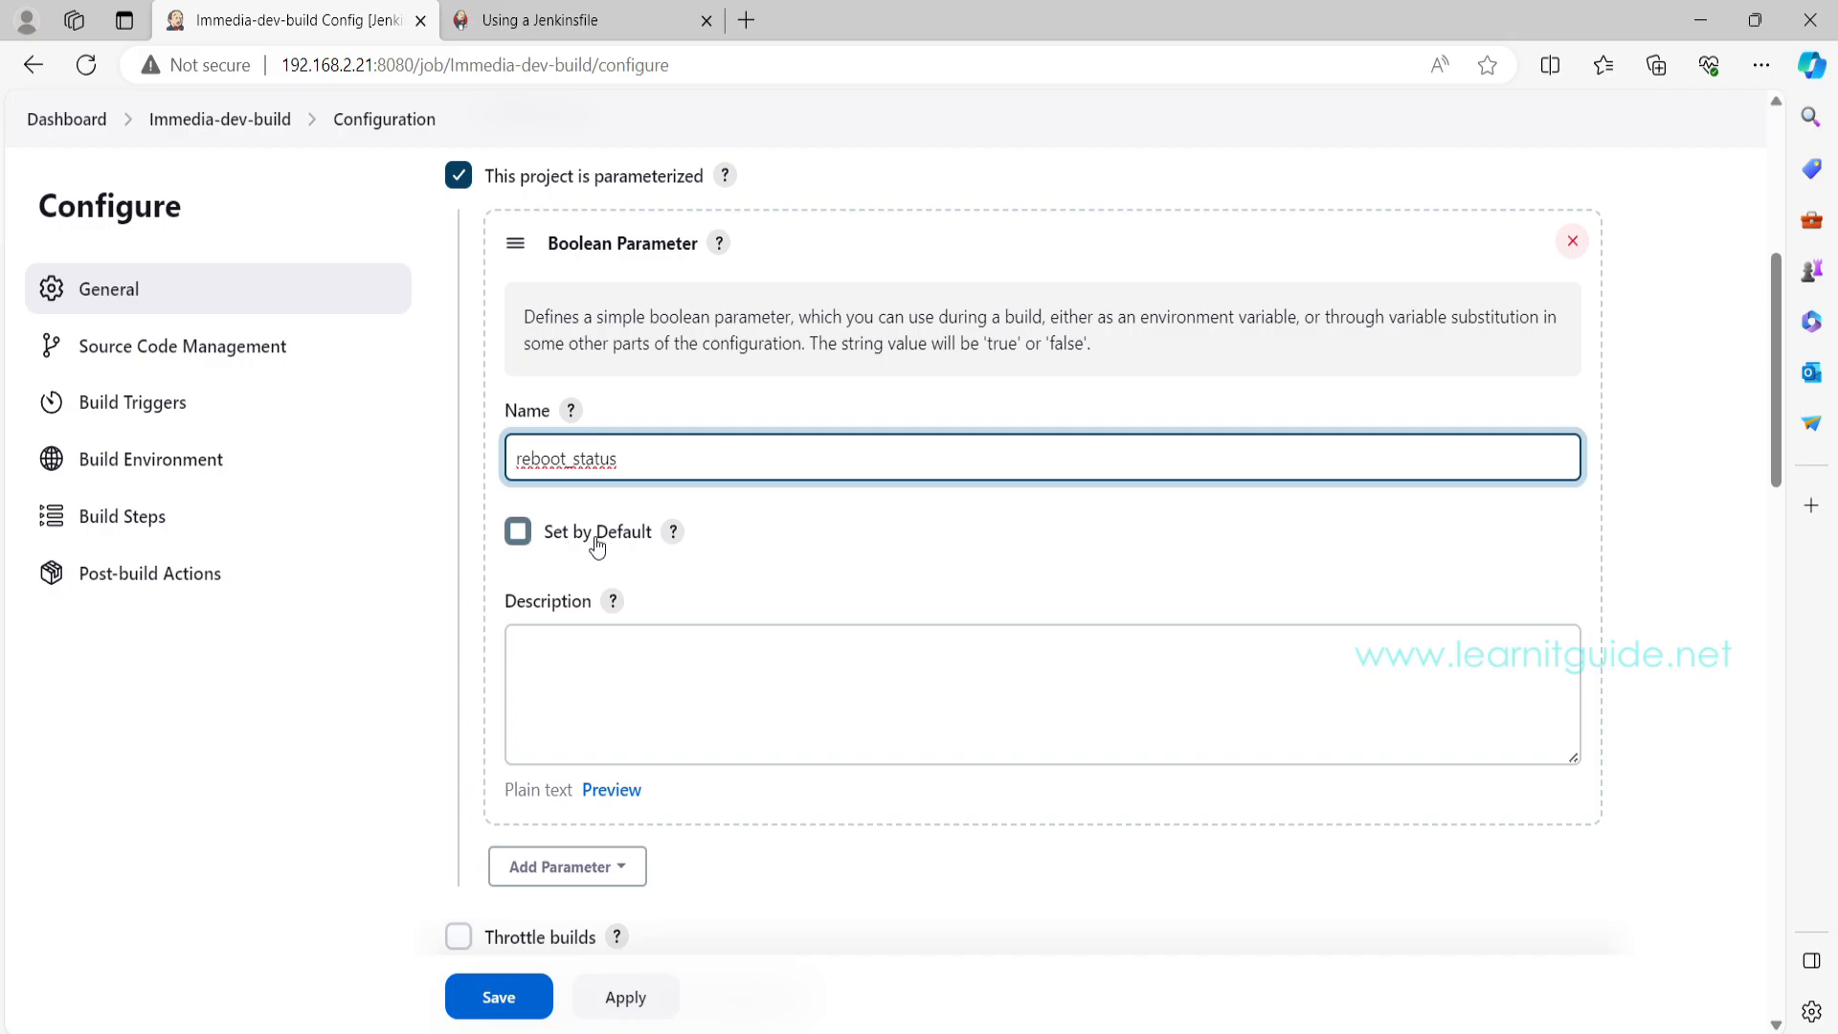
{"action": "left_click", "coordinate": [594, 692]}
{"action": "type", "text": "This is"}
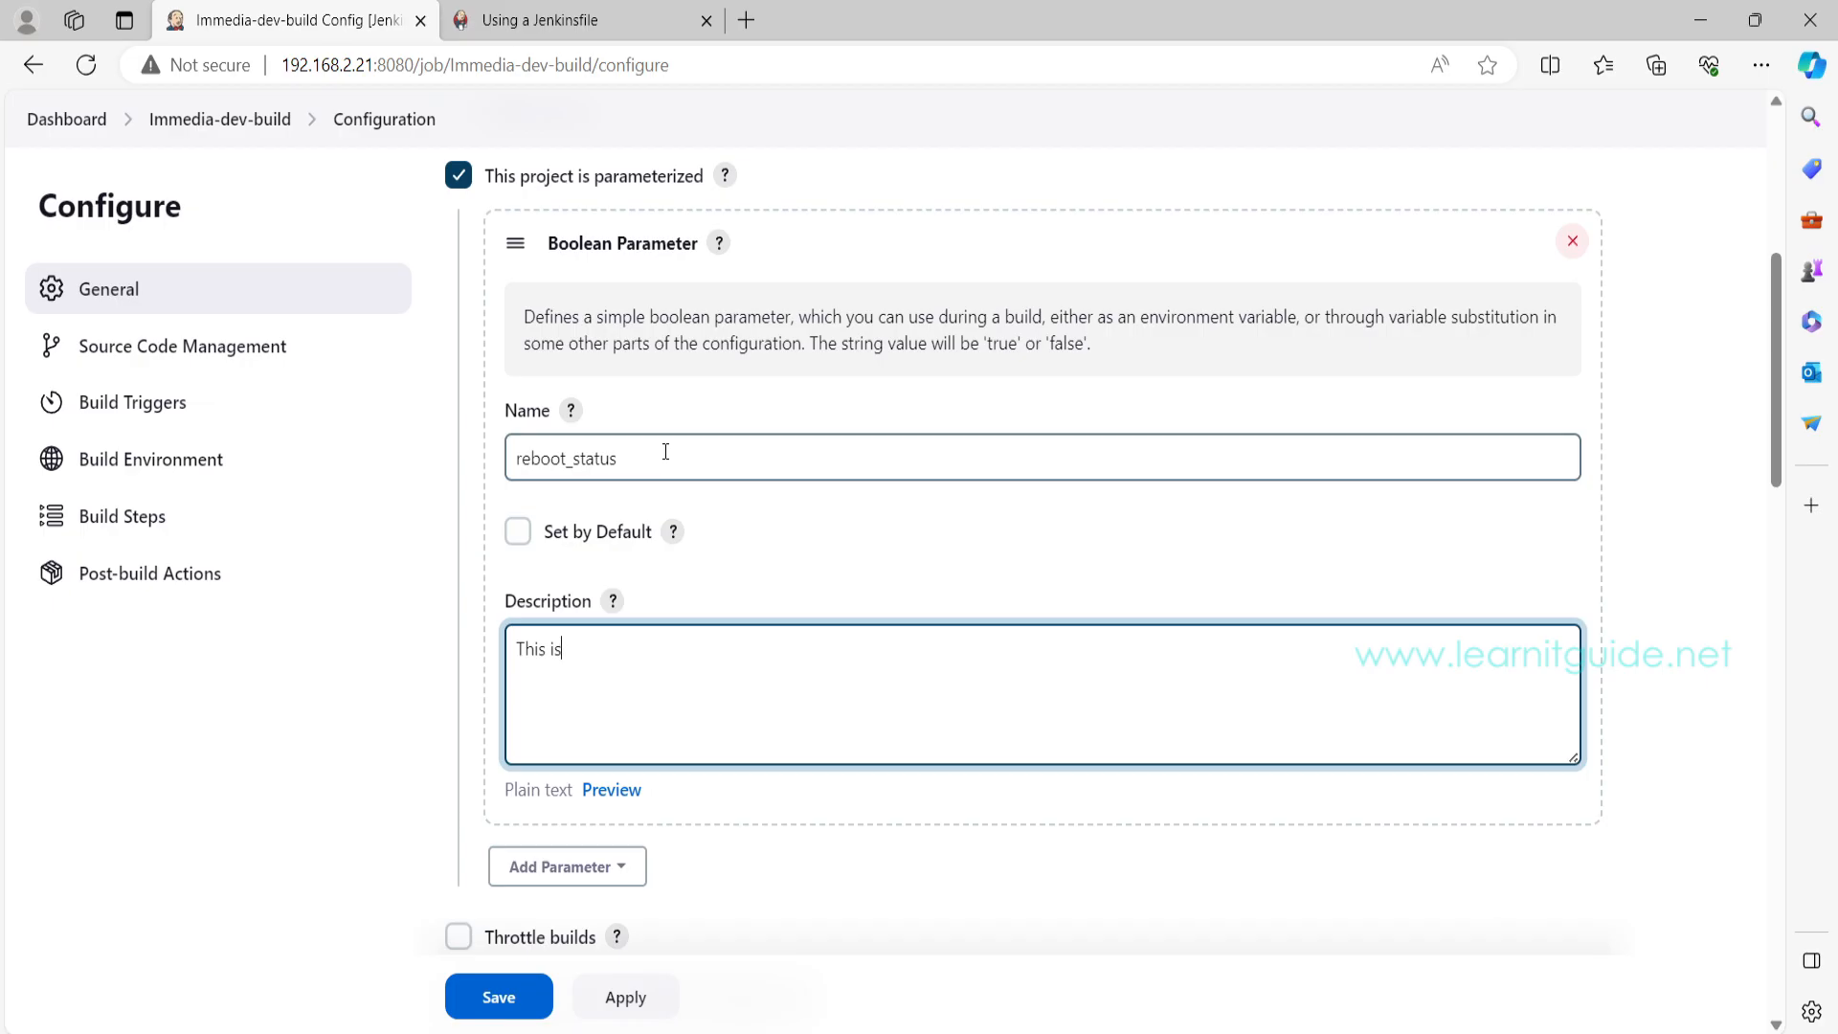
{"action": "type", "text": " a sample desc."}
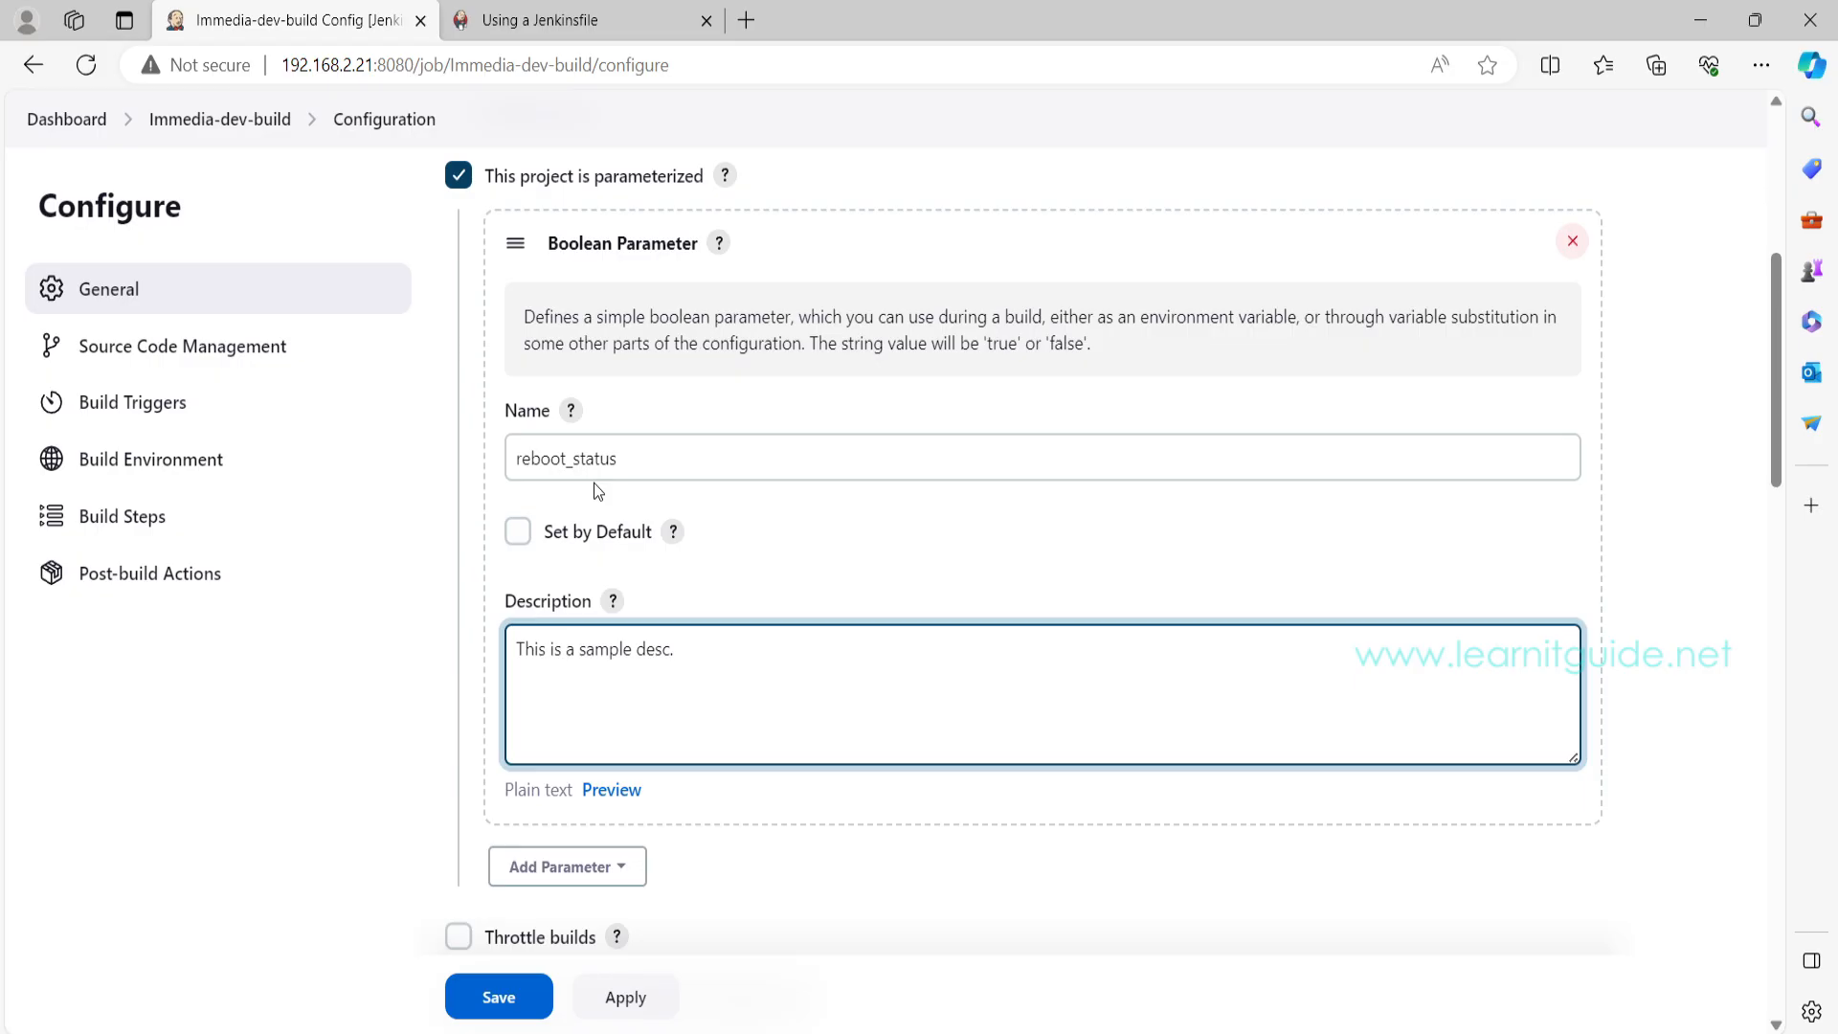
Step: Replace the Execute shell build step's command with echo ${reboot_status}
{"action": "left_click_drag", "start_coordinate": [619, 459], "coordinate": [518, 441]}
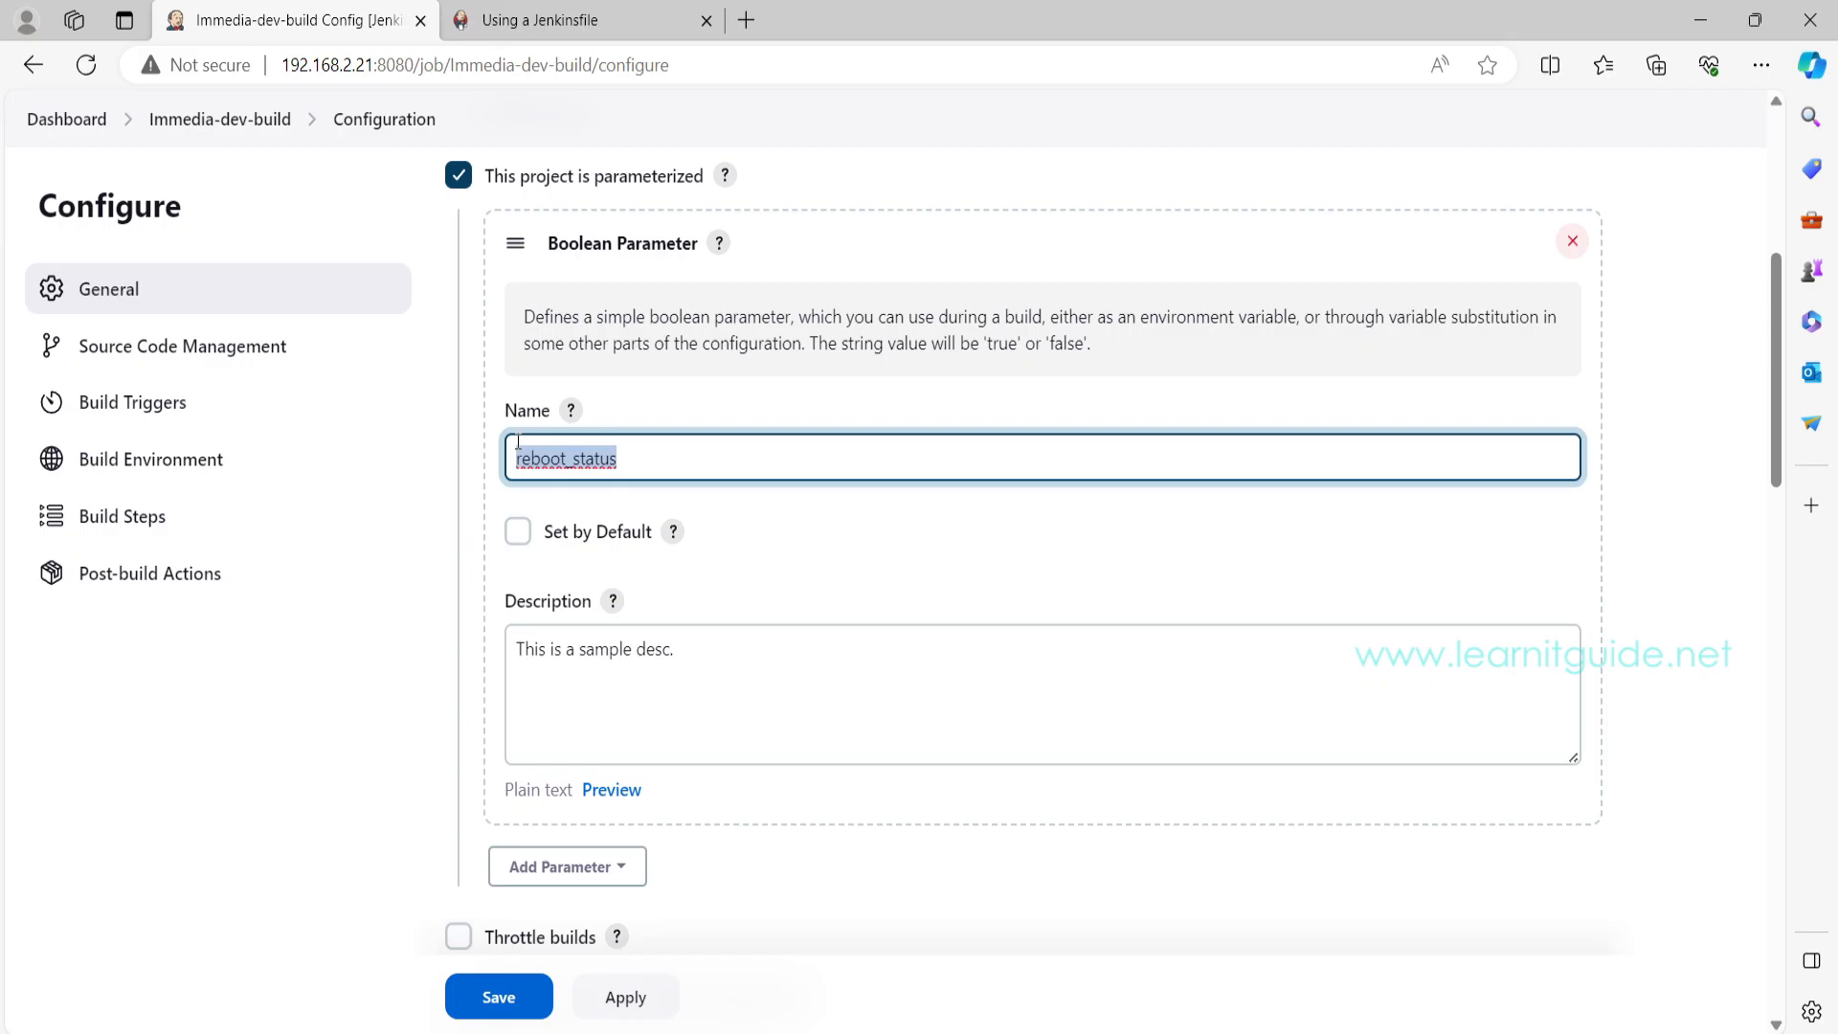
{"action": "scroll", "coordinate": [518, 445], "scroll_direction": "down", "scroll_amount": 10}
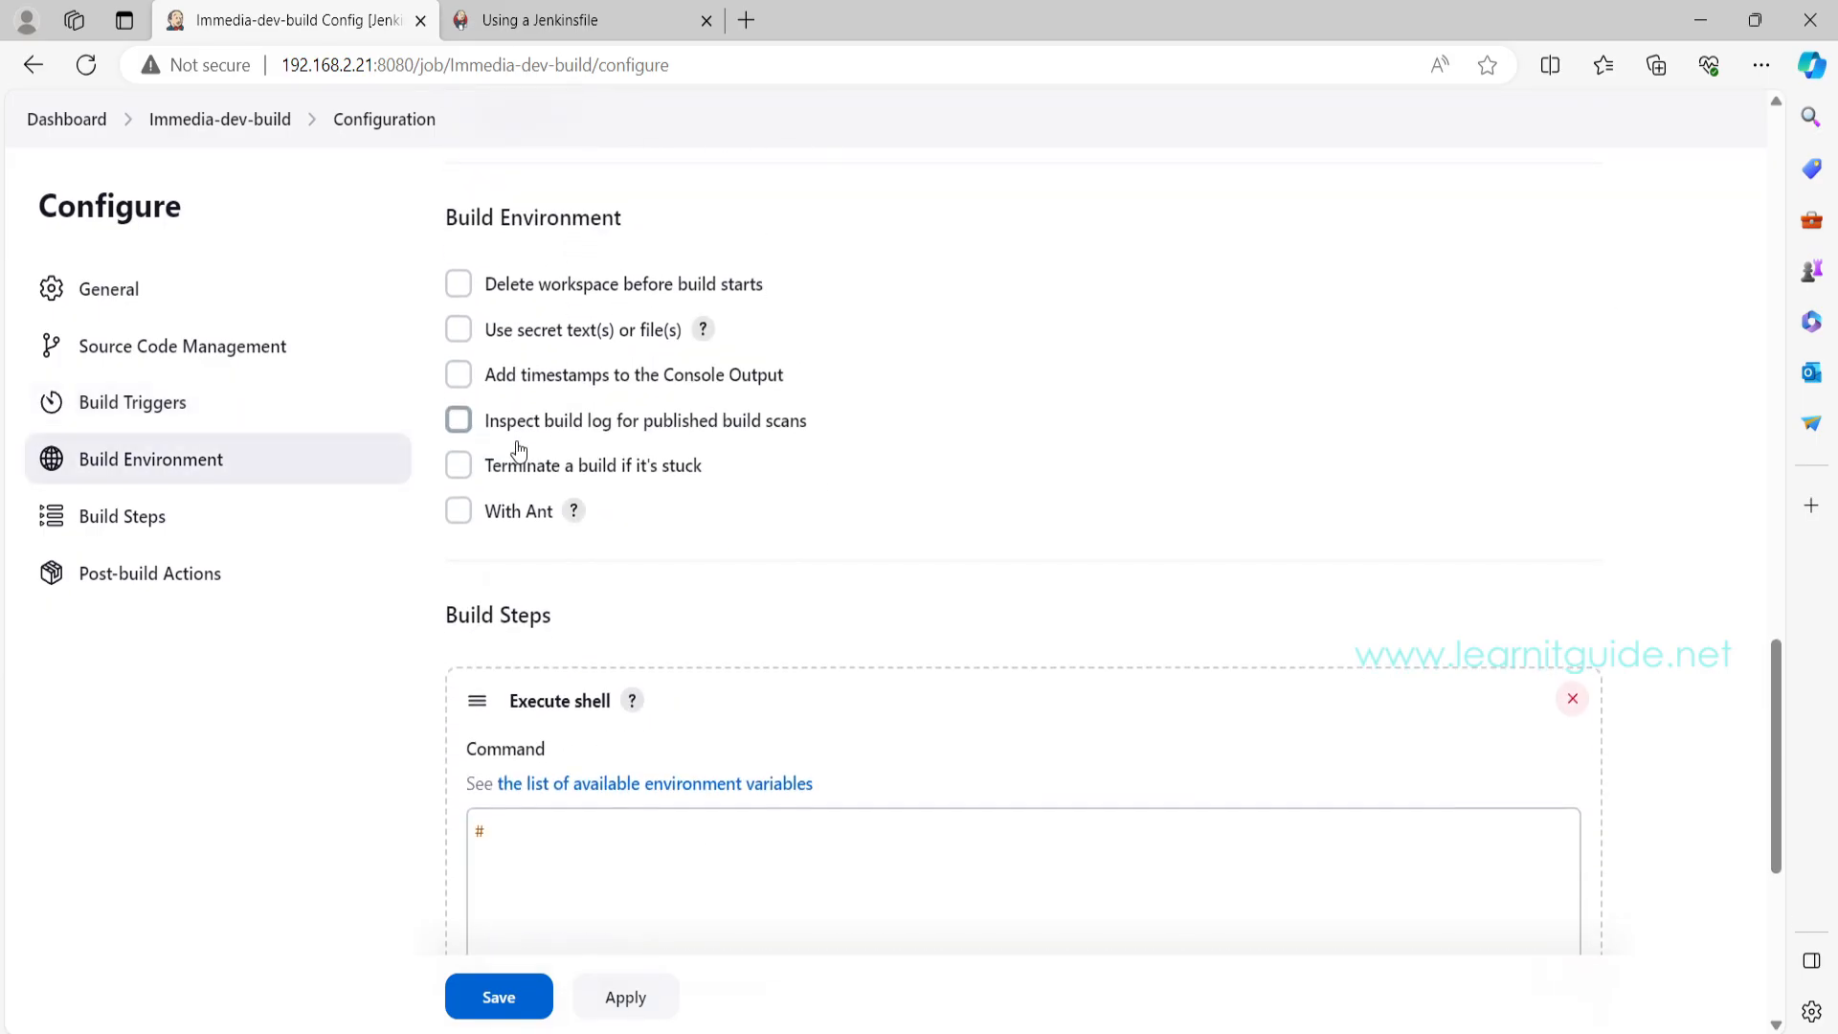
{"action": "scroll", "coordinate": [538, 529], "scroll_direction": "down", "scroll_amount": 4}
{"action": "left_click_drag", "start_coordinate": [536, 428], "coordinate": [410, 400]}
{"action": "type", "text": "echo {}"}
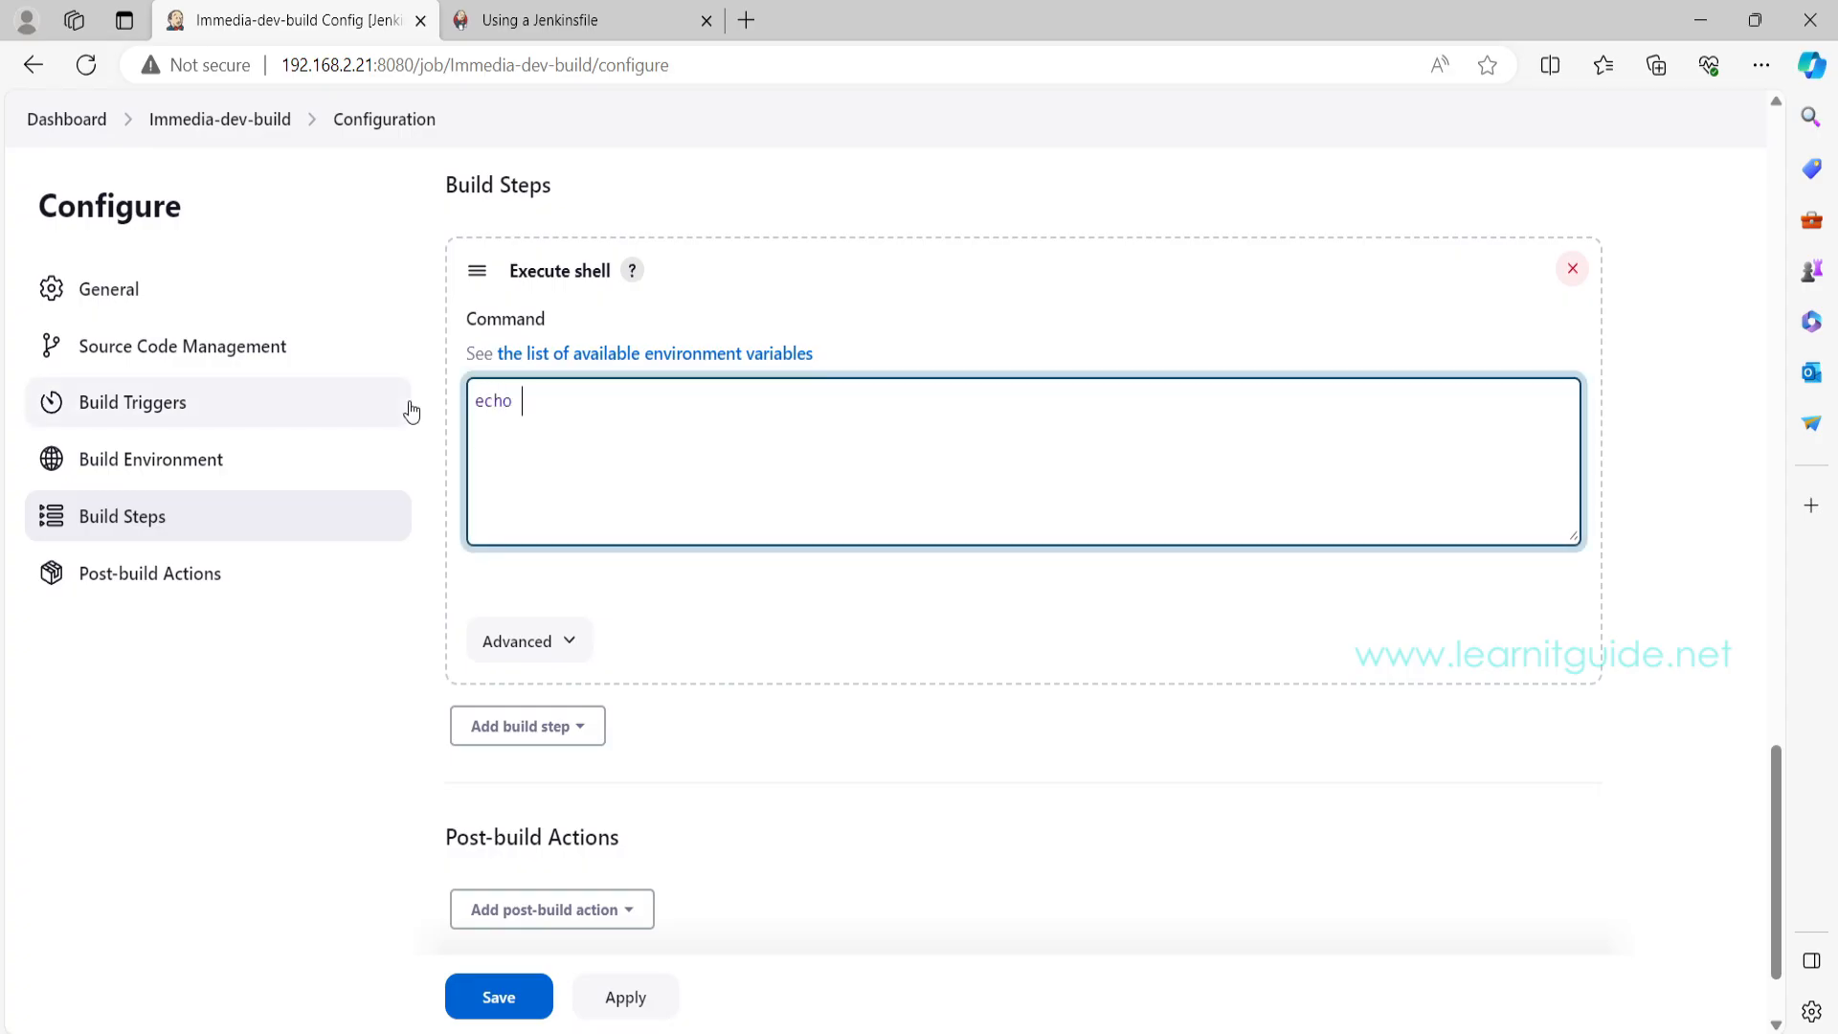
{"action": "key", "text": "Left"}
{"action": "key", "text": "Left"}
{"action": "type", "text": "$"}
{"action": "key", "text": "Right"}
{"action": "type", "text": "reboot_status"}
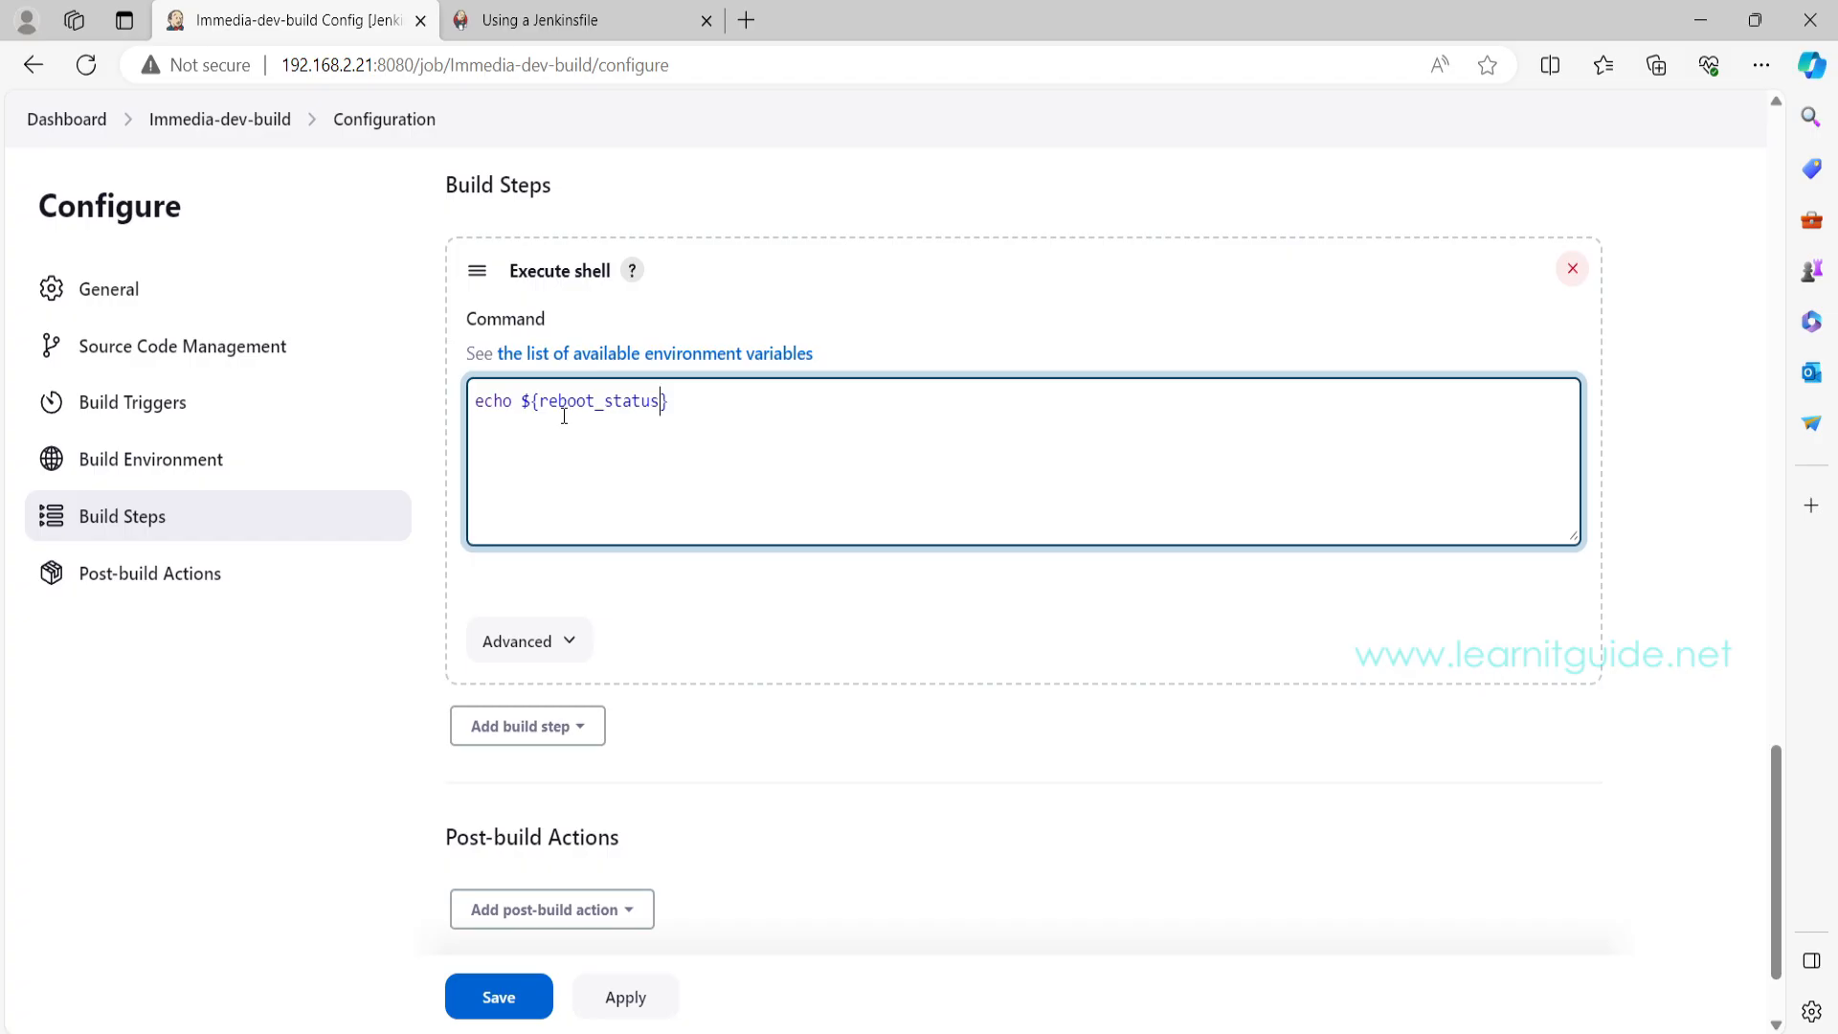
Step: Compare the variable in the shell command with the Boolean parameter's name, and save the project configuration
{"action": "double_click", "coordinate": [565, 401]}
{"action": "scroll", "coordinate": [751, 469], "scroll_direction": "up", "scroll_amount": 4}
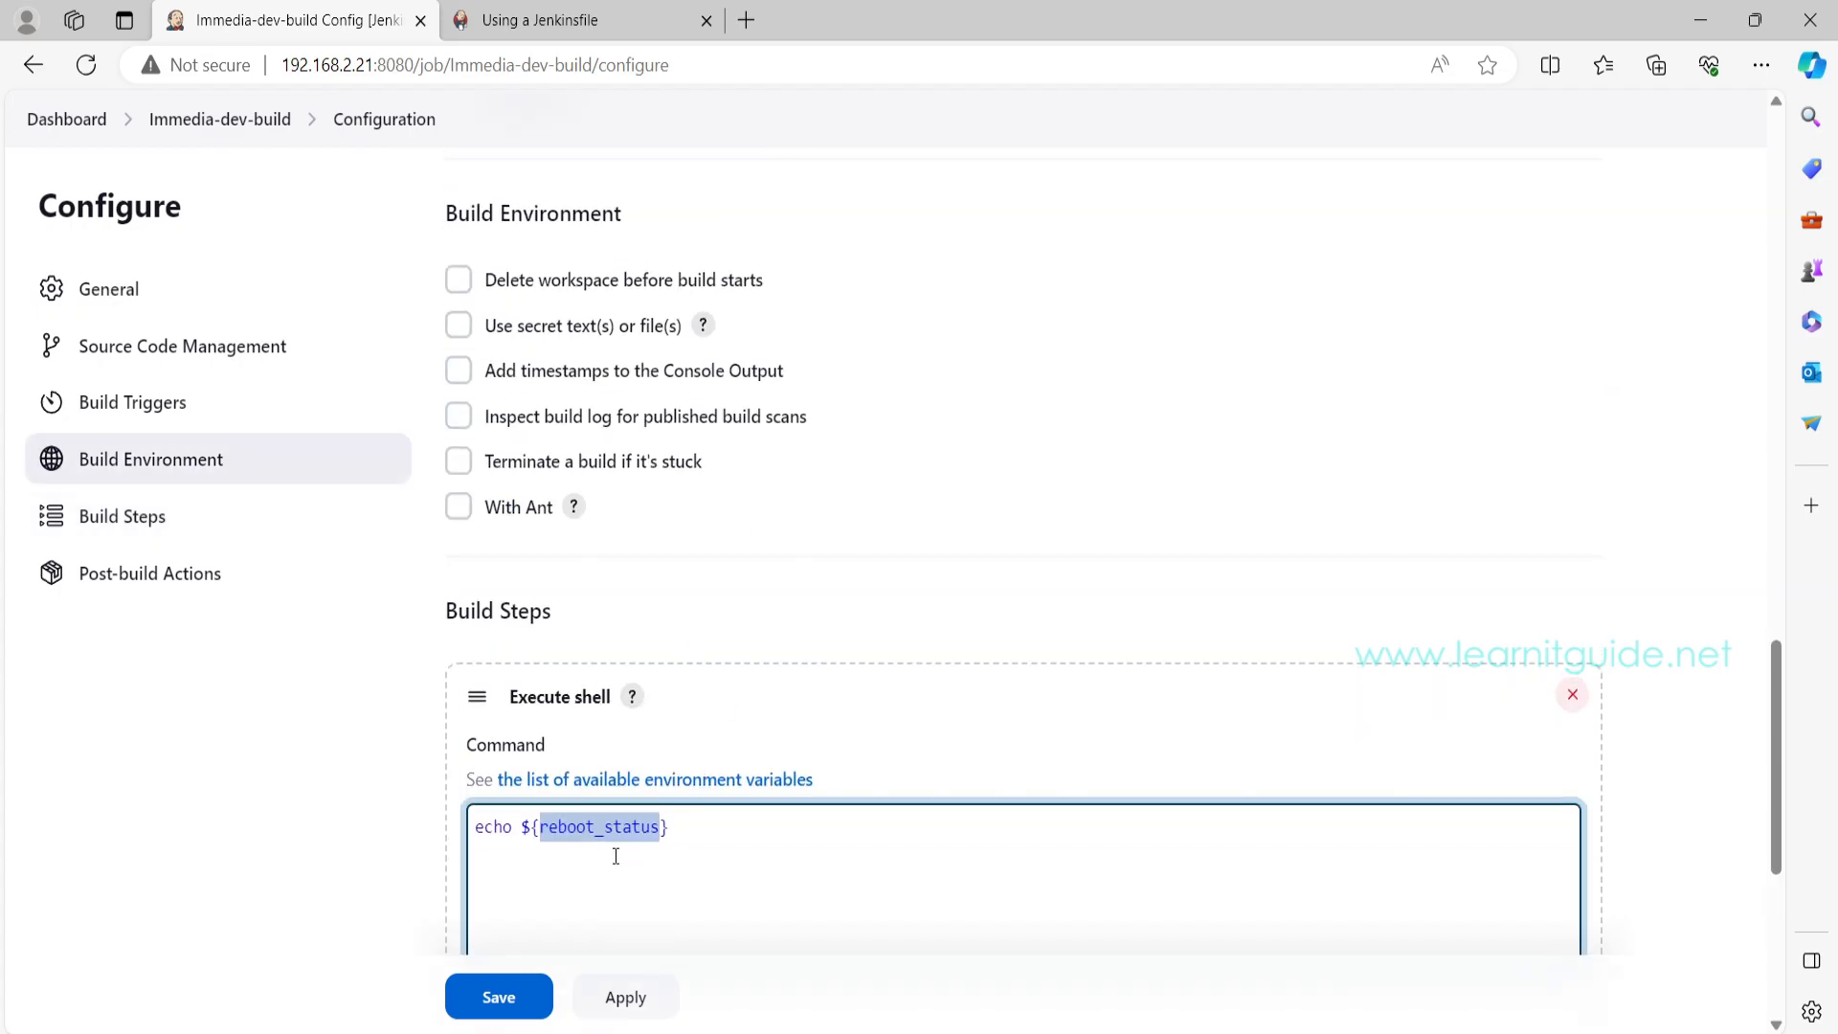
{"action": "scroll", "coordinate": [625, 836], "scroll_direction": "up", "scroll_amount": 15}
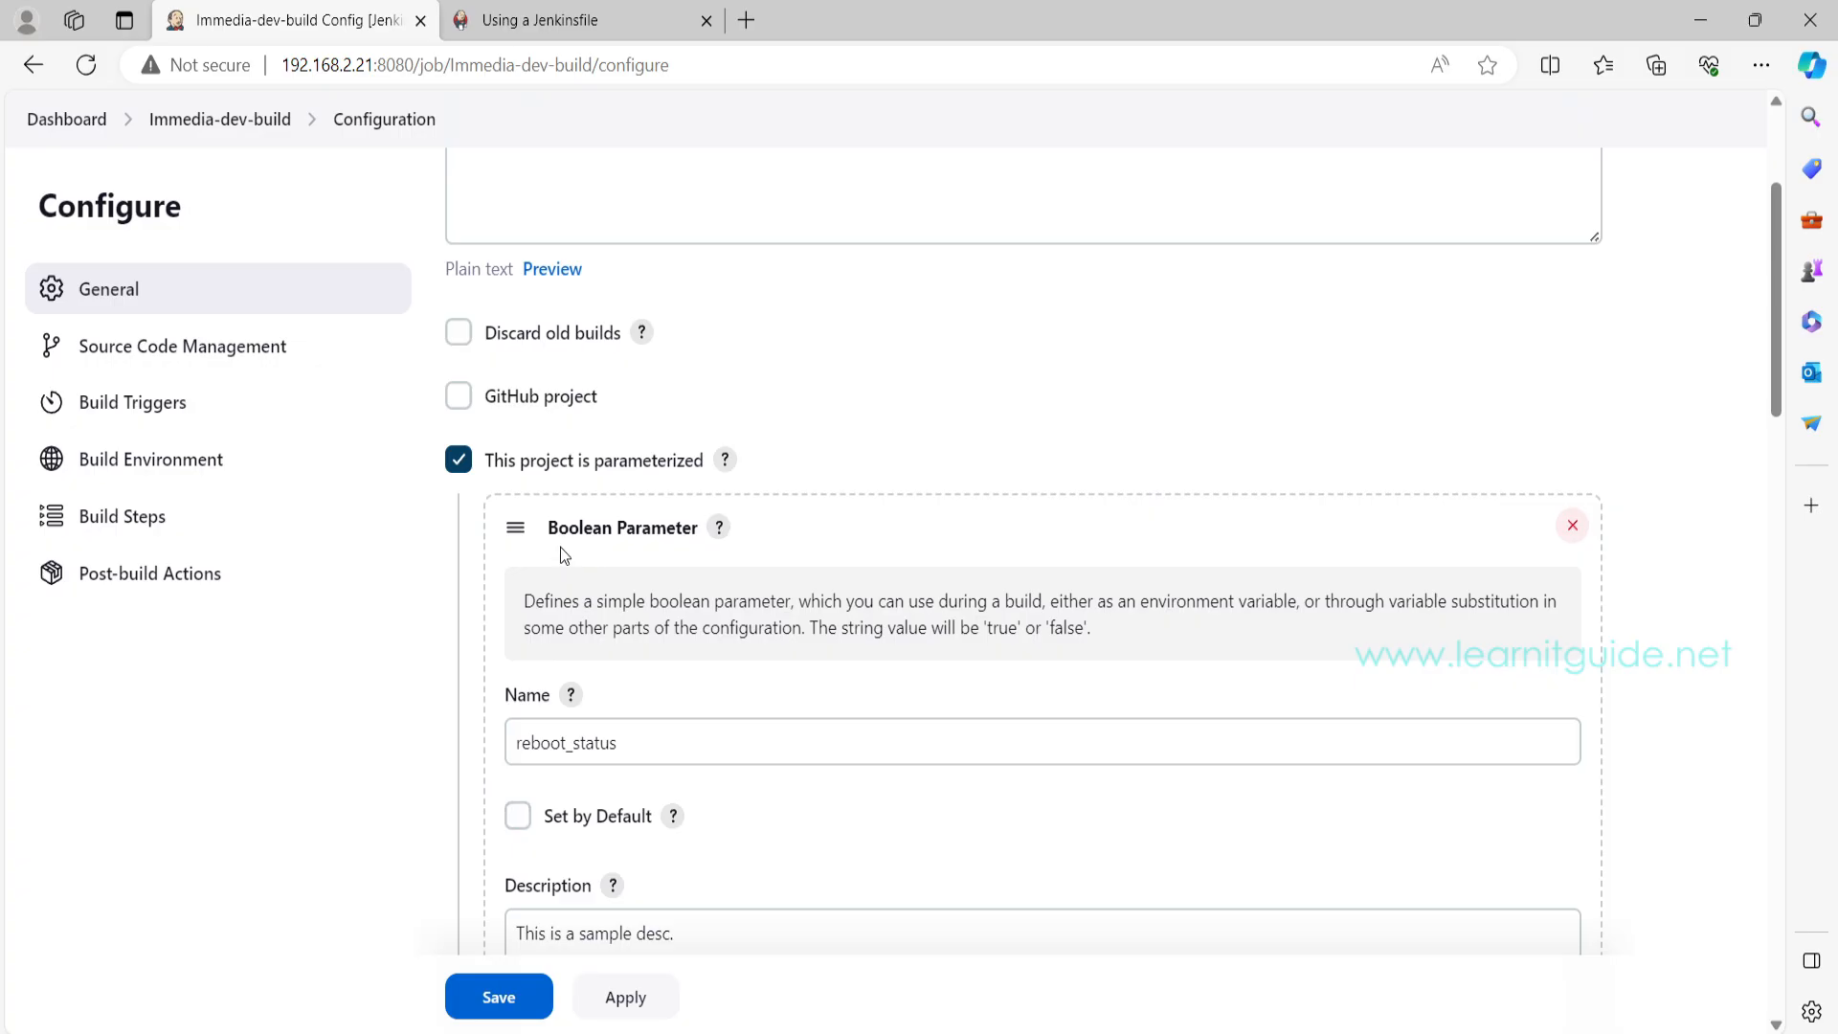
{"action": "left_click", "coordinate": [648, 747]}
{"action": "double_click", "coordinate": [649, 747]}
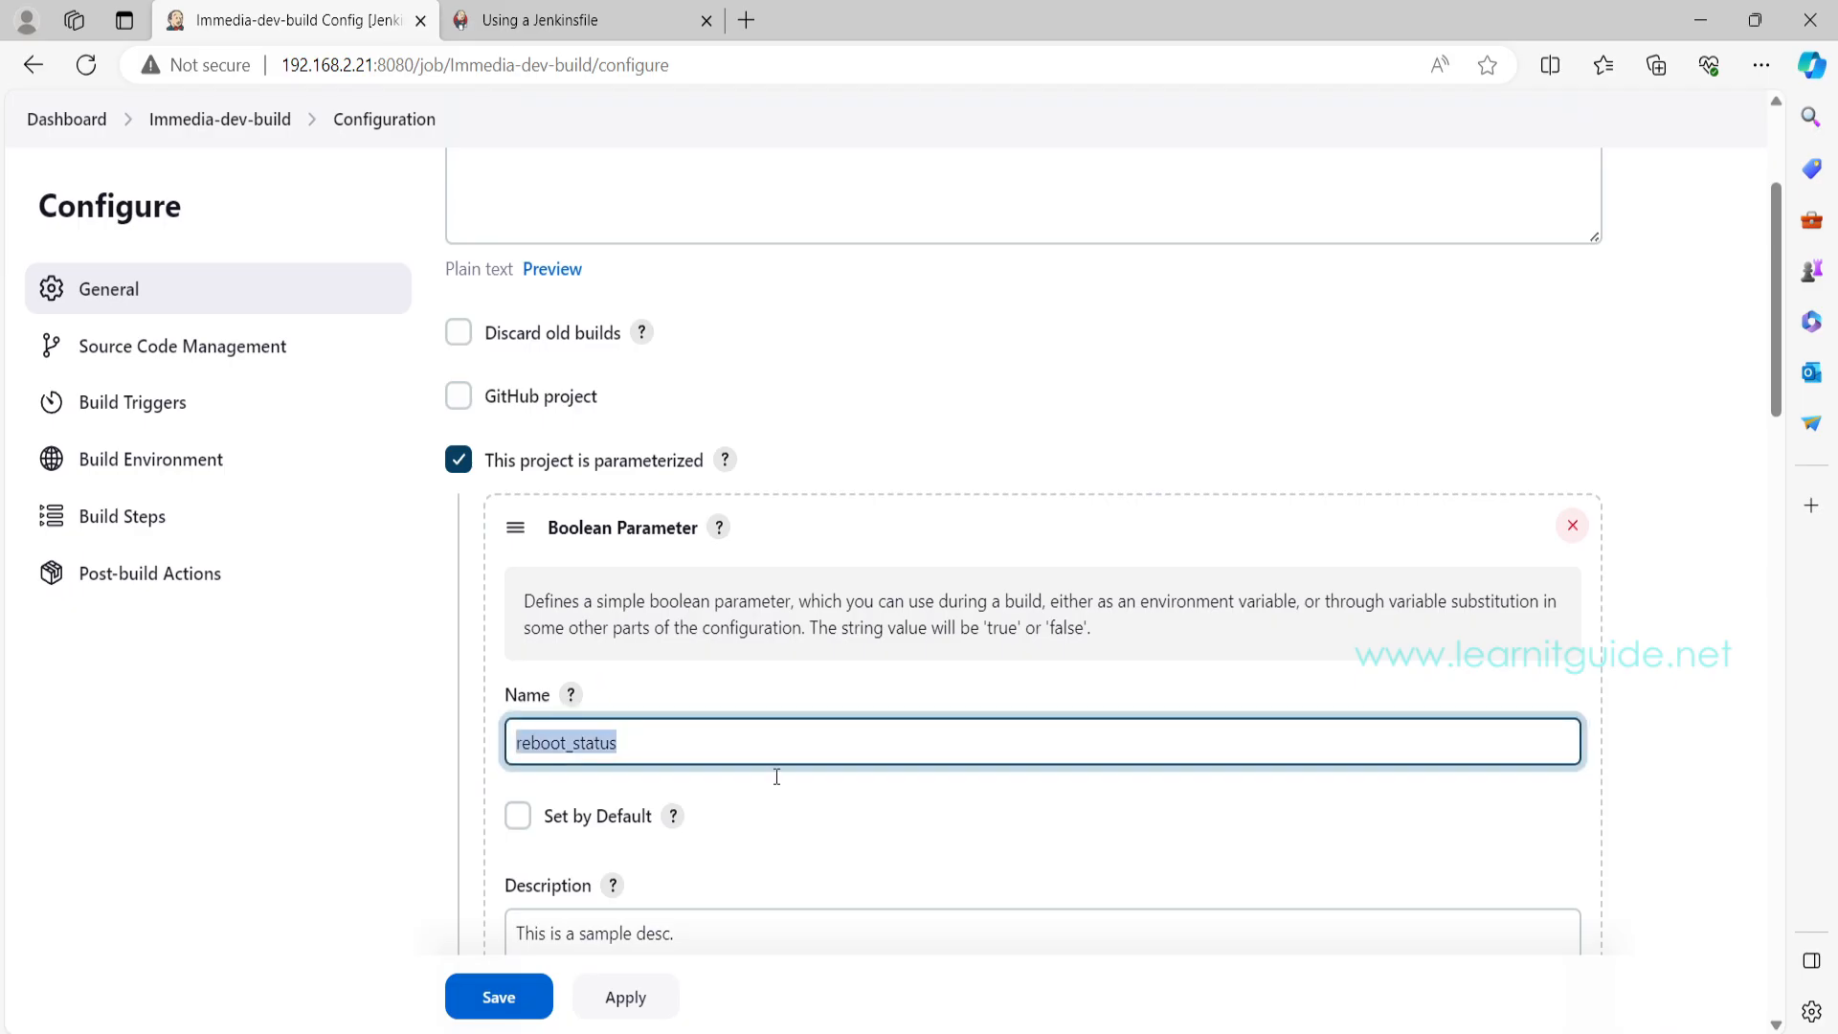
{"action": "left_click", "coordinate": [656, 999]}
{"action": "left_click", "coordinate": [499, 998]}
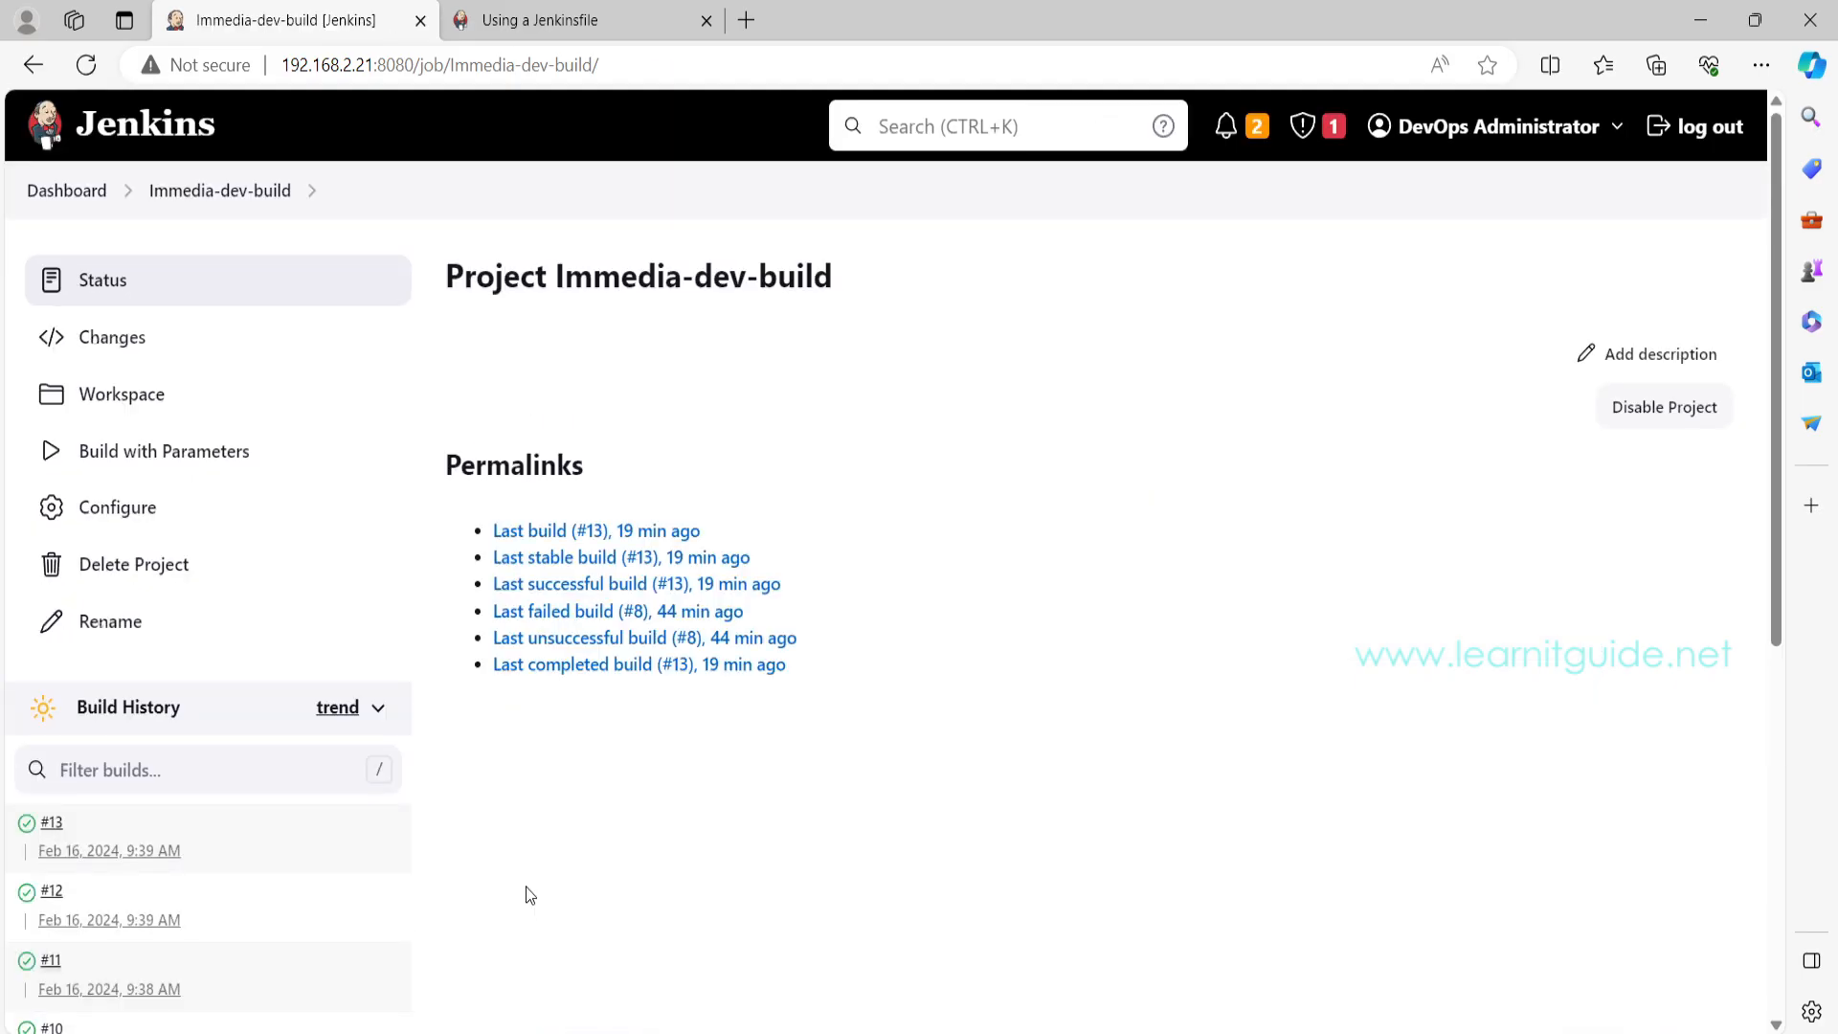
Step: Start a build with parameters, leaving reboot_status unchecked
{"action": "left_click", "coordinate": [87, 458]}
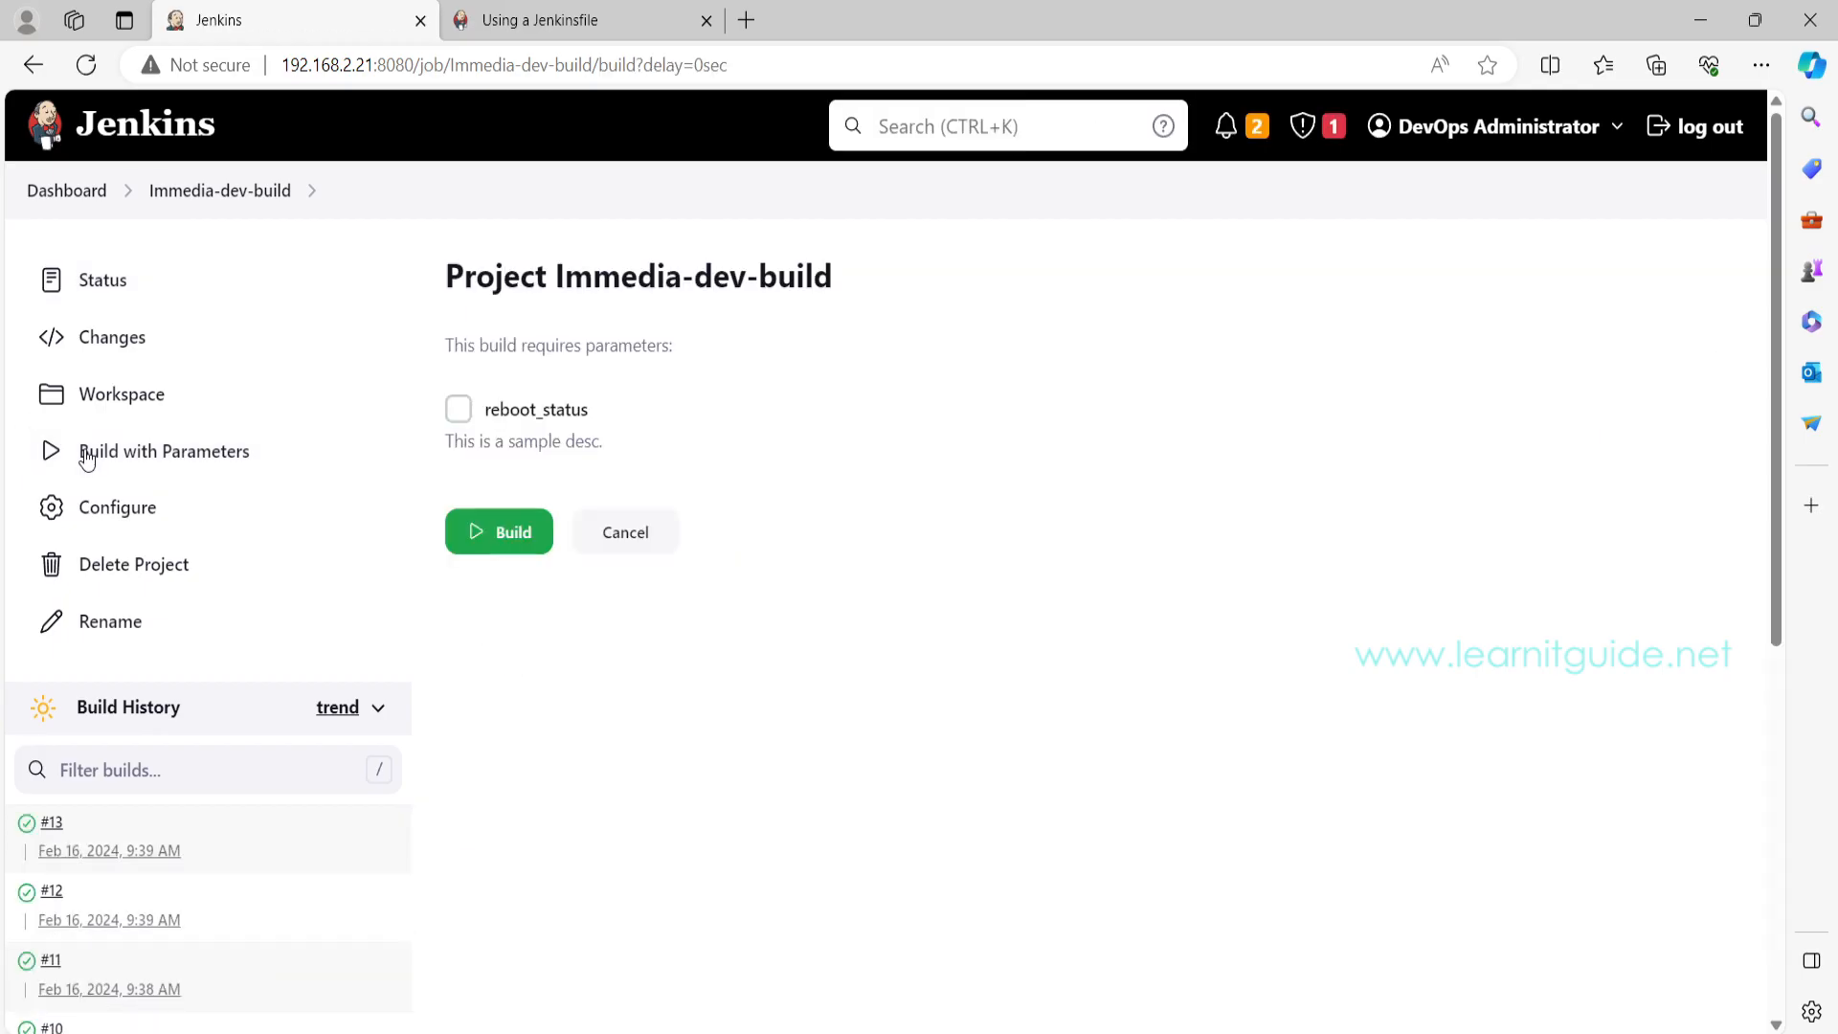
{"action": "left_click", "coordinate": [457, 419]}
{"action": "left_click", "coordinate": [456, 422]}
{"action": "left_click", "coordinate": [469, 422]}
{"action": "left_click", "coordinate": [466, 420]}
{"action": "left_click", "coordinate": [494, 536]}
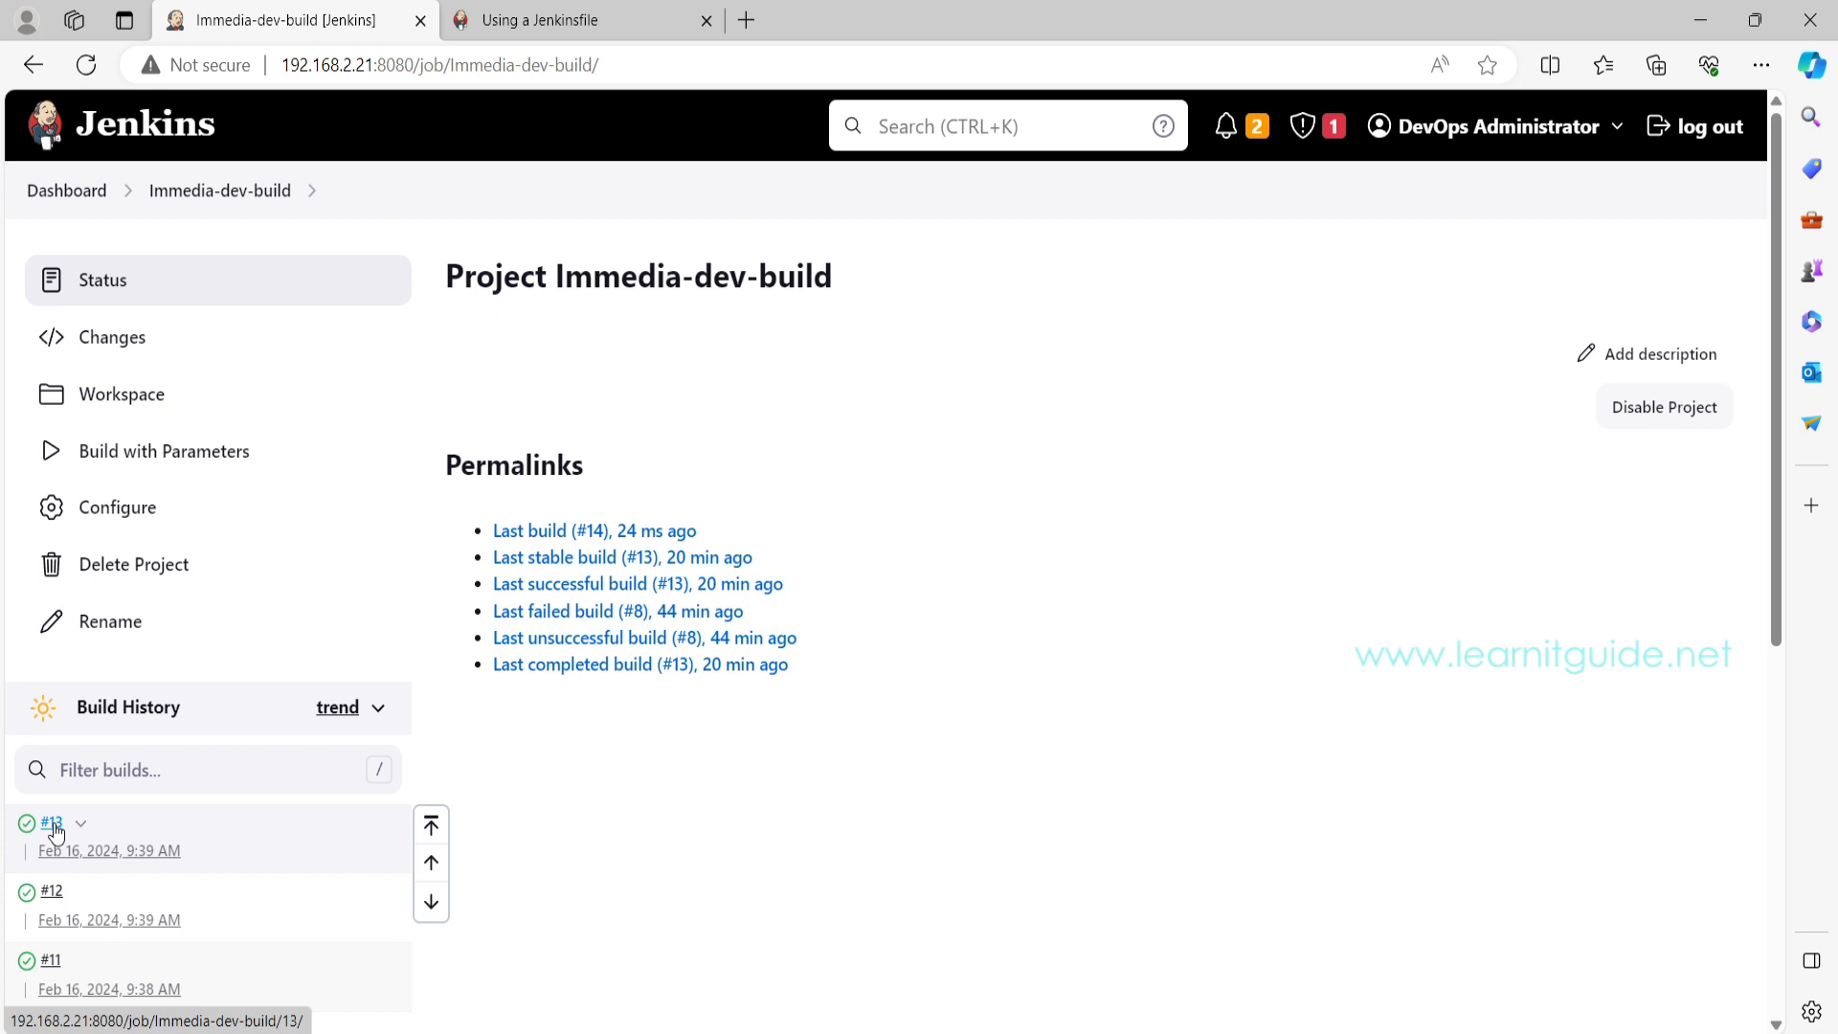
Step: Open the console output of build #13 and examine the echo command and its printed value
{"action": "left_click", "coordinate": [54, 826]}
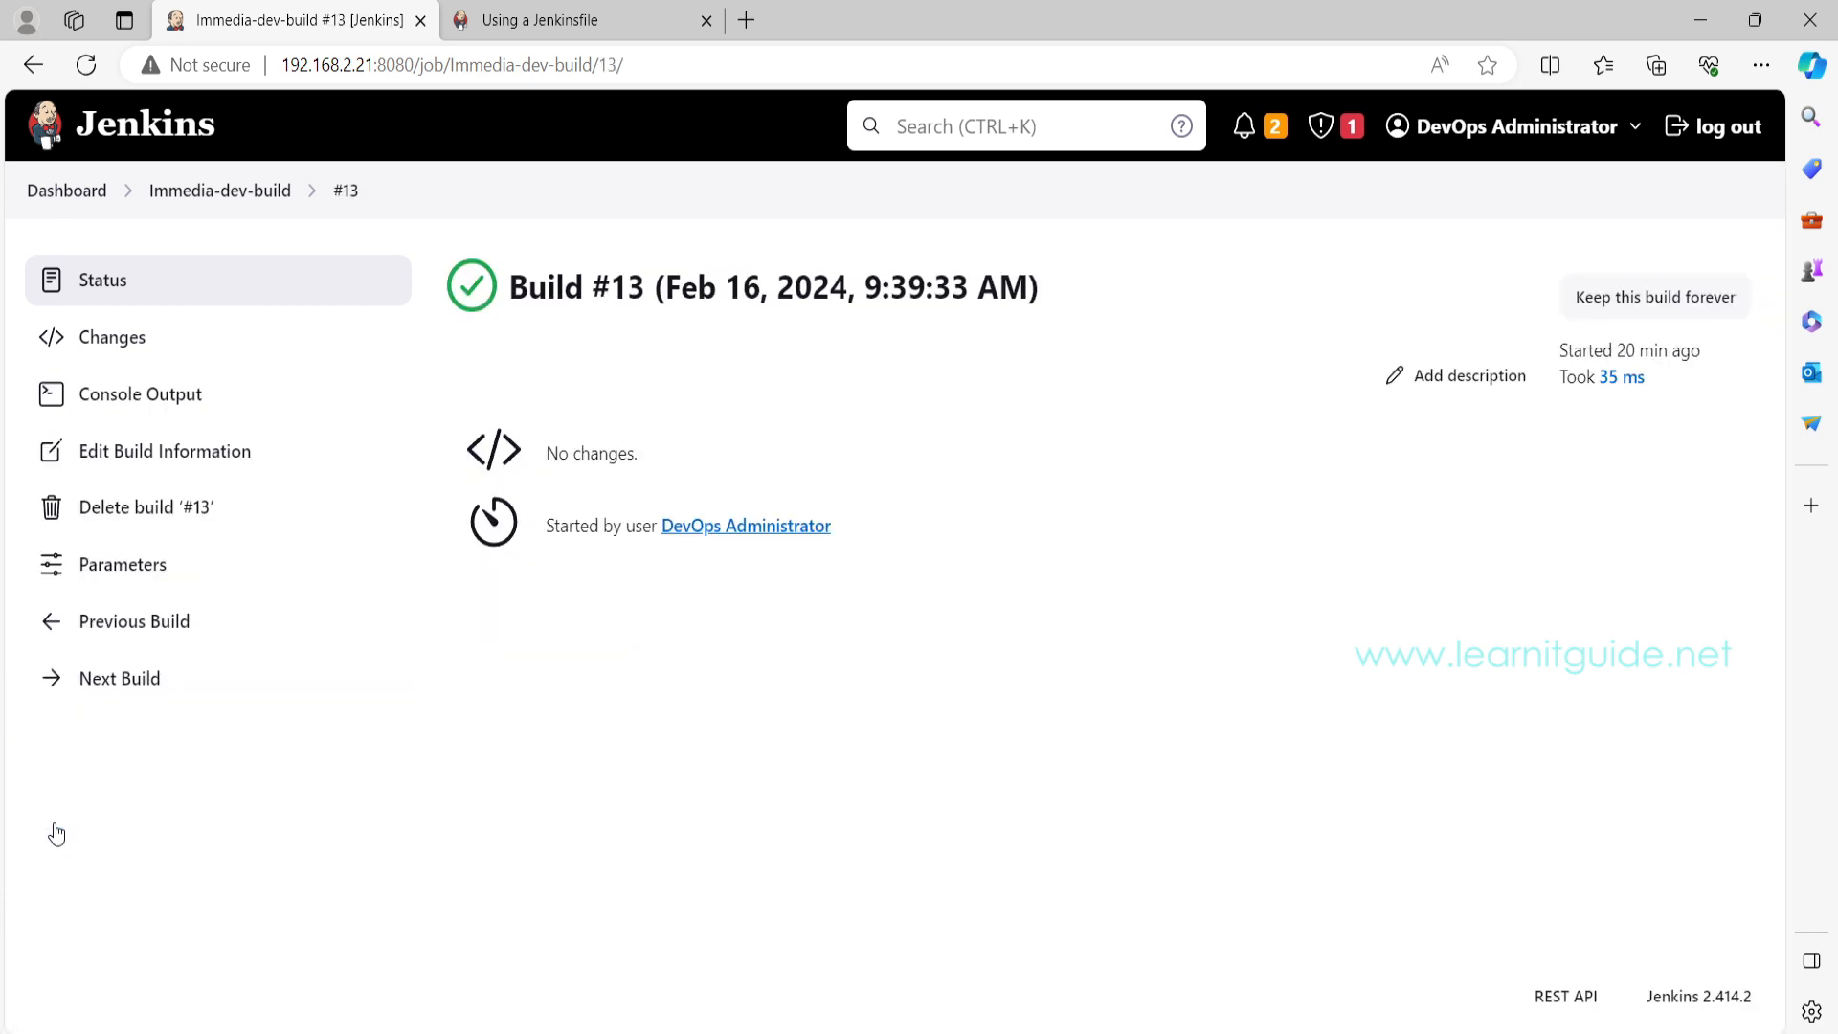
{"action": "left_click", "coordinate": [136, 394]}
{"action": "double_click", "coordinate": [488, 606]}
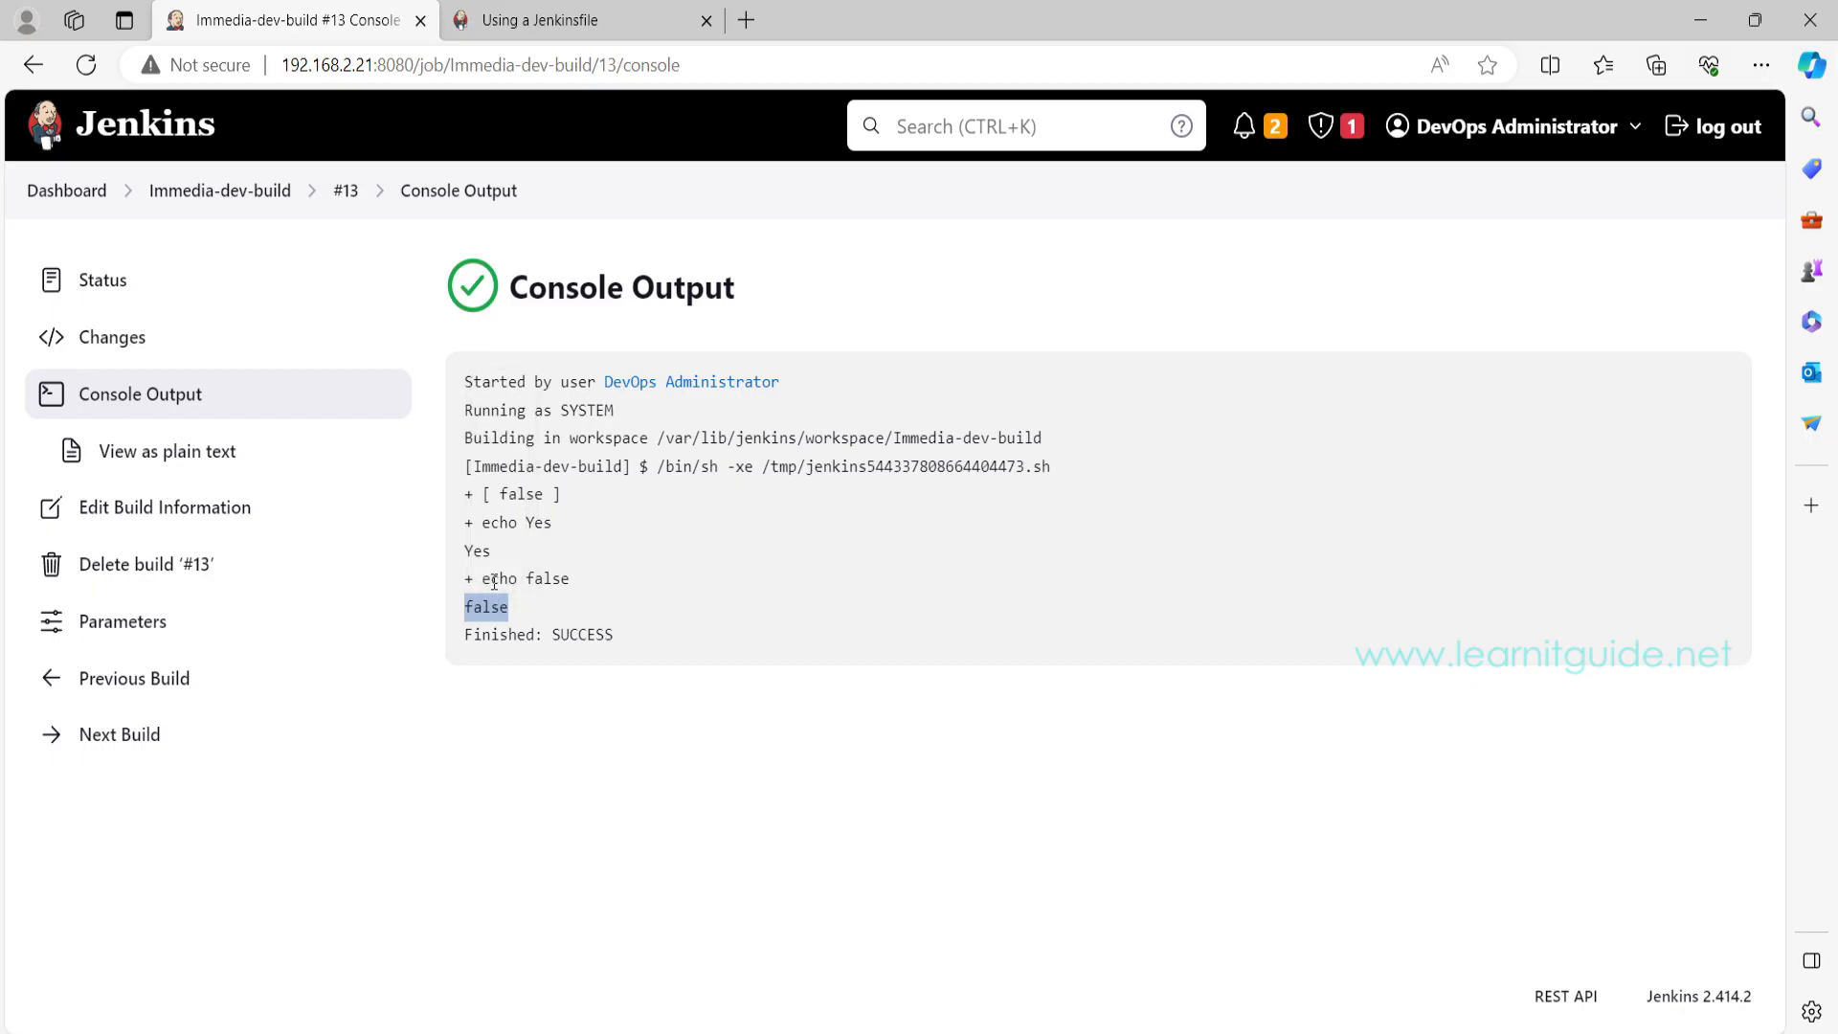
{"action": "left_click_drag", "start_coordinate": [466, 578], "coordinate": [571, 578]}
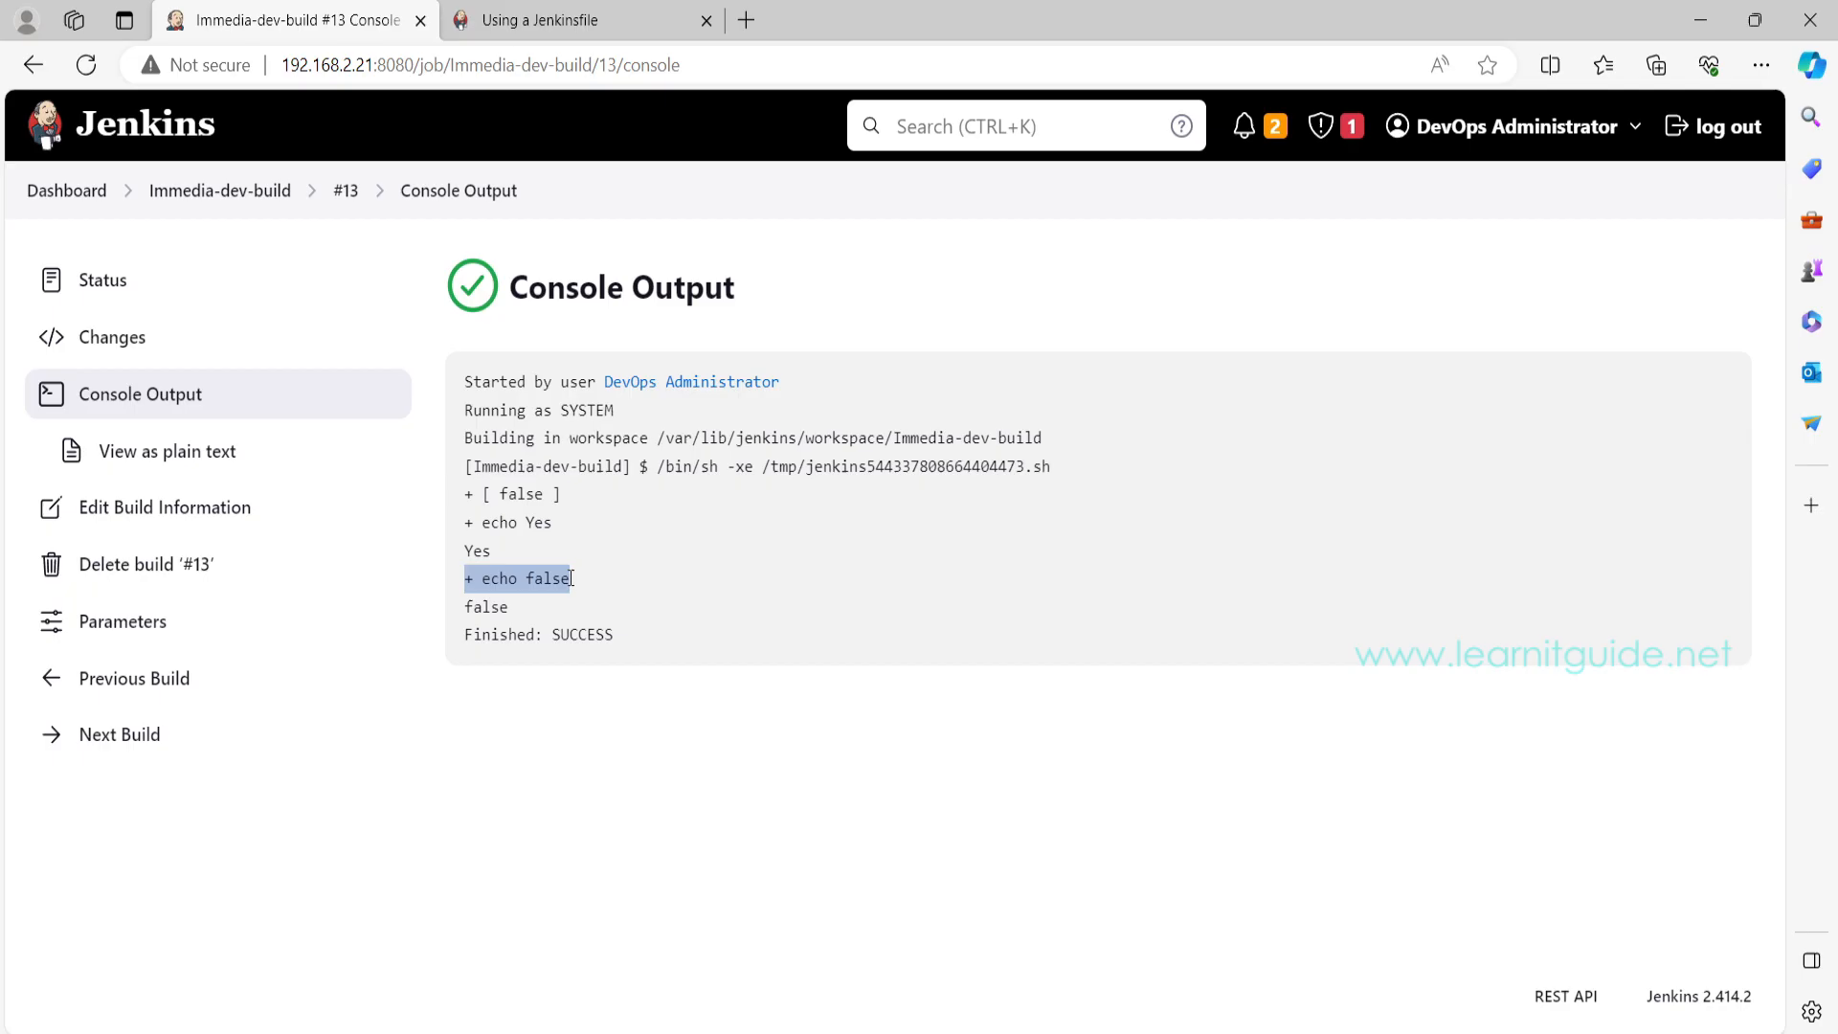
{"action": "left_click_drag", "start_coordinate": [465, 607], "coordinate": [514, 610]}
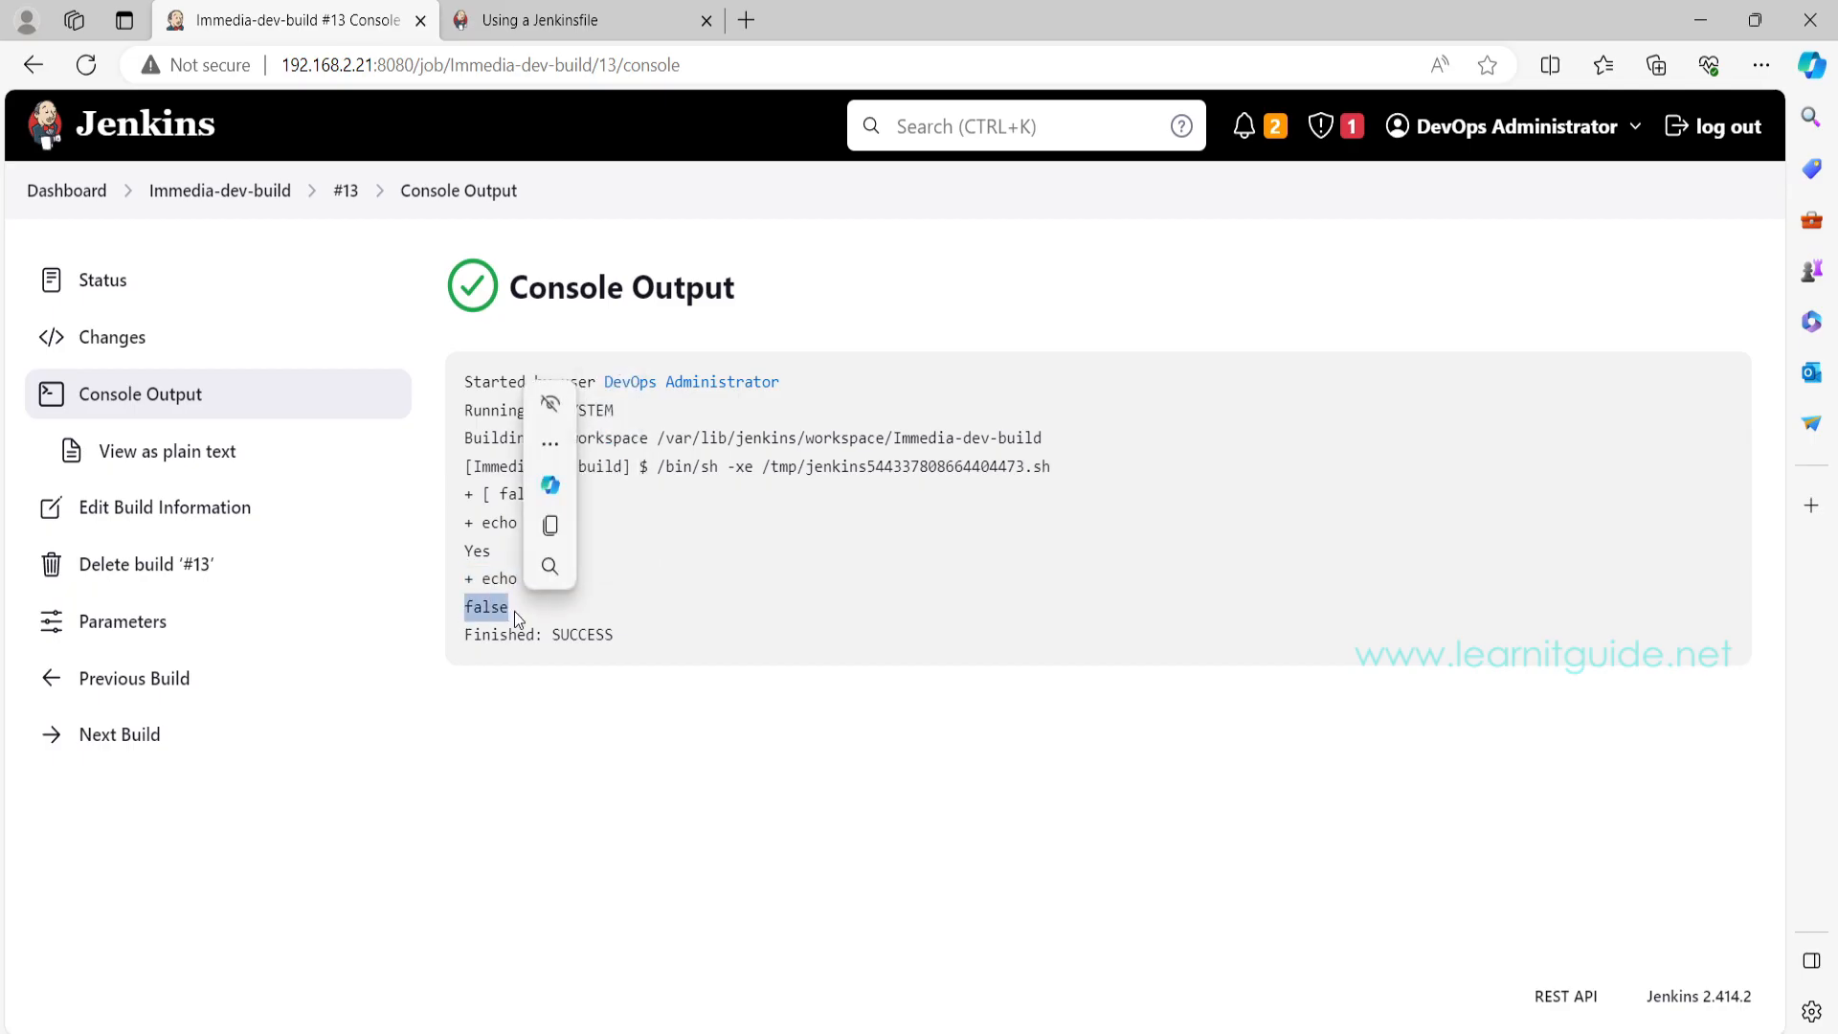
Step: Reopen the Immedia-dev-build configuration and delete the reboot_status Boolean parameter
{"action": "left_click", "coordinate": [255, 190]}
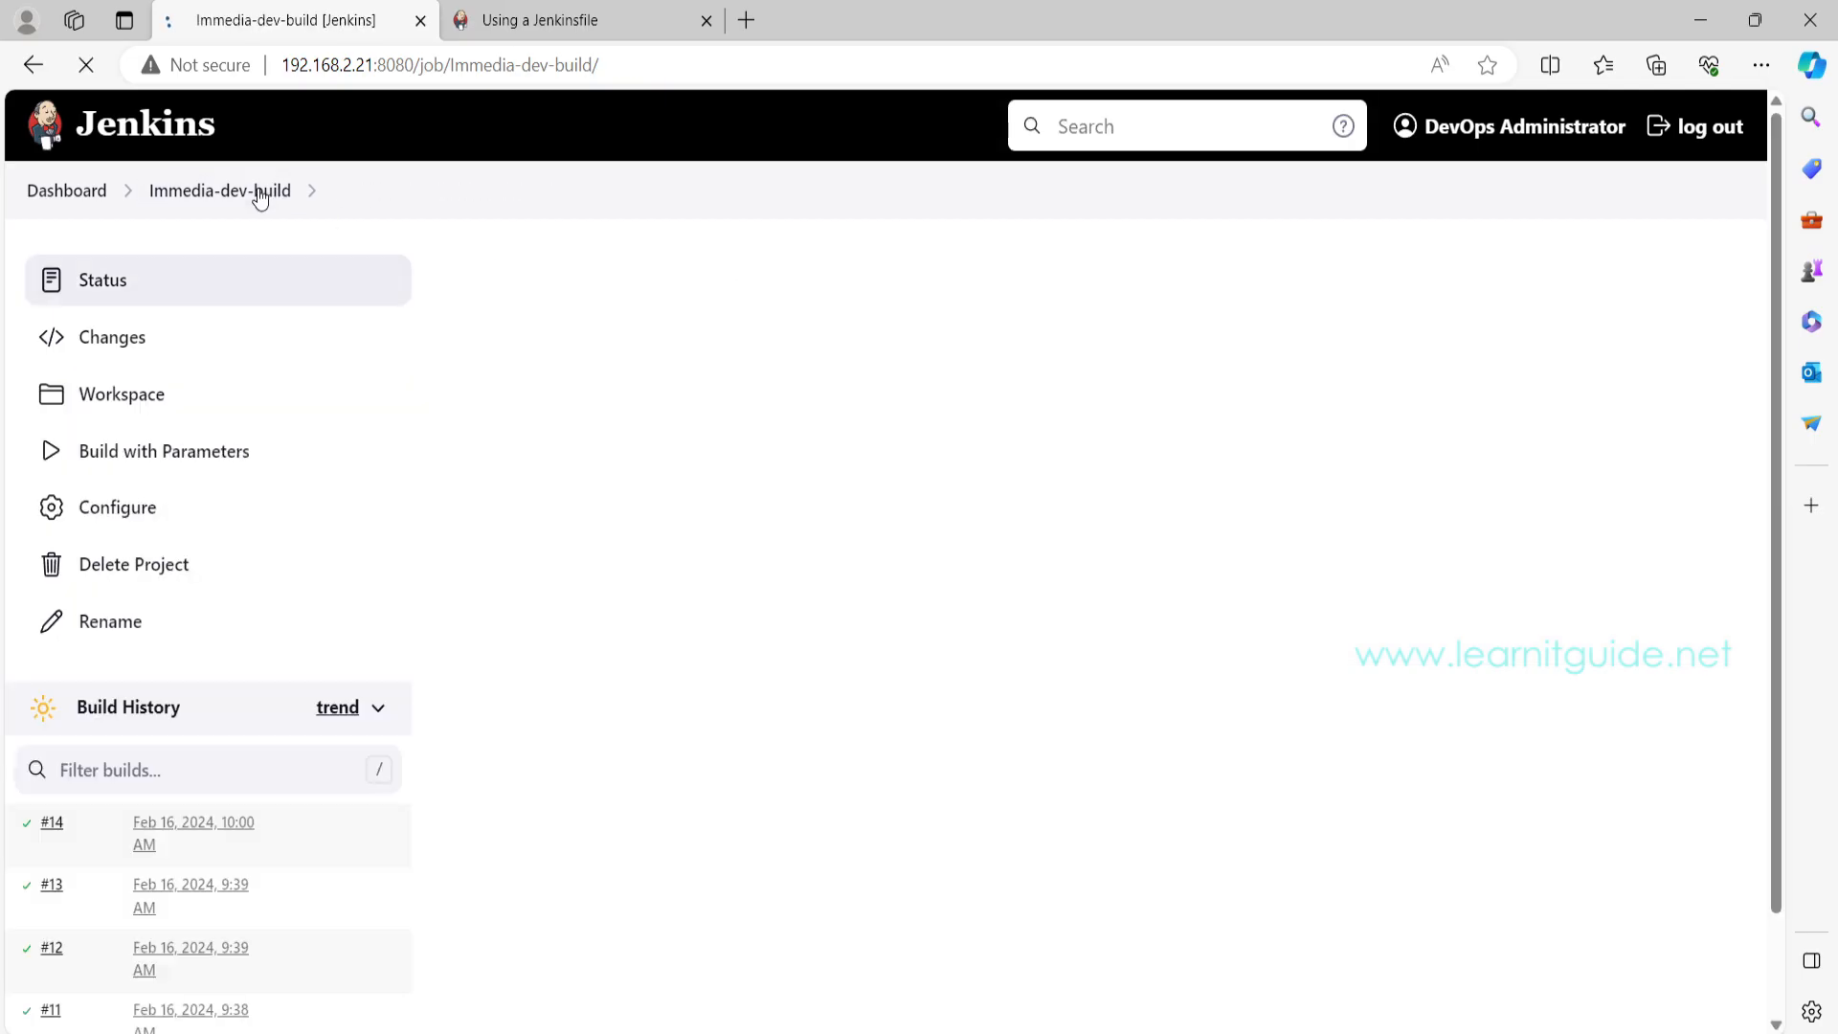
{"action": "left_click", "coordinate": [144, 510]}
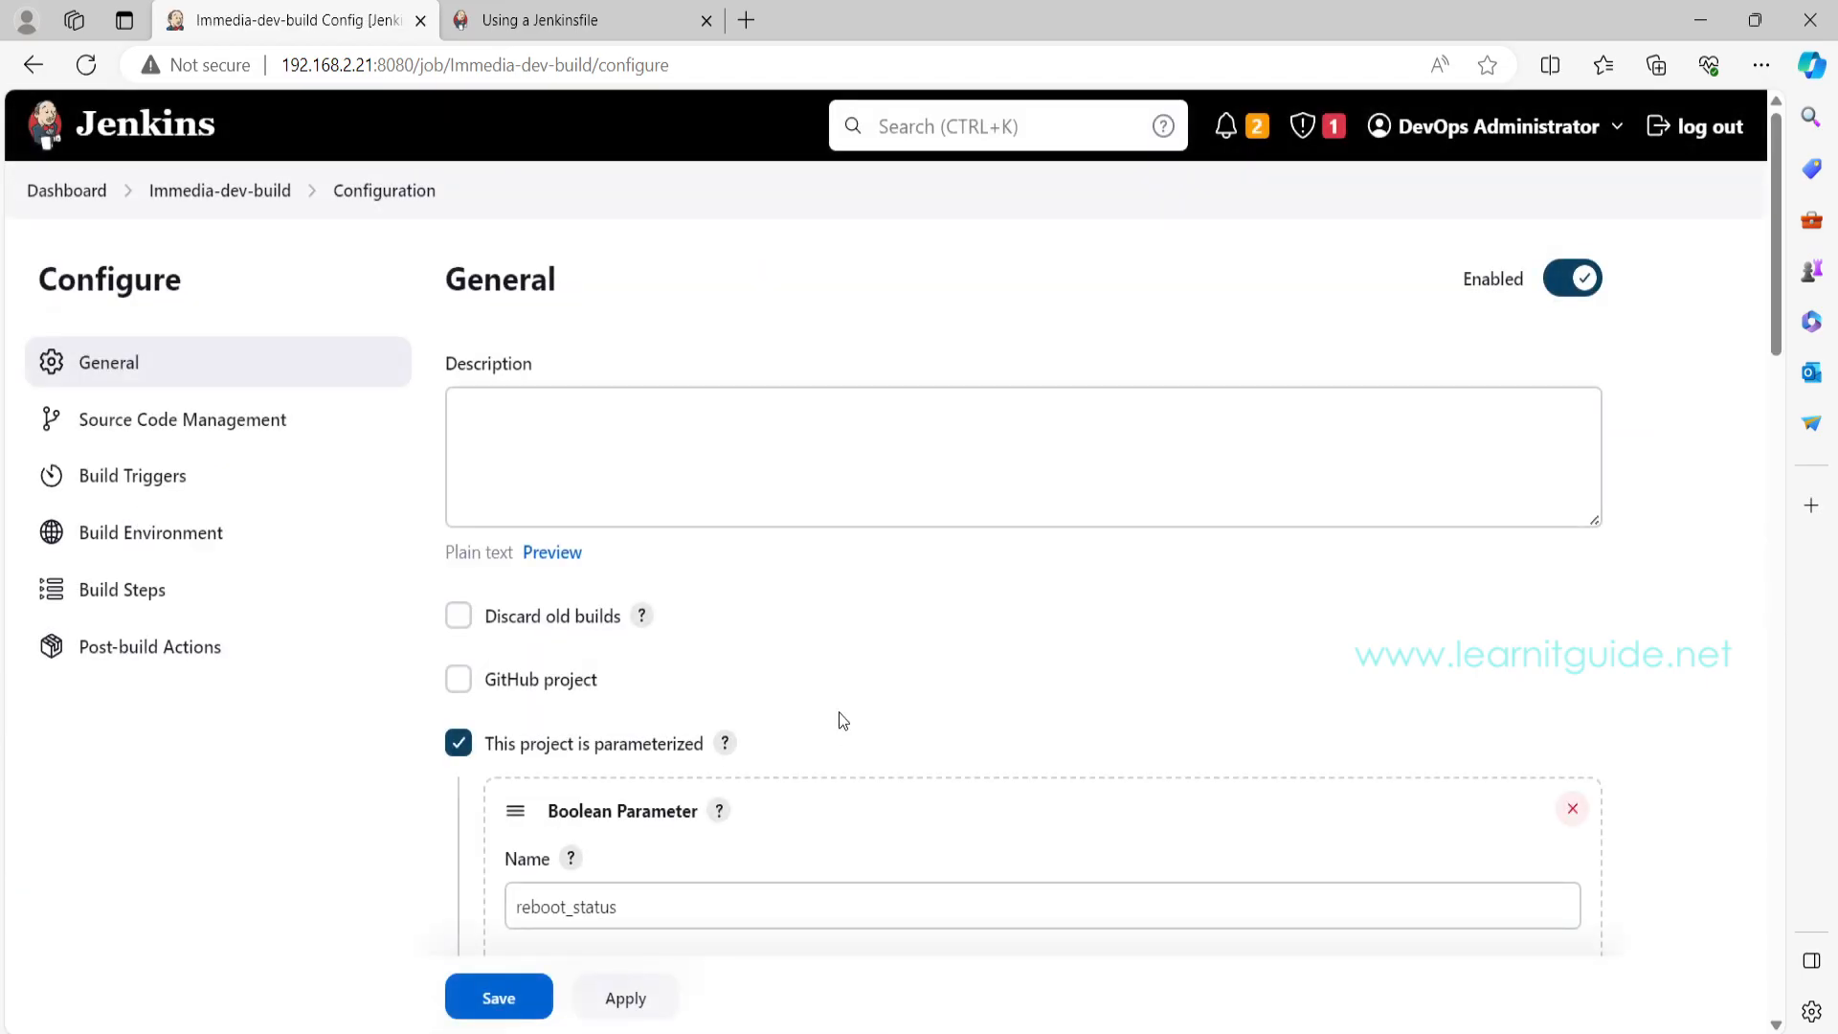
{"action": "scroll", "coordinate": [843, 720], "scroll_direction": "down", "scroll_amount": 5}
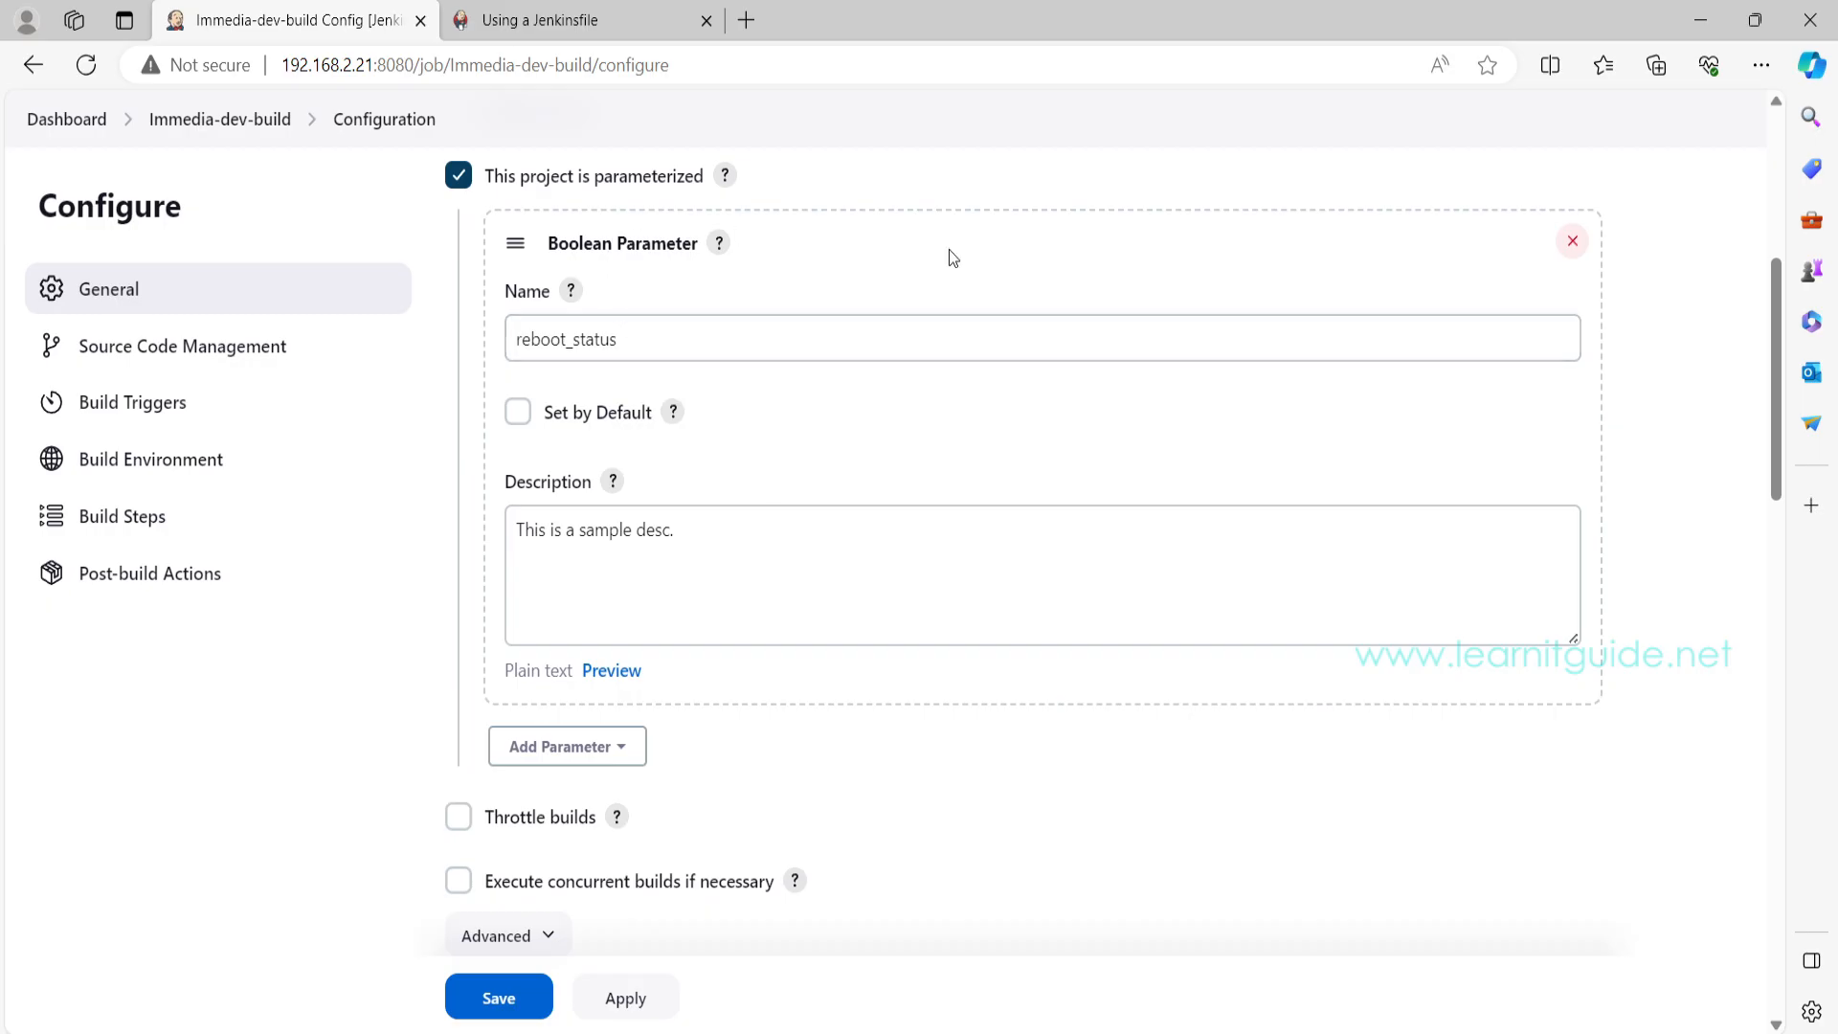
{"action": "left_click", "coordinate": [1573, 241]}
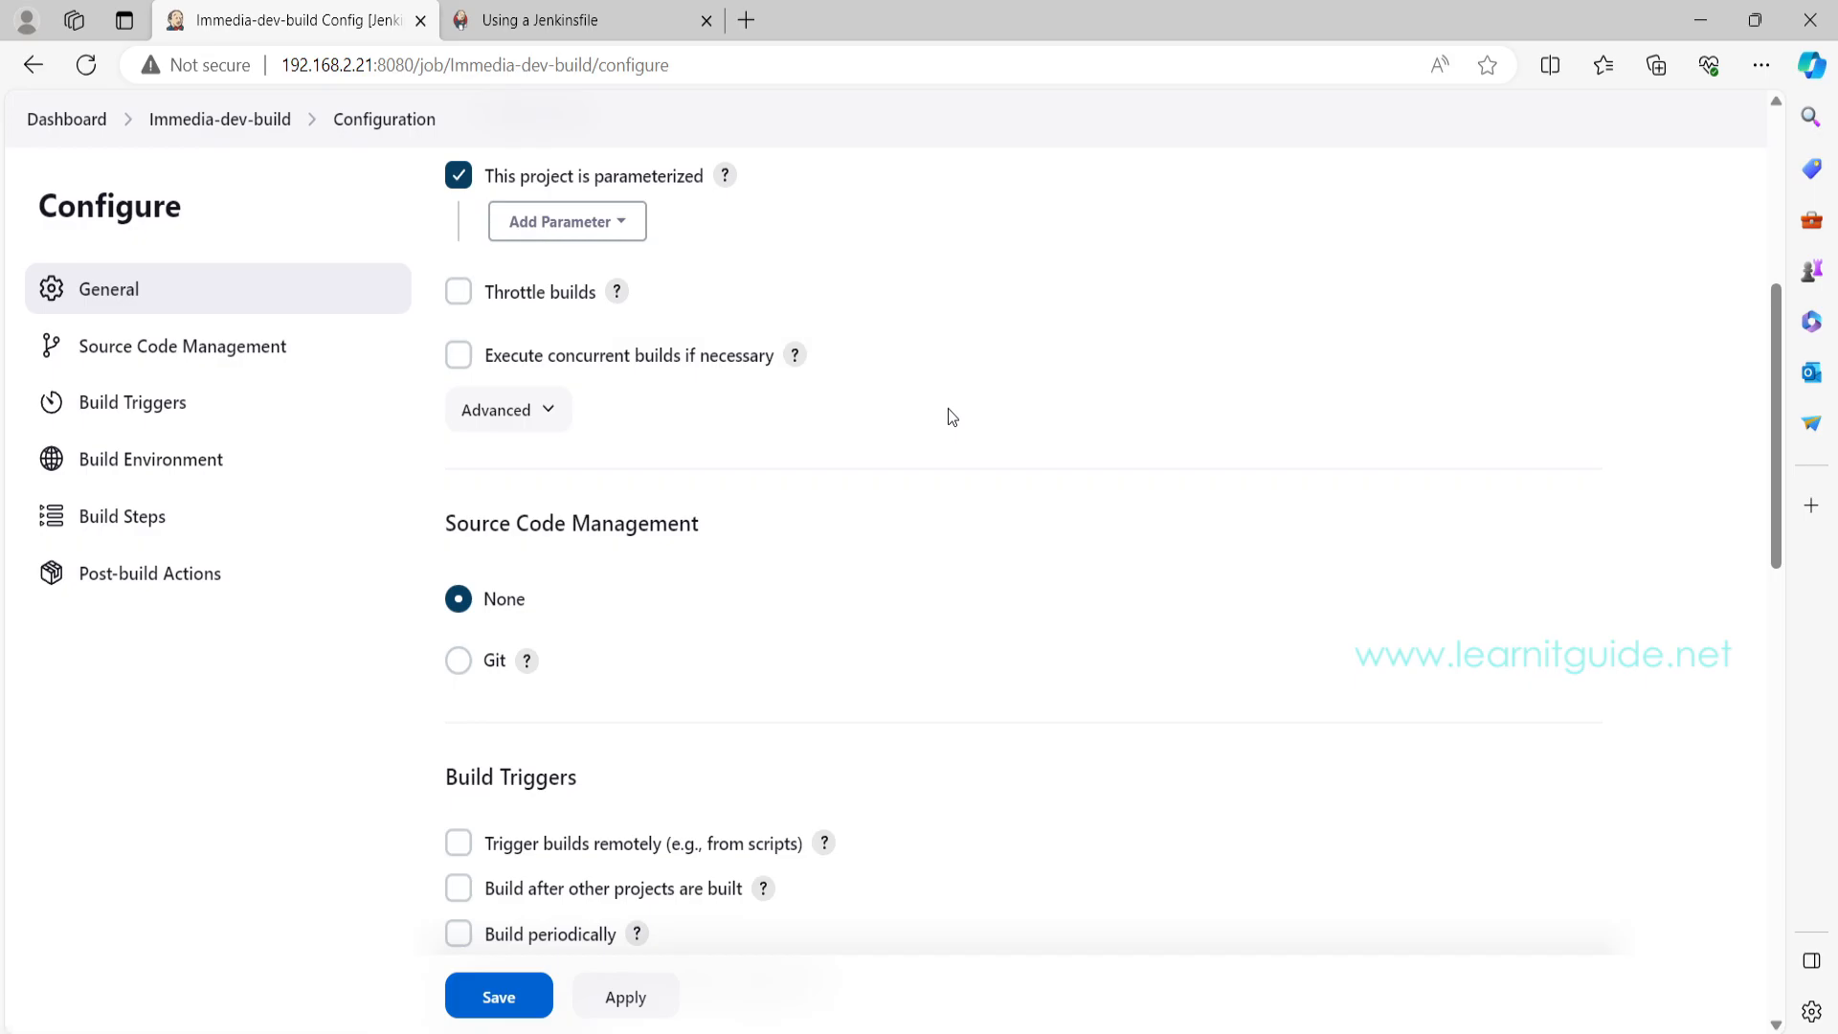
Step: Add a choice parameter to the project and name it Servernames
{"action": "scroll", "coordinate": [948, 415], "scroll_direction": "up", "scroll_amount": 2}
{"action": "left_click", "coordinate": [587, 365]}
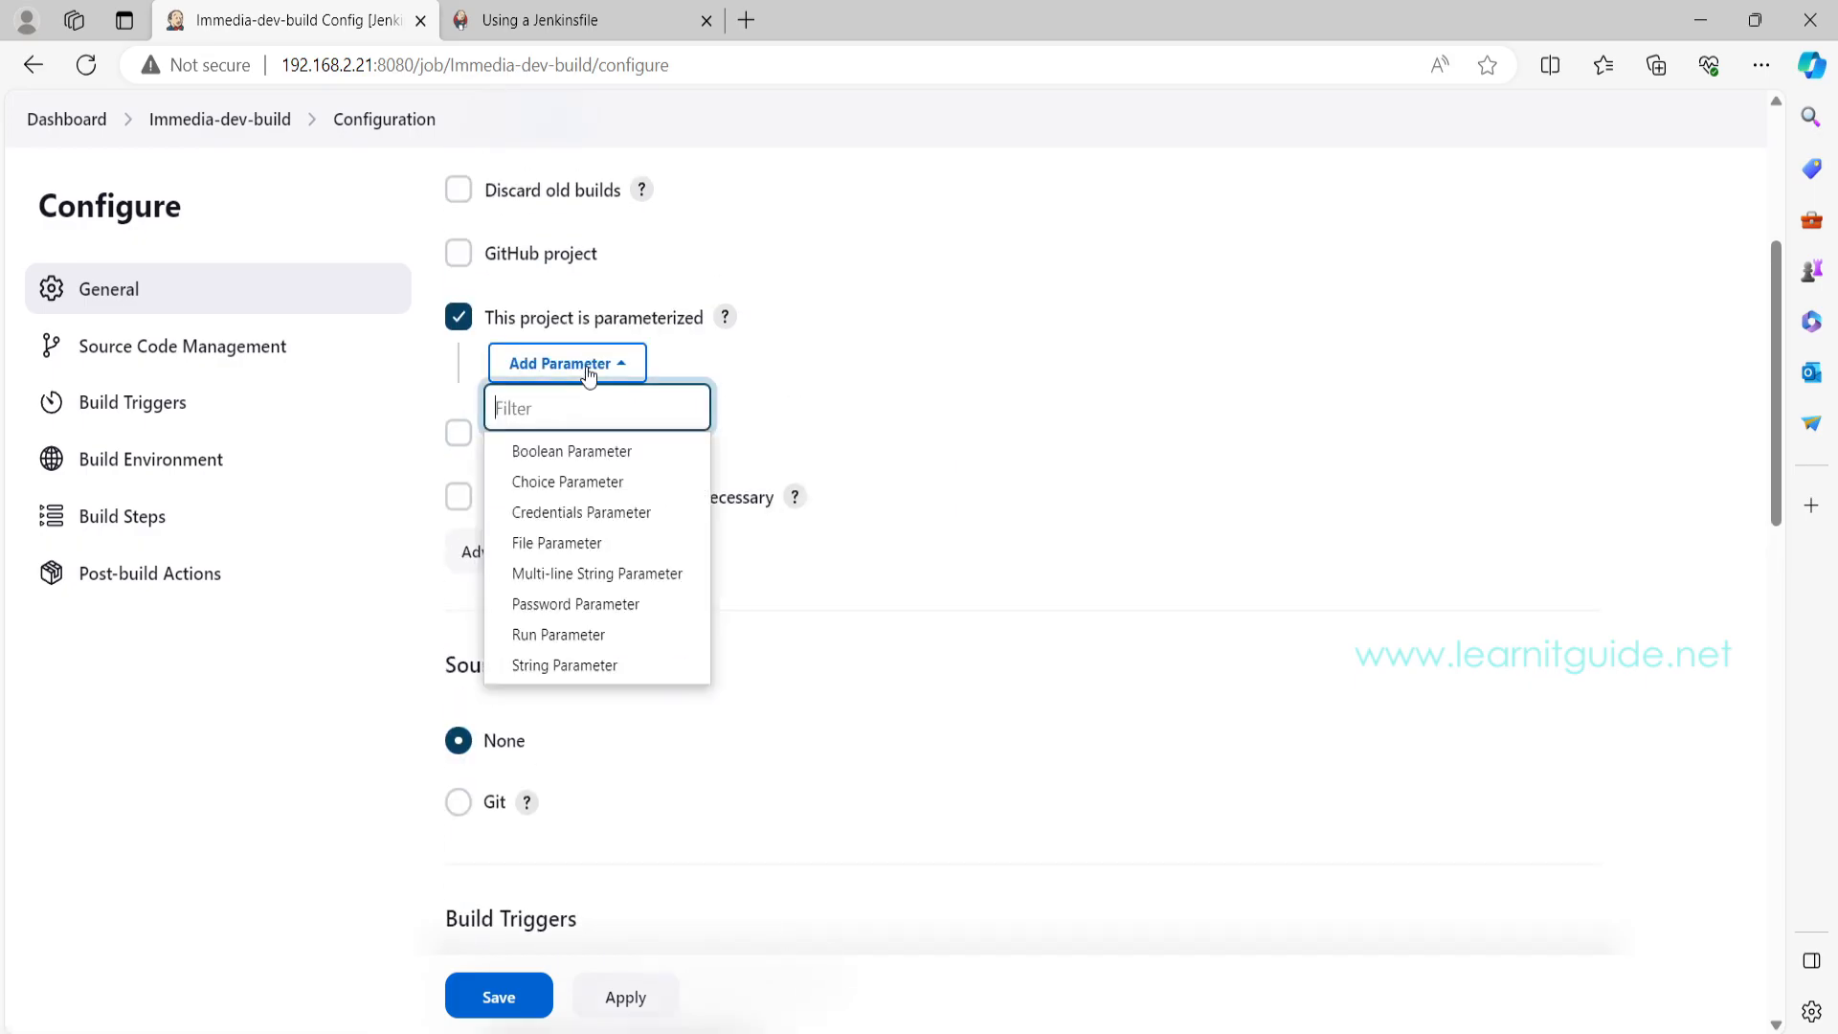
{"action": "left_click", "coordinate": [560, 482]}
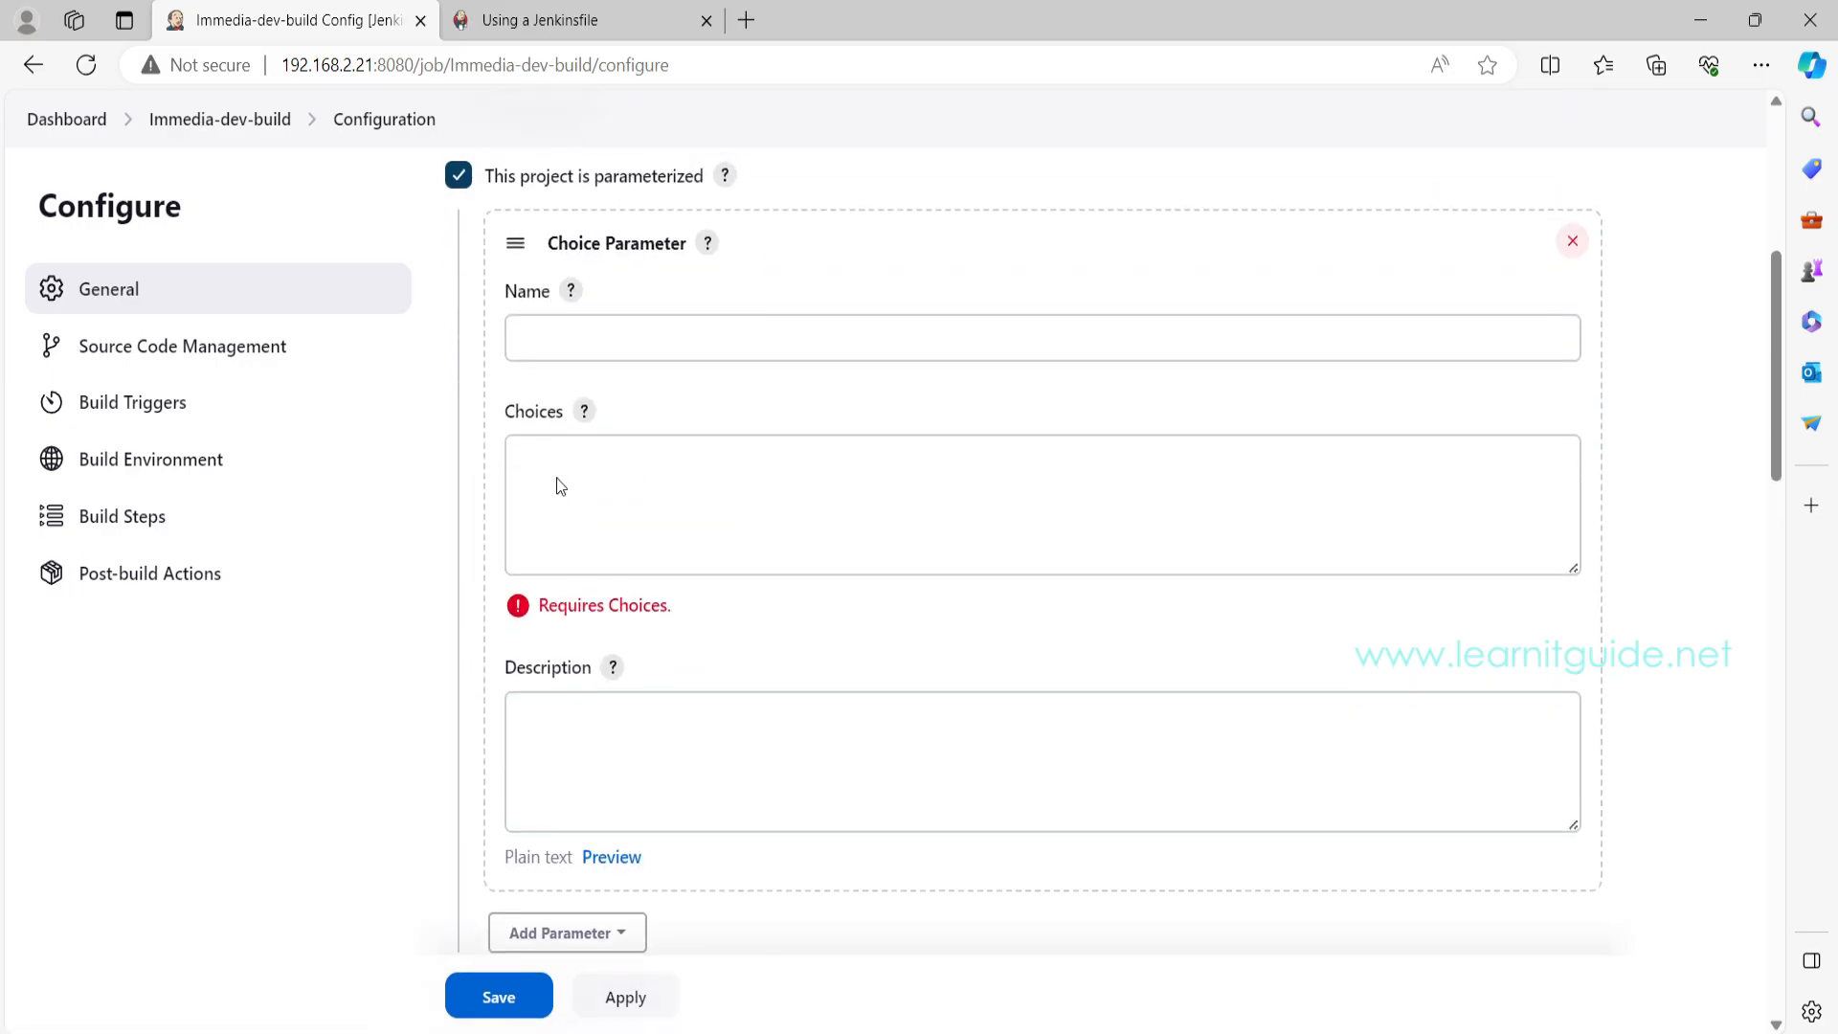
{"action": "left_click", "coordinate": [580, 335]}
{"action": "type", "text": "UsServernames"}
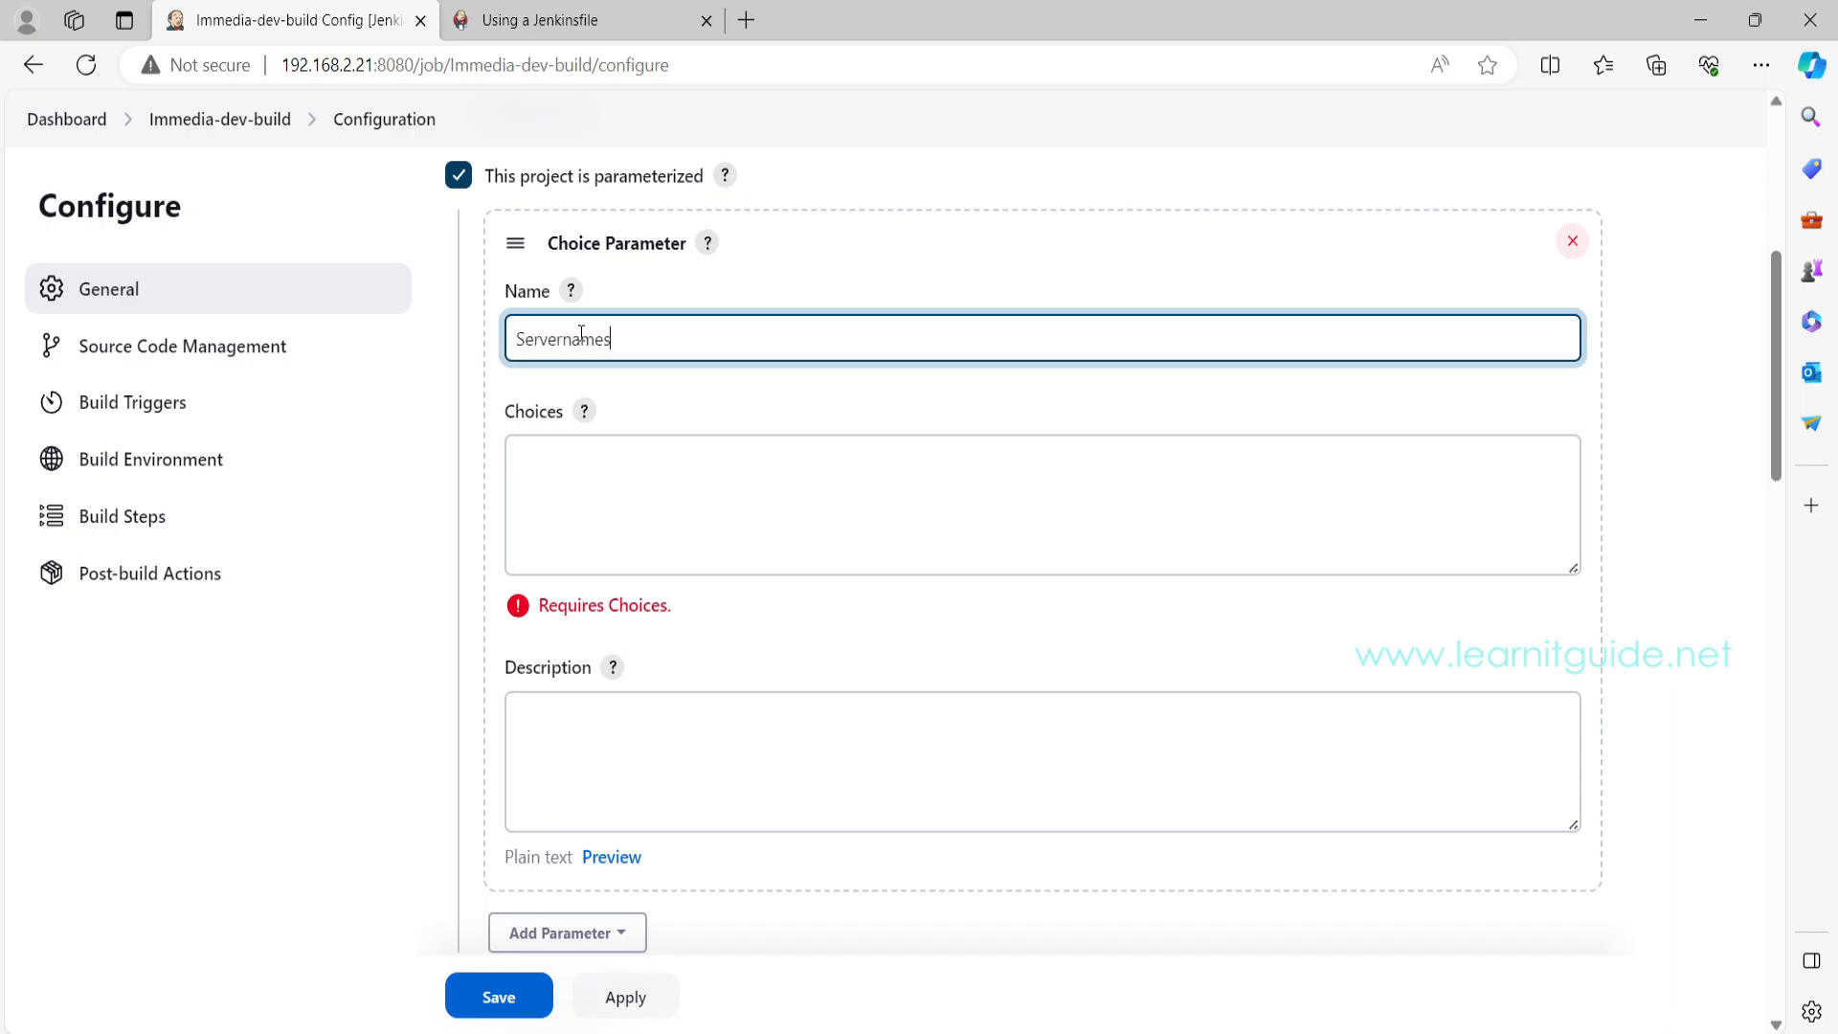
Step: Enter the choices Ansible1, Ansible2 and Chef1 on separate lines, and change the parameter's name to Servername
{"action": "key", "text": "Tab"}
{"action": "type", "text": "Ansible1"}
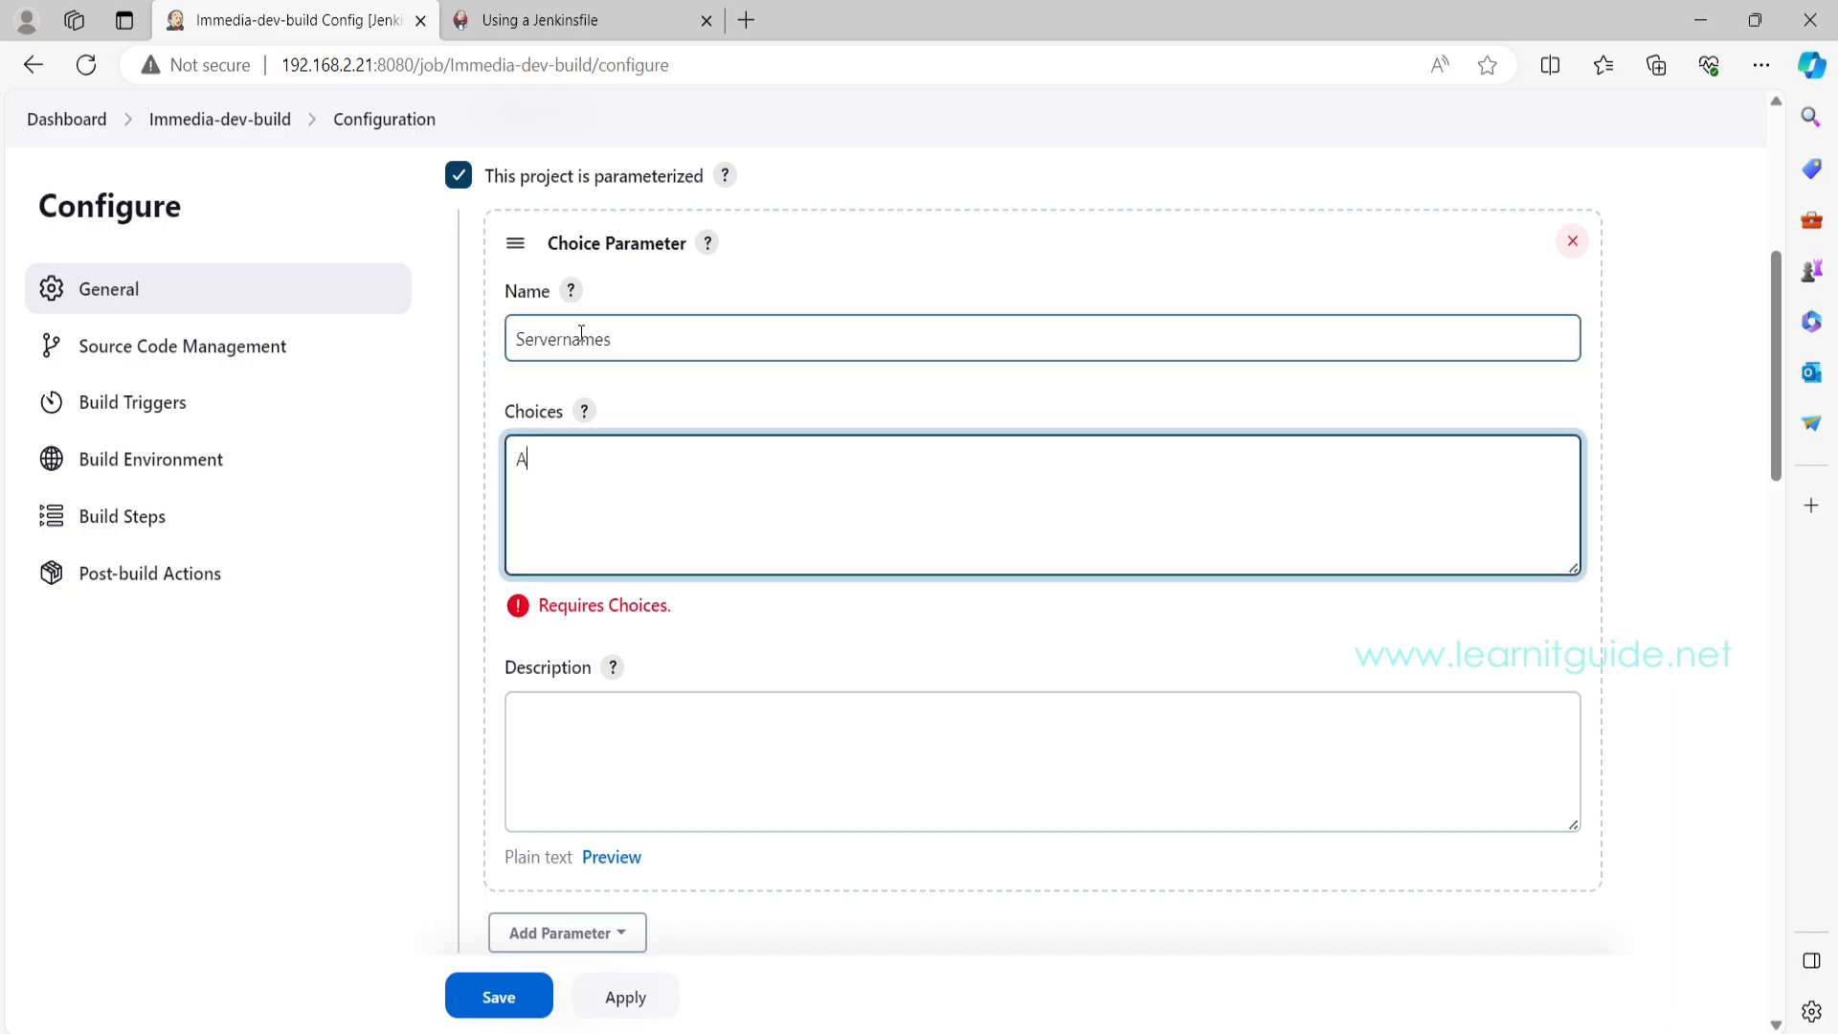
{"action": "key", "text": "Return"}
{"action": "type", "text": "Ansible2"}
{"action": "key", "text": "Return"}
{"action": "type", "text": "Chef1"}
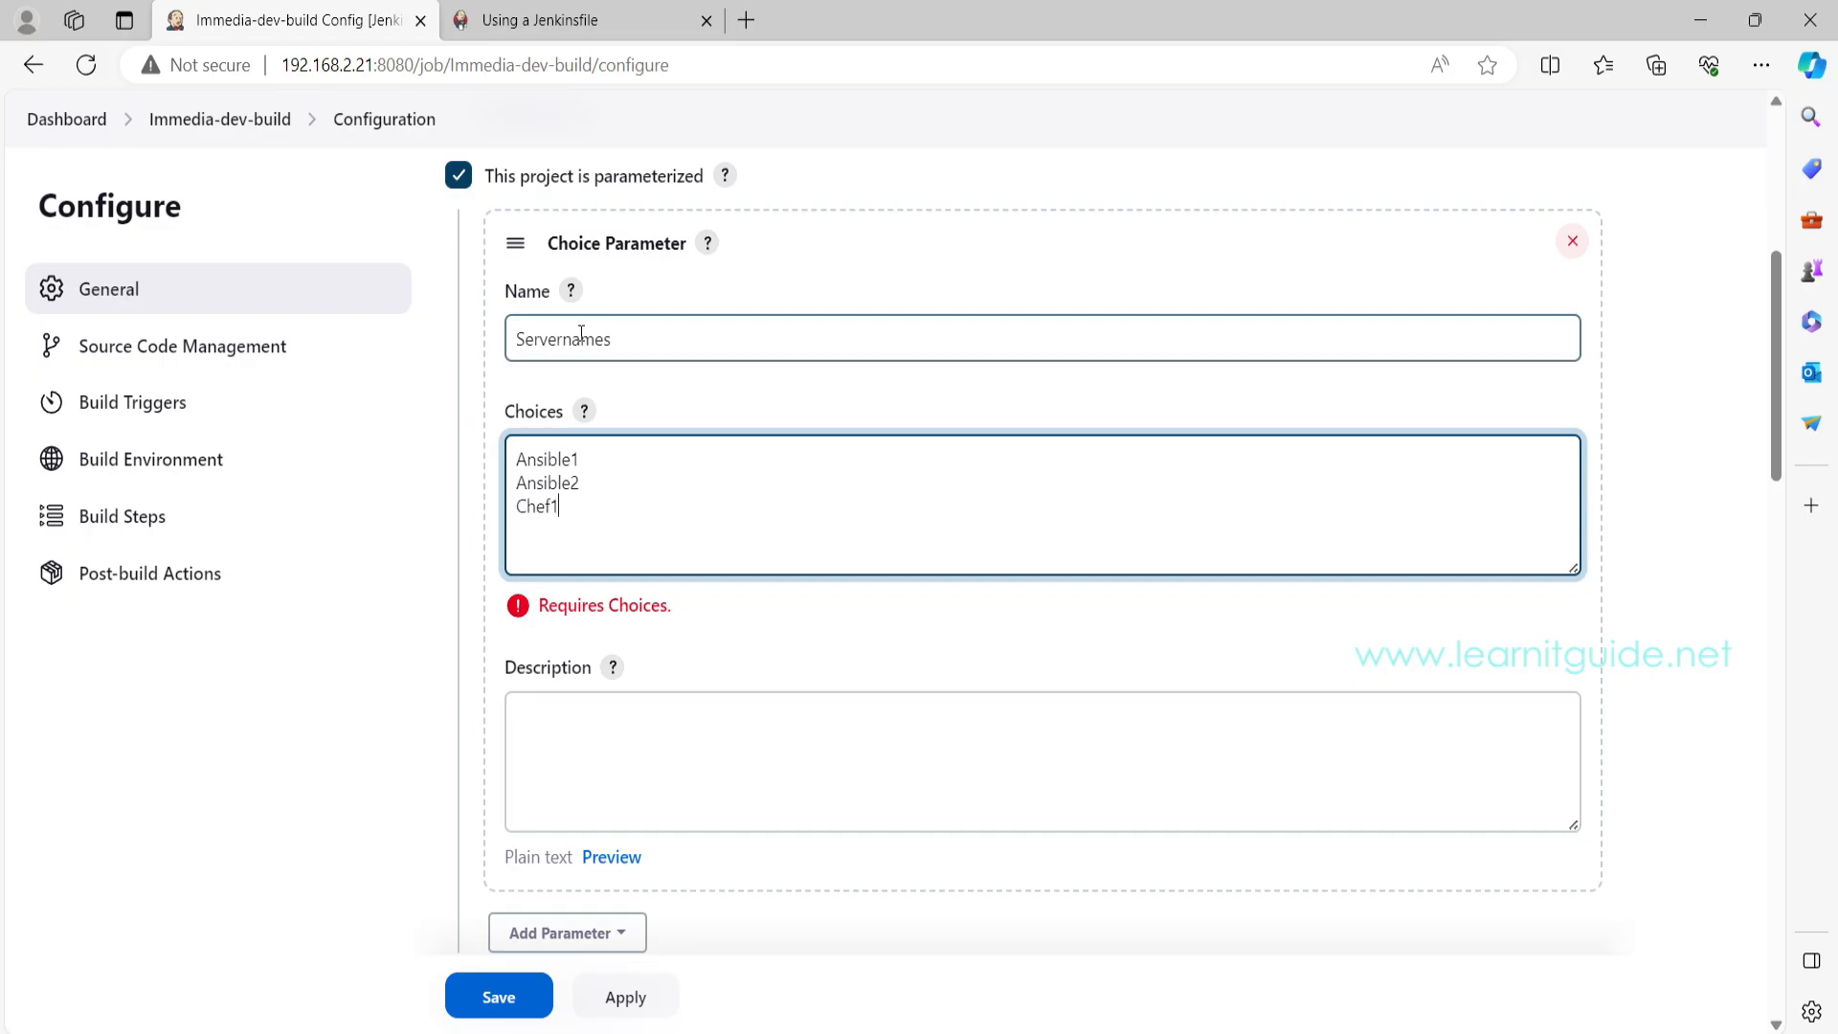
{"action": "left_click_drag", "start_coordinate": [632, 332], "coordinate": [486, 322]}
{"action": "left_click", "coordinate": [627, 358]}
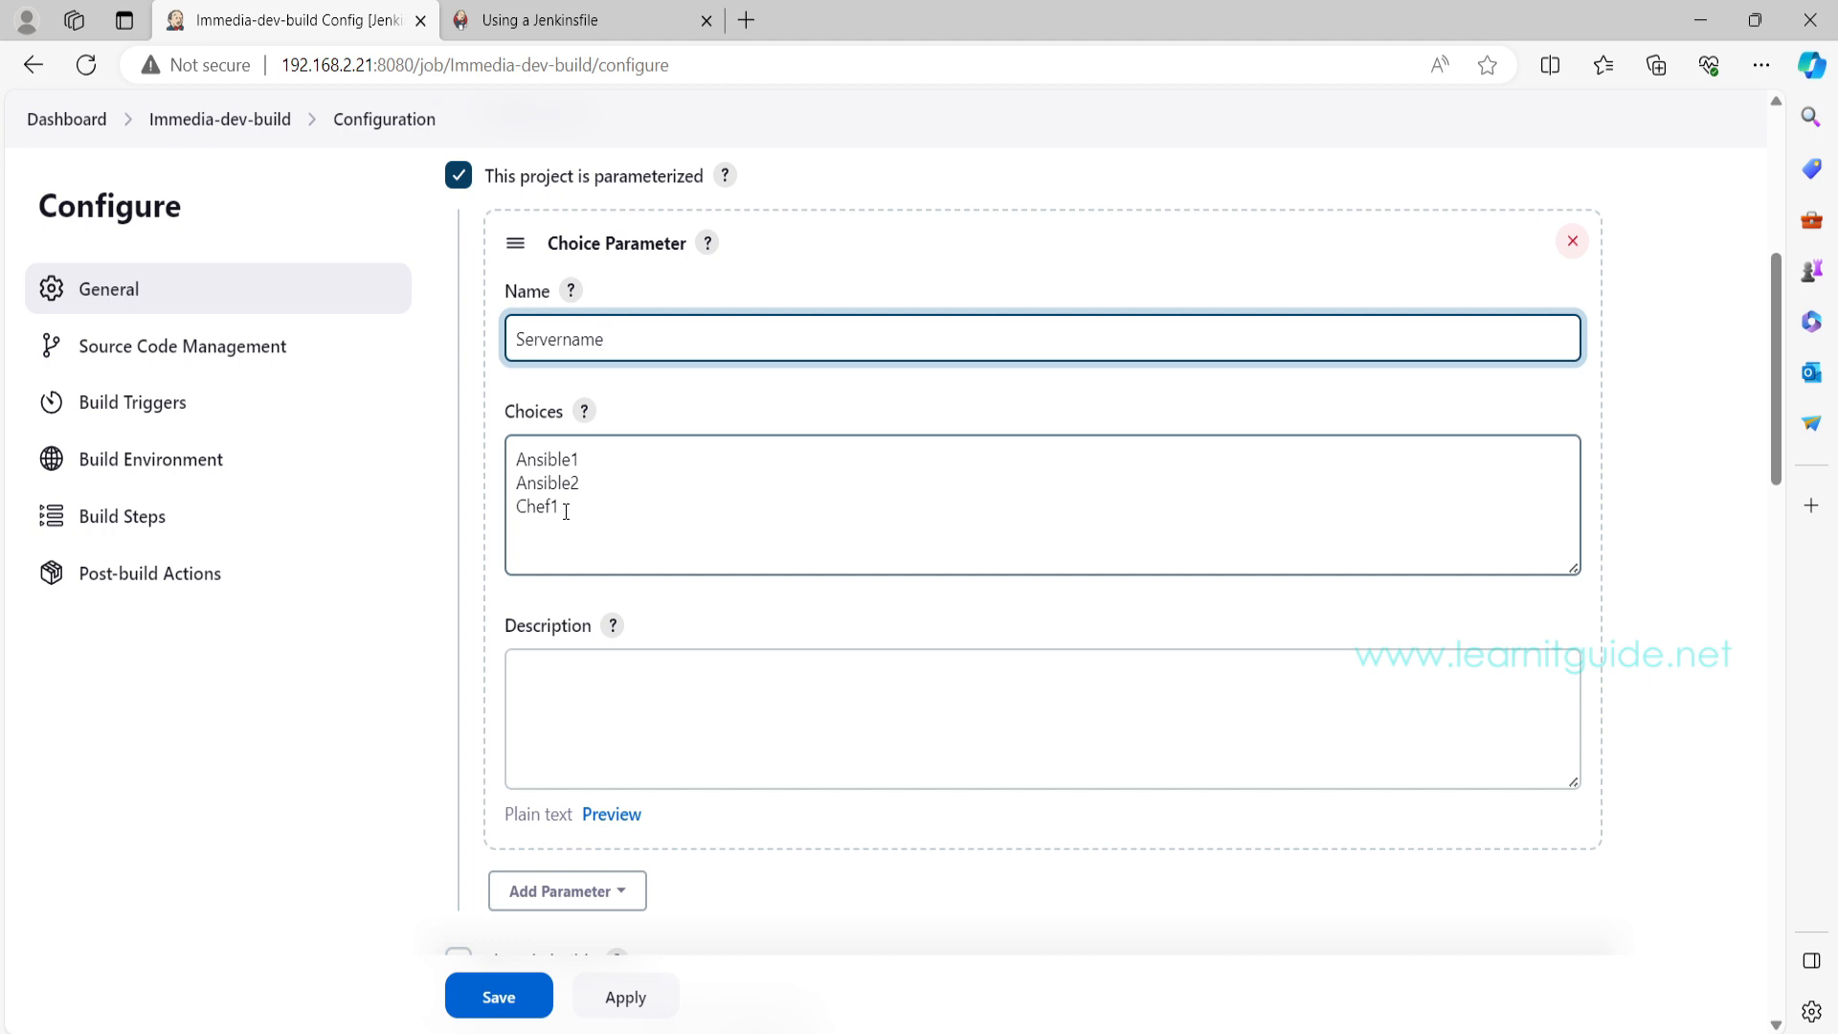
Step: Replace the shell build step's command with echo ${Servername} and save the project configuration
{"action": "scroll", "coordinate": [566, 513], "scroll_direction": "down", "scroll_amount": 15}
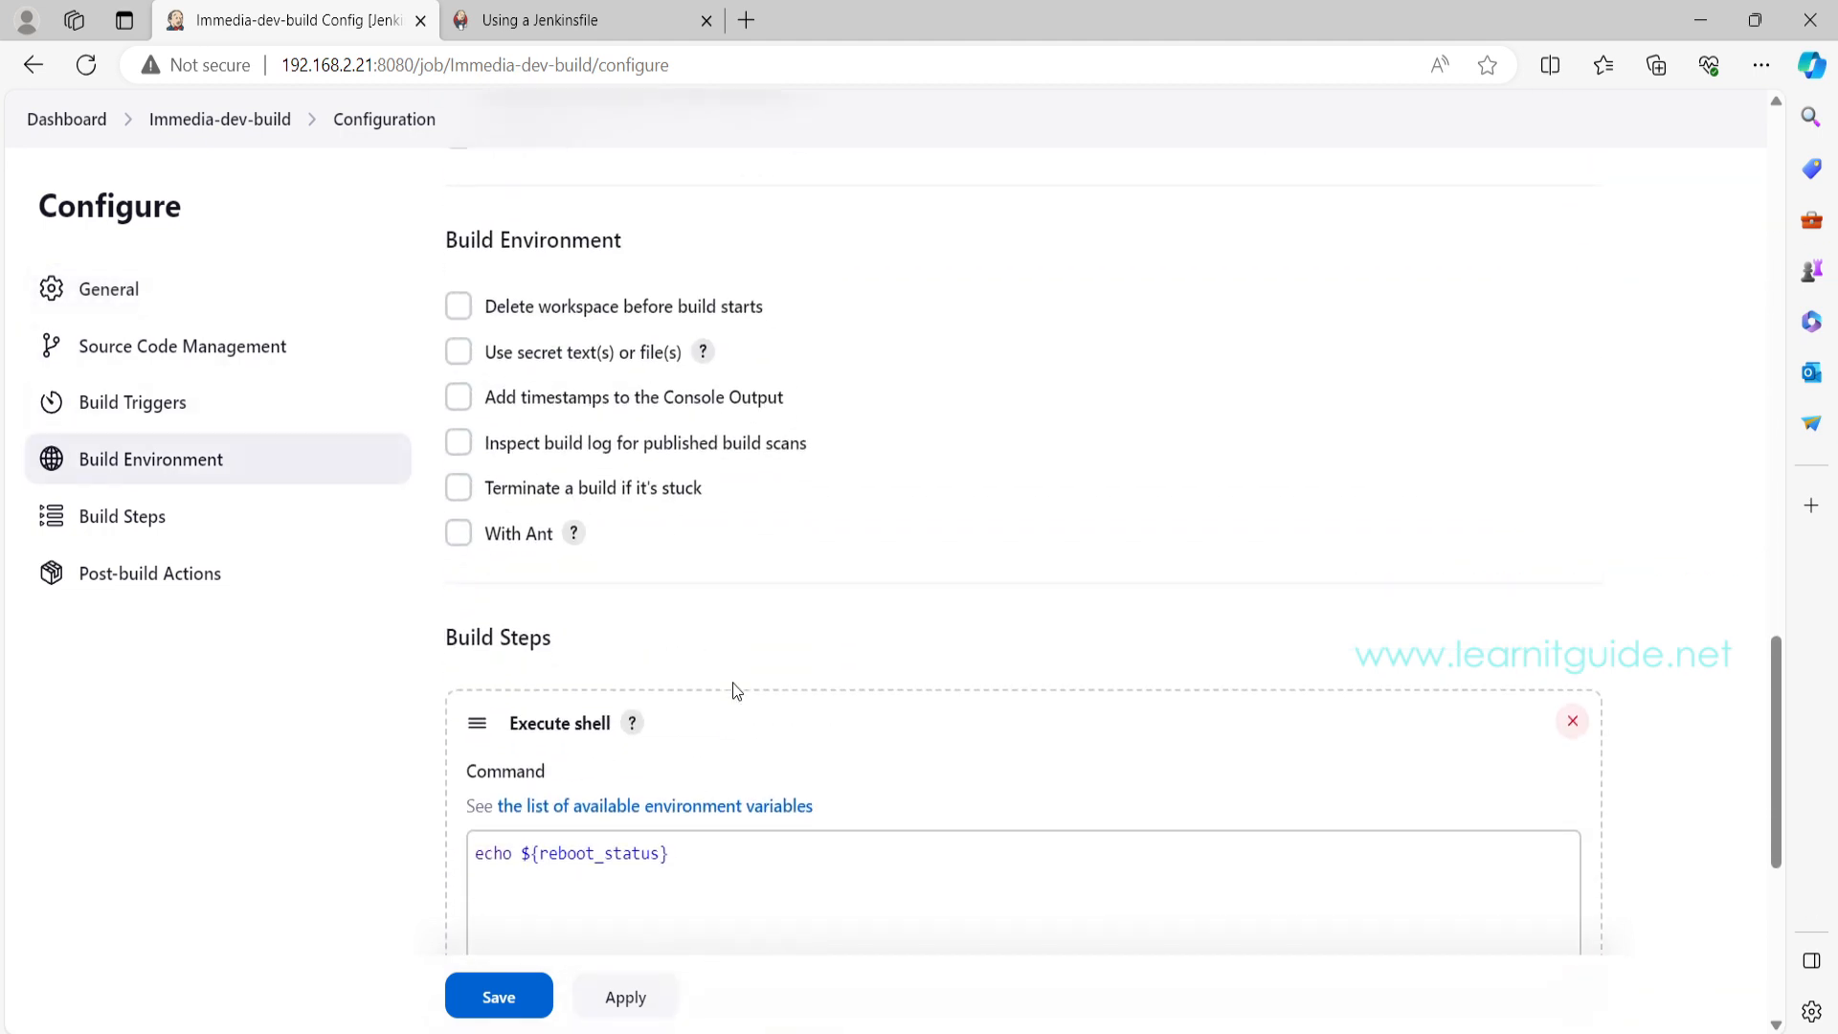
{"action": "scroll", "coordinate": [652, 347], "scroll_direction": "up", "scroll_amount": 1}
{"action": "left_click_drag", "start_coordinate": [670, 425], "coordinate": [486, 401]}
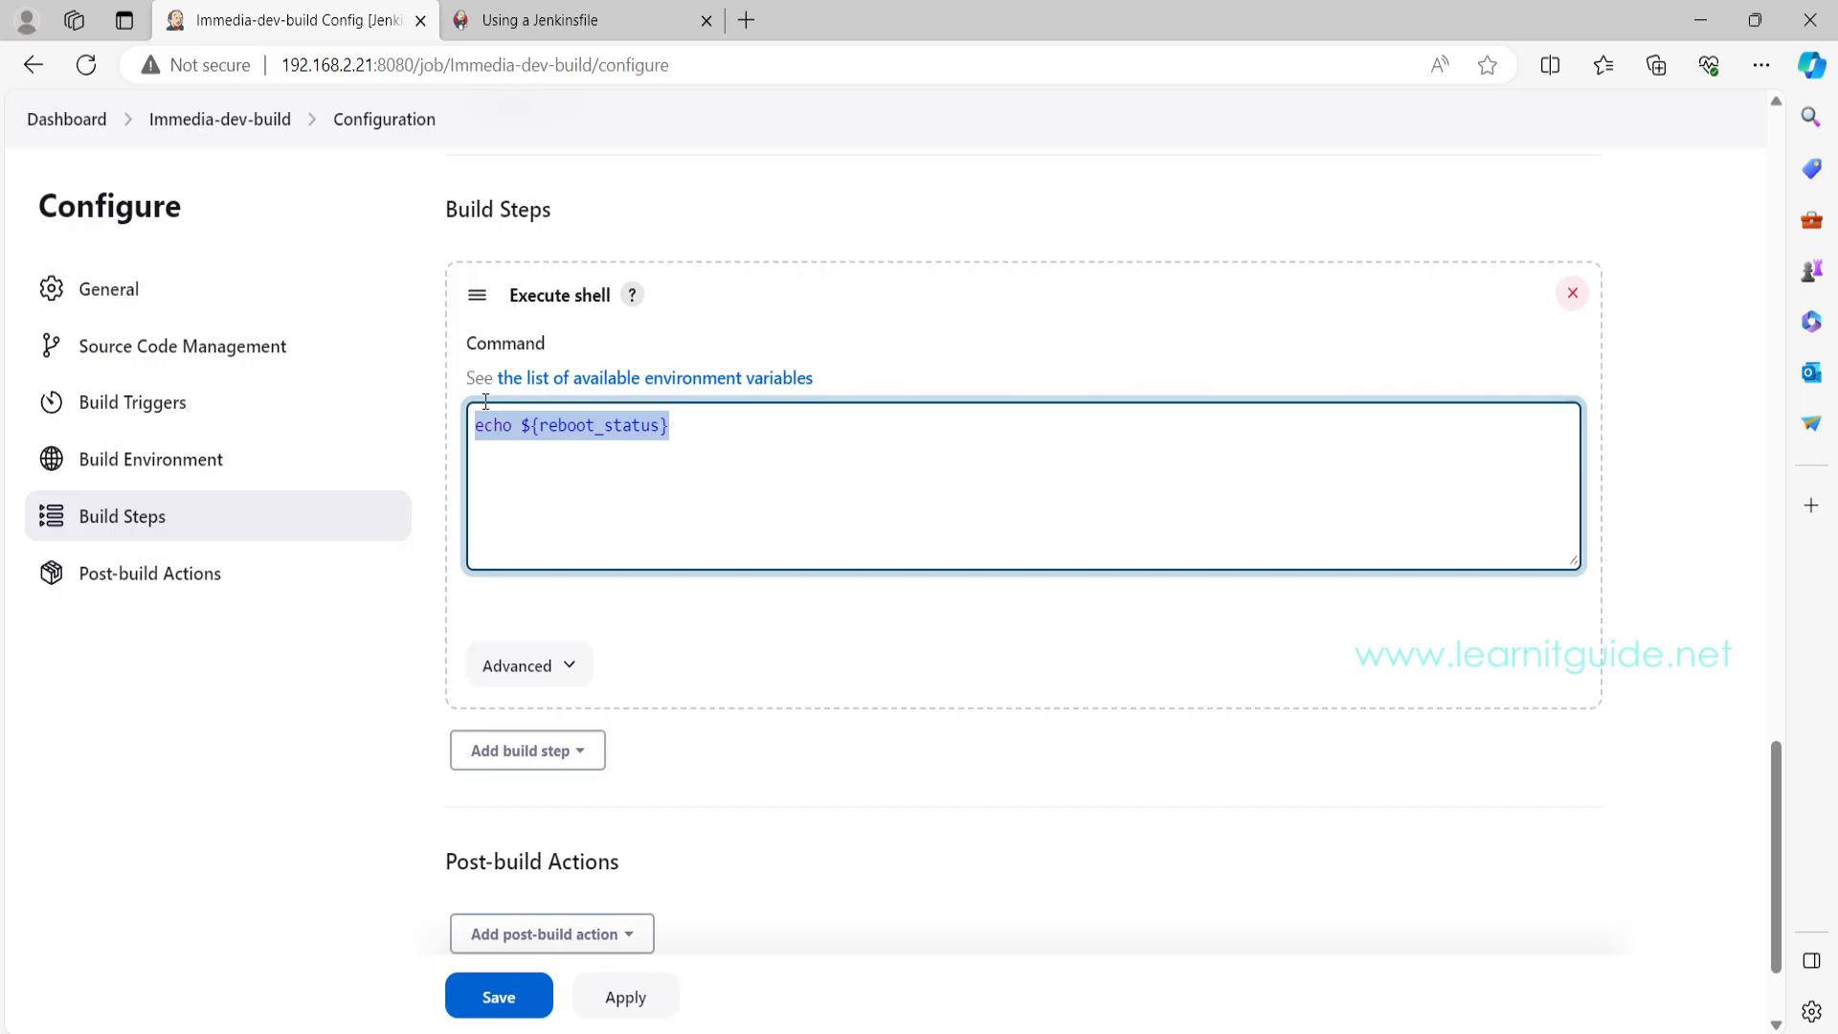
{"action": "type", "text": "echo ${Servername}"}
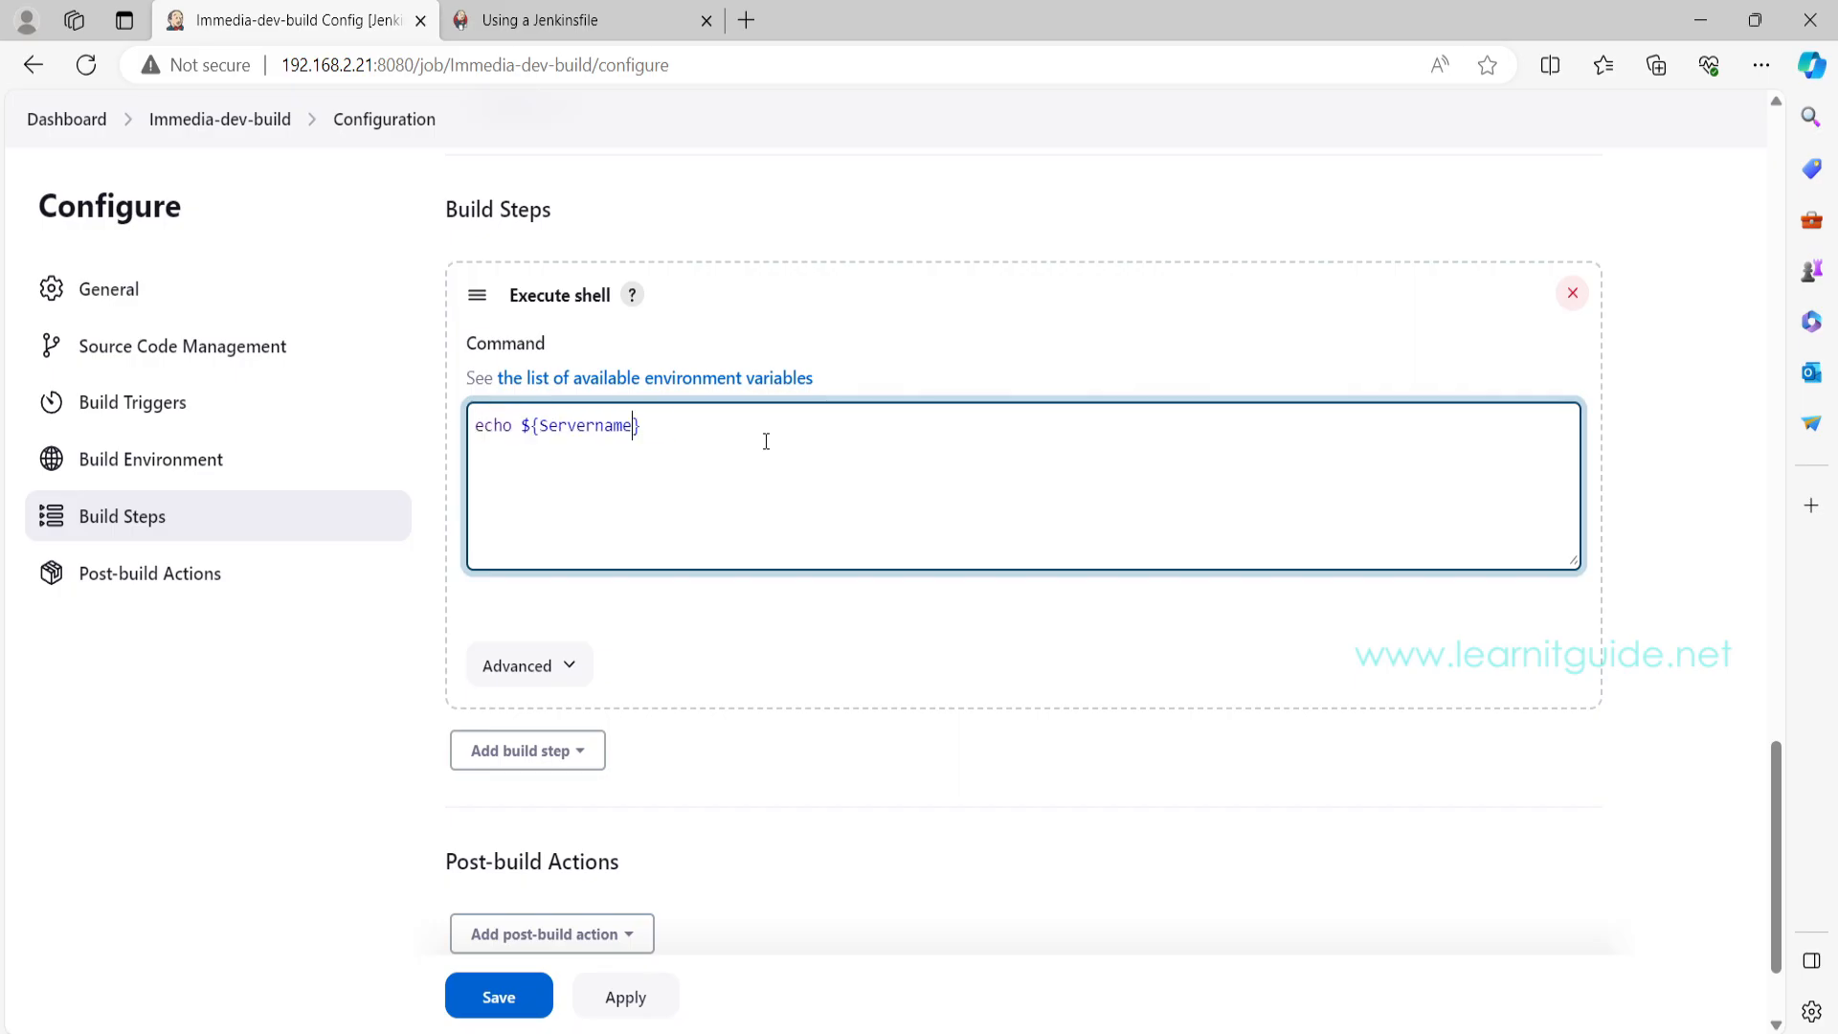
{"action": "left_click", "coordinate": [628, 1003]}
{"action": "left_click", "coordinate": [498, 1001]}
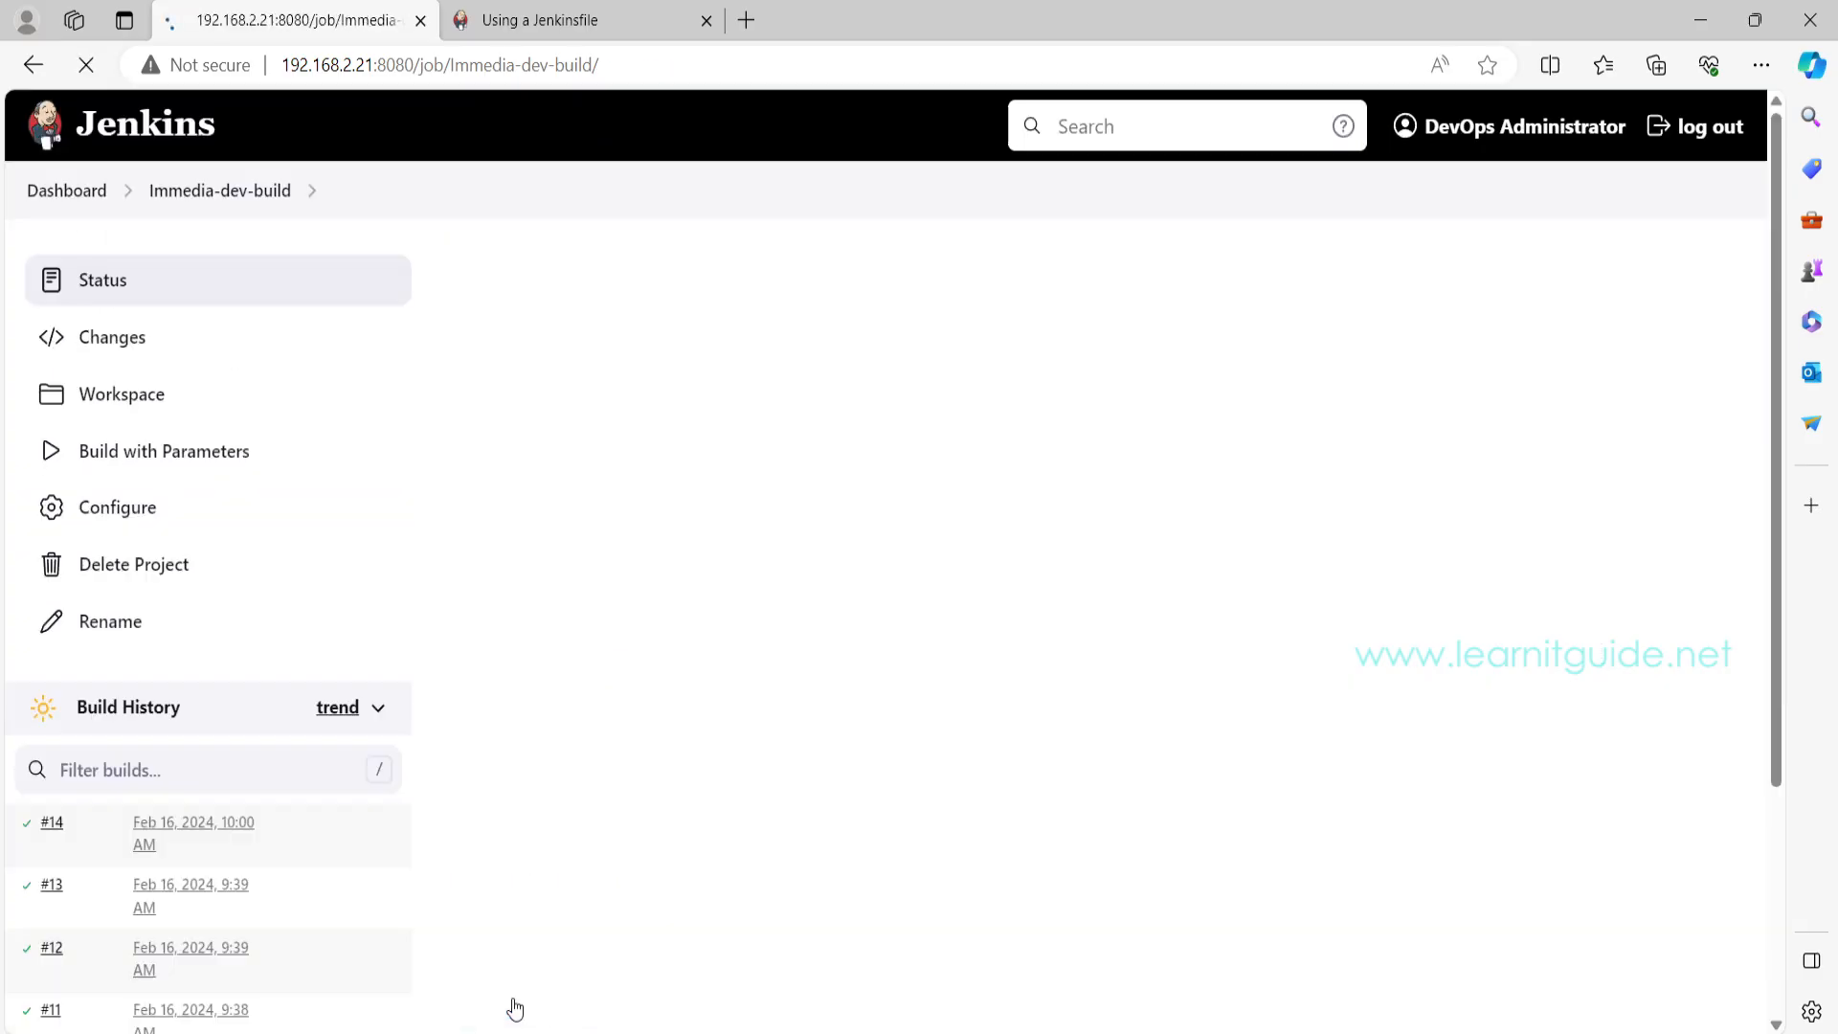
Step: Run a parameterized build of Immedia-dev-build with Servername set to Ansible2
{"action": "left_click", "coordinate": [149, 457]}
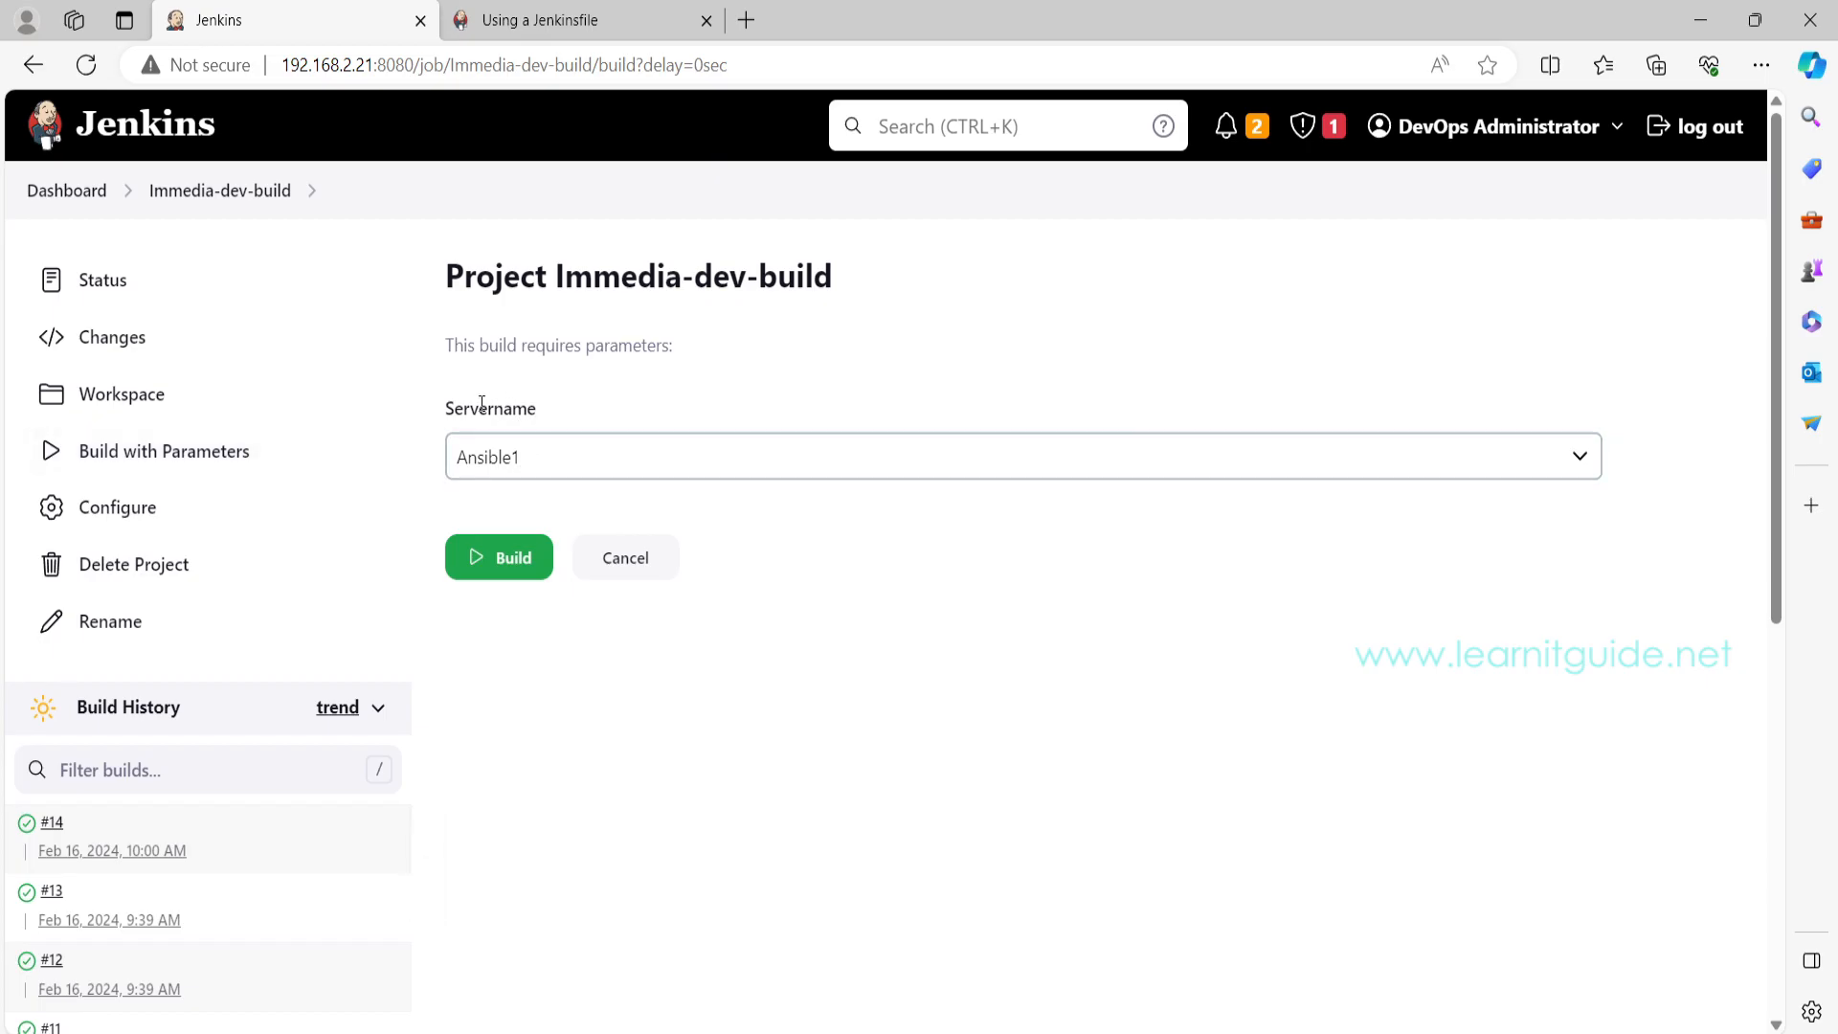
{"action": "left_click_drag", "start_coordinate": [446, 417], "coordinate": [538, 405]}
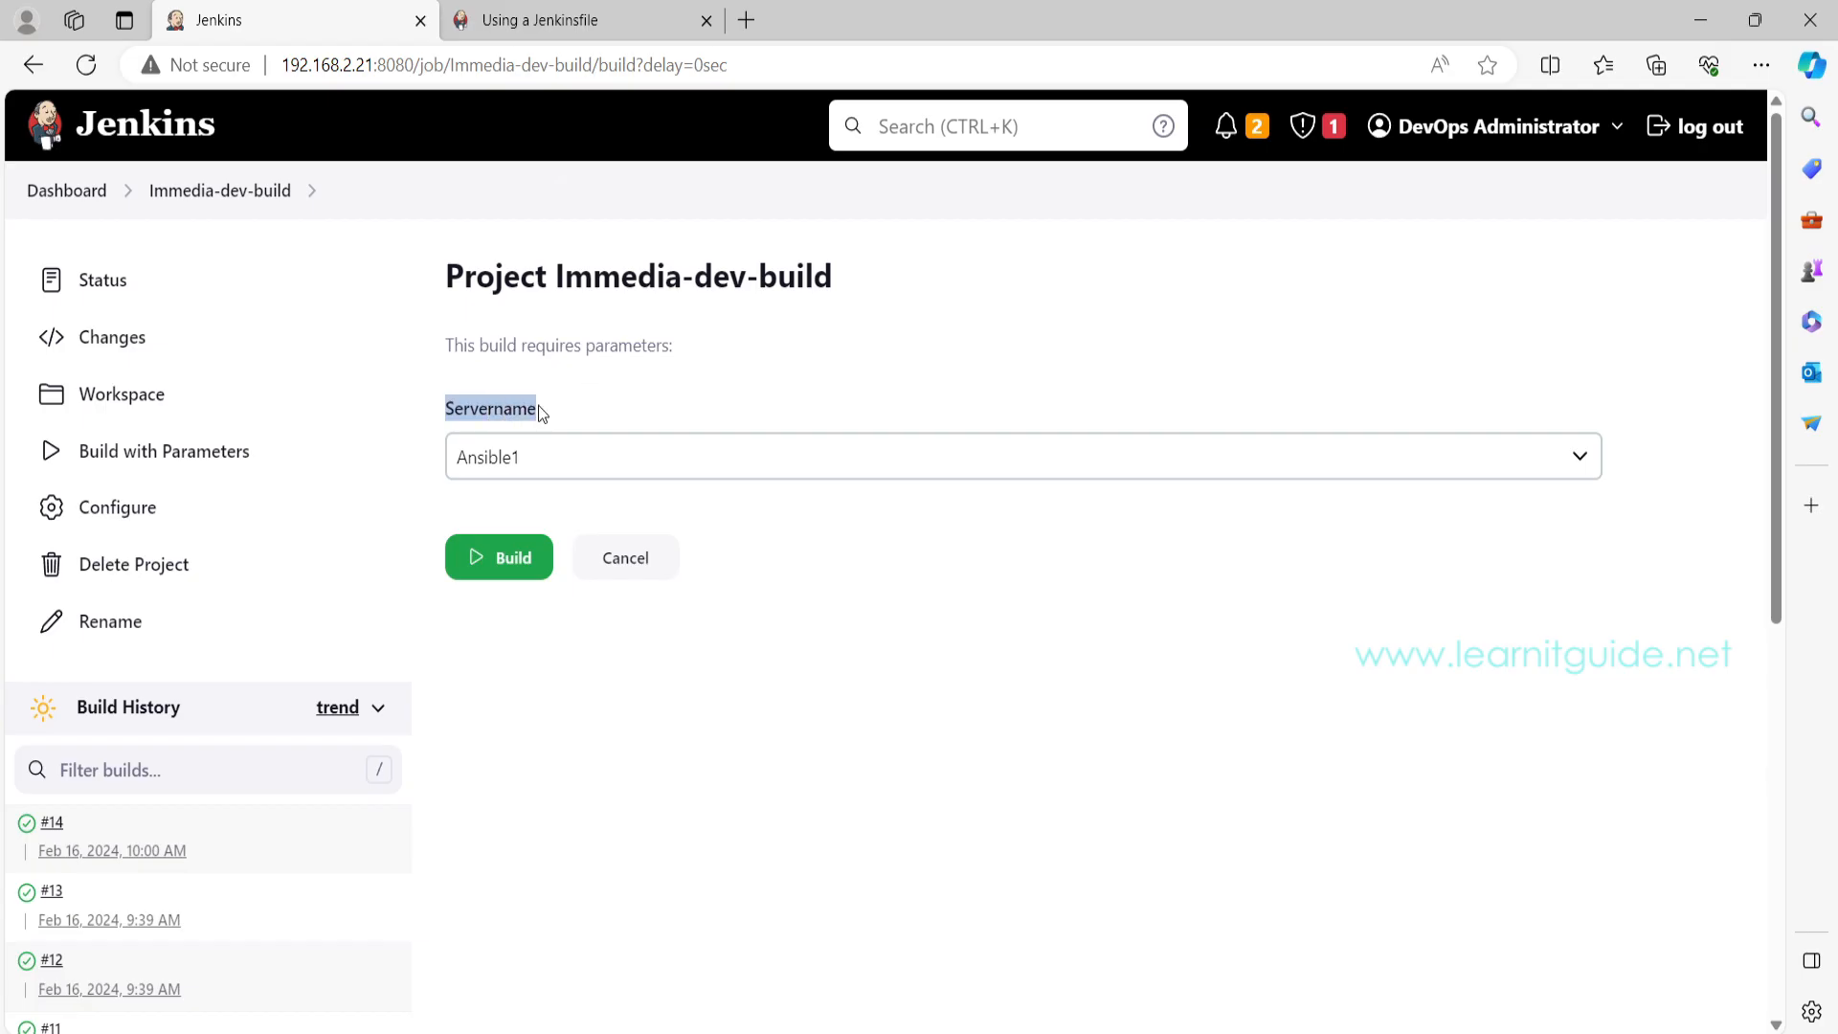
{"action": "left_click", "coordinate": [567, 454]}
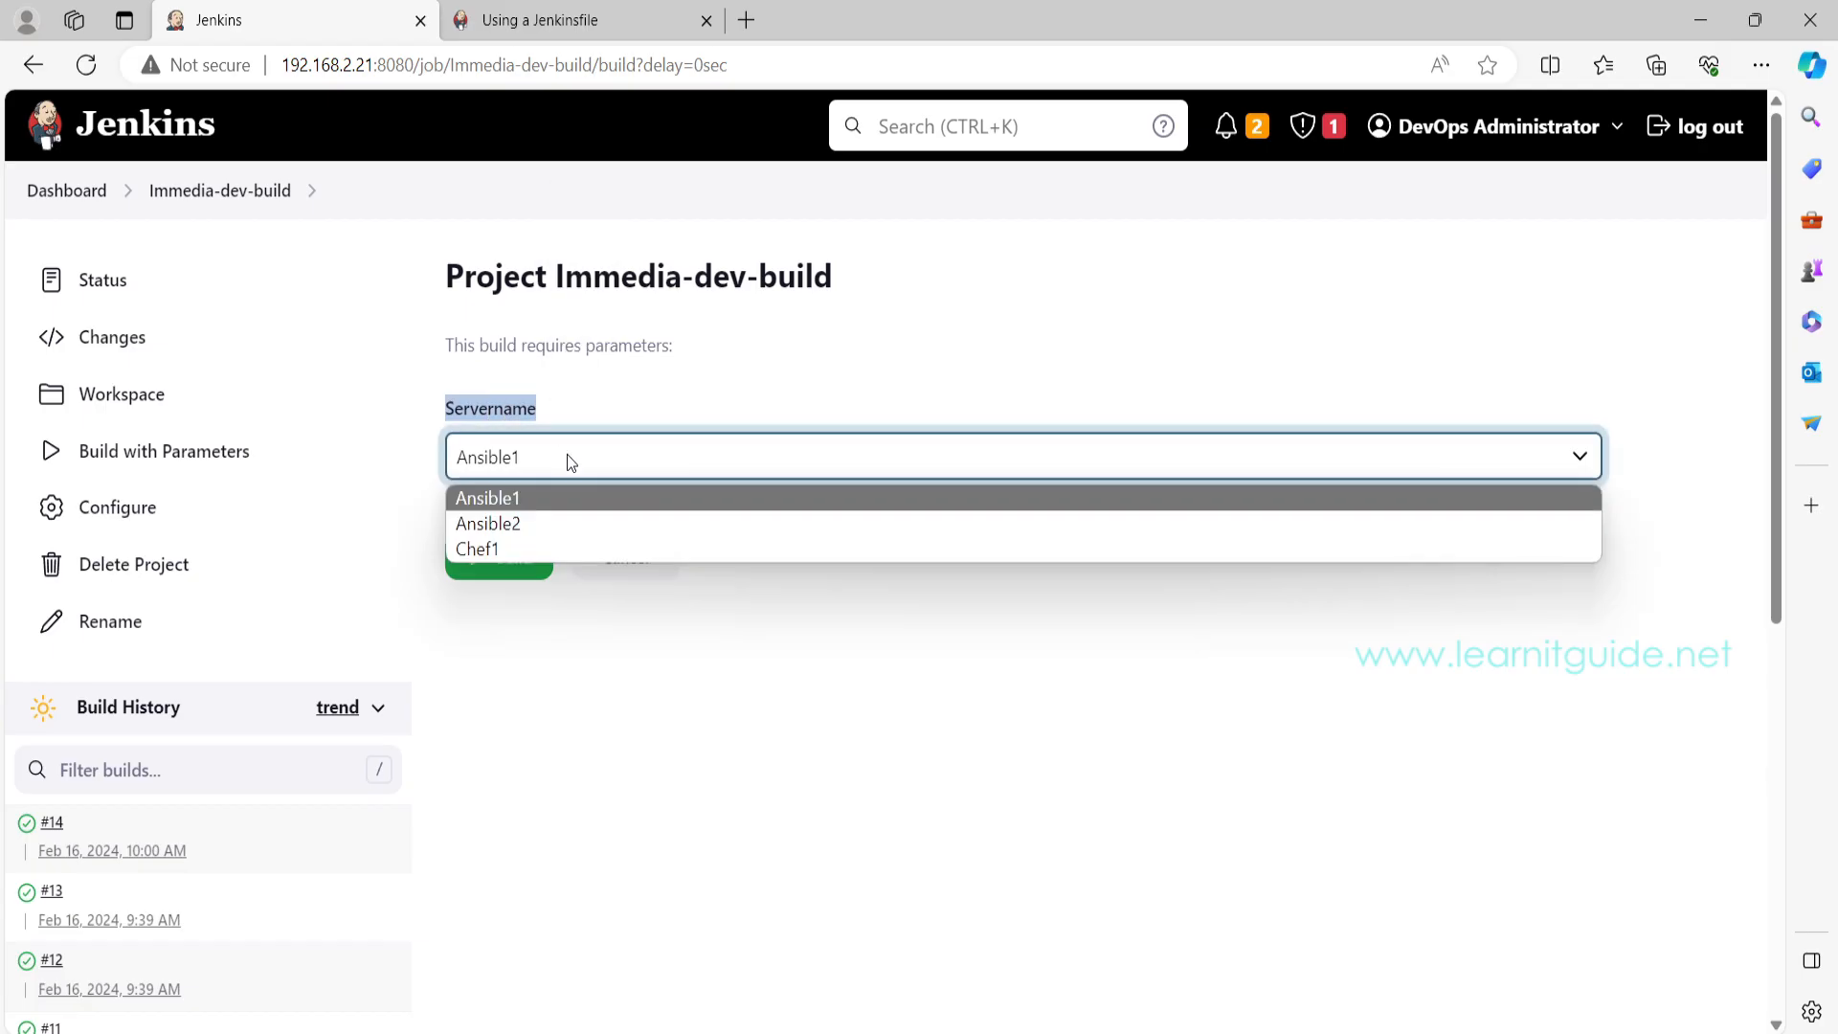
{"action": "left_click", "coordinate": [527, 517]}
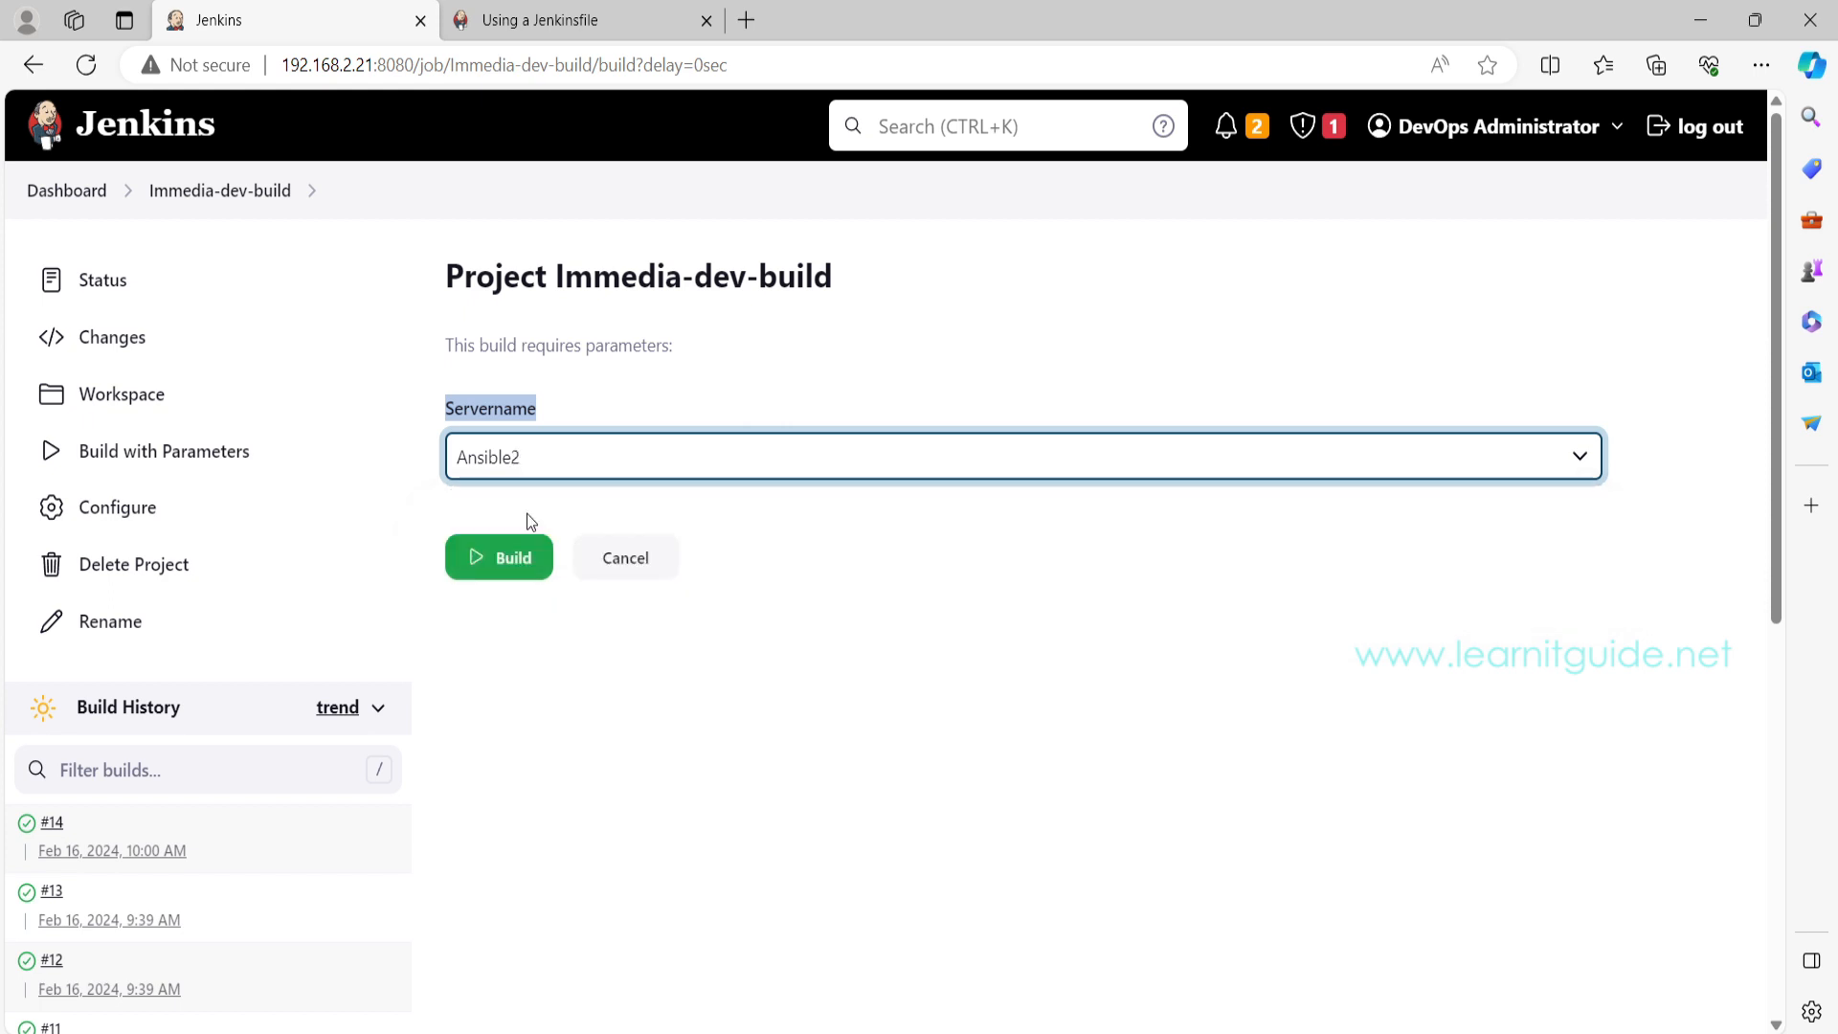
{"action": "left_click", "coordinate": [512, 571]}
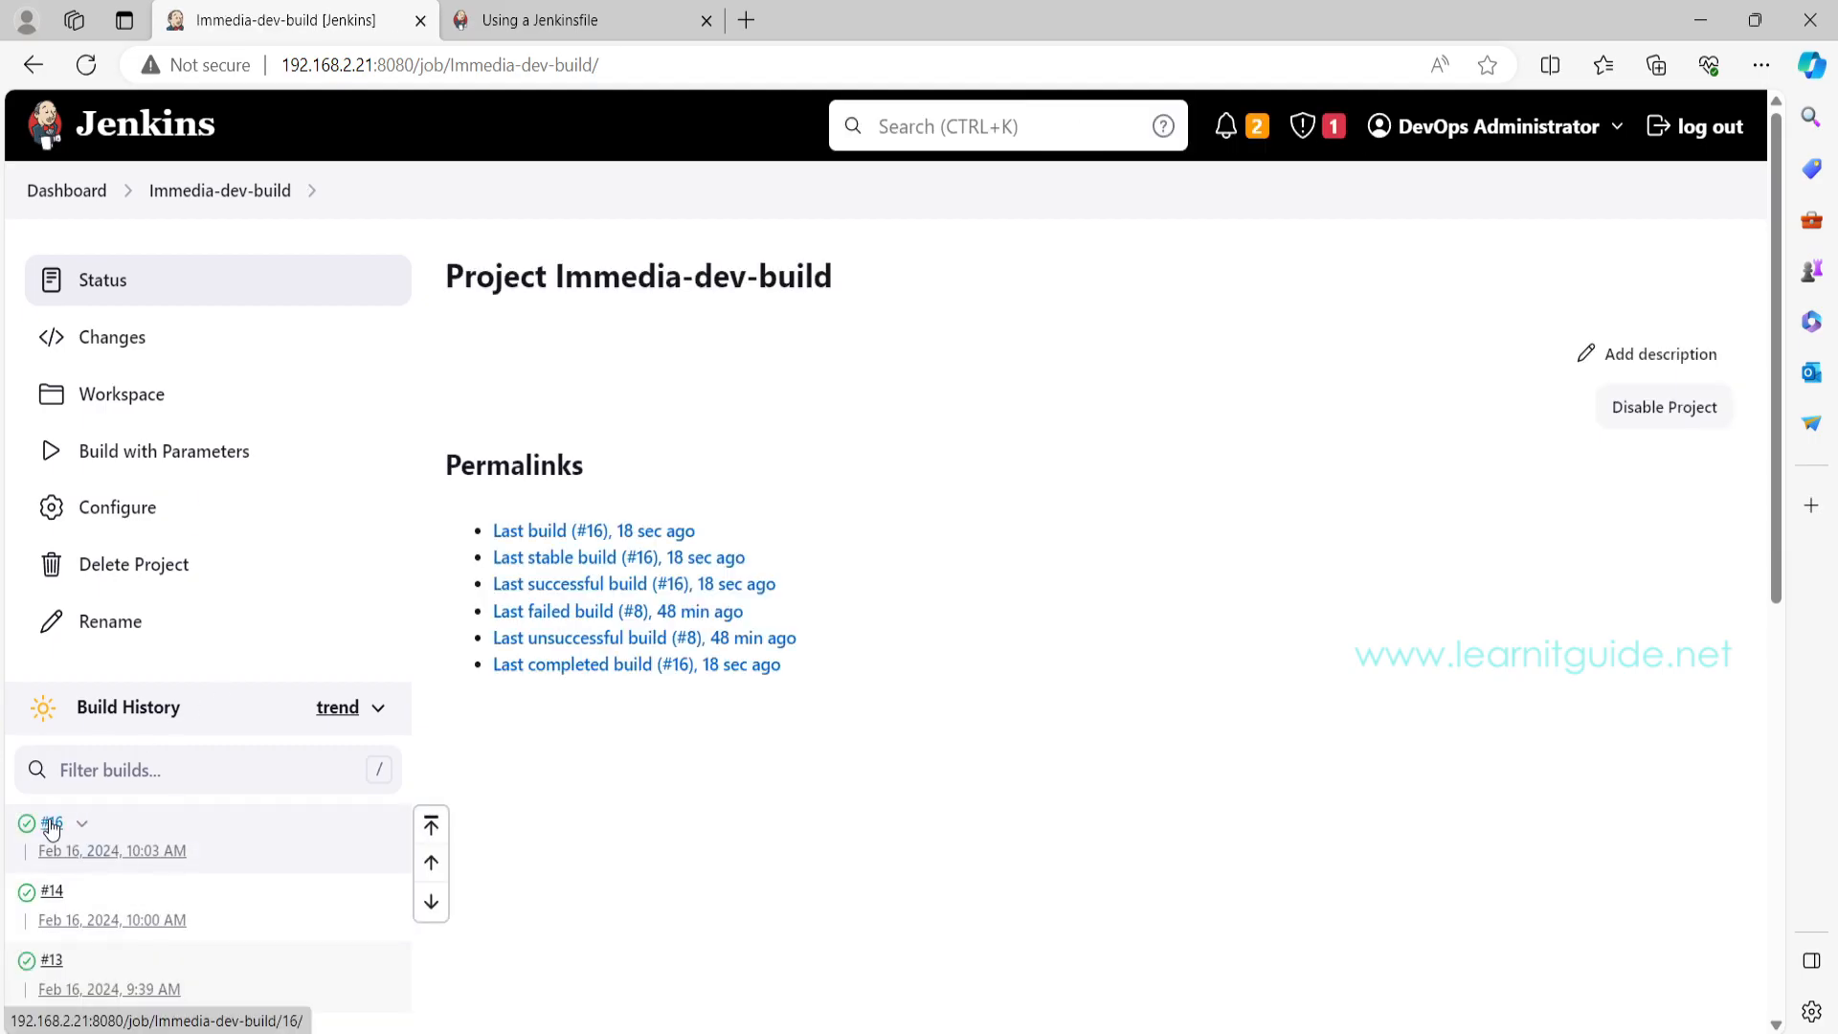
Step: Open the console output of build #16 and examine the printed server name
{"action": "left_click", "coordinate": [52, 827]}
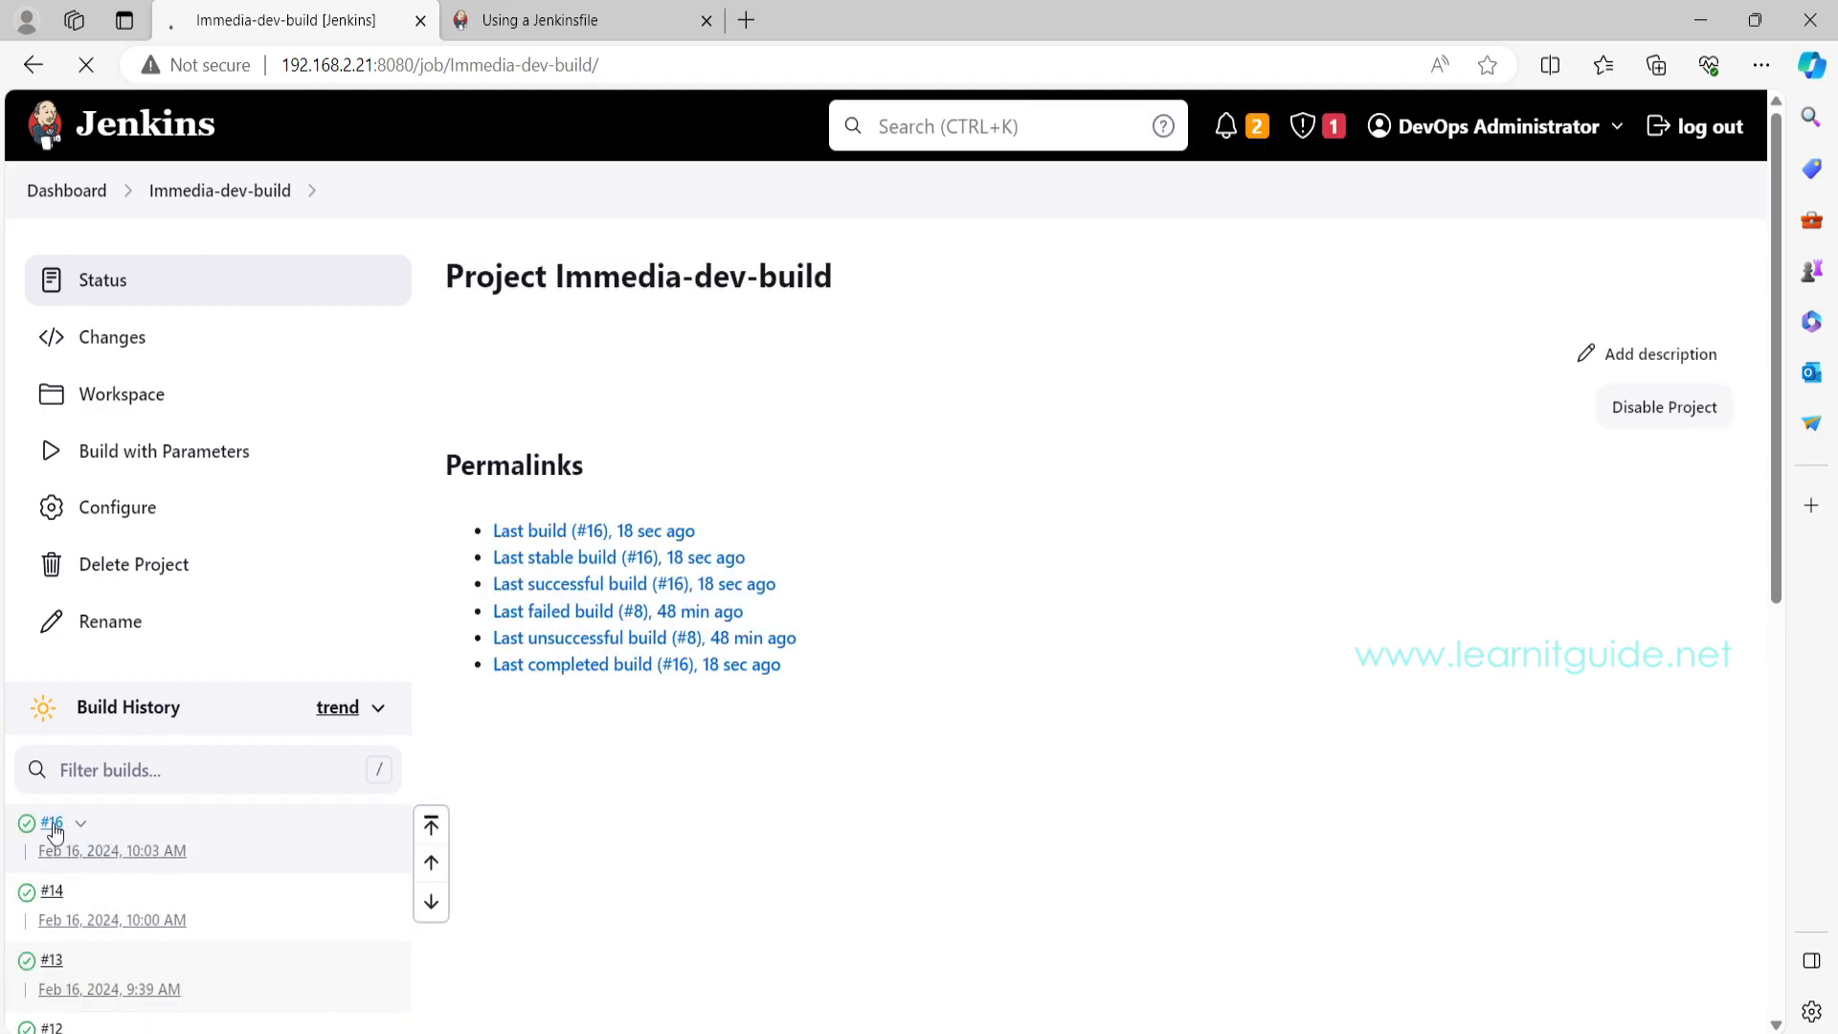
{"action": "left_click", "coordinate": [144, 410]}
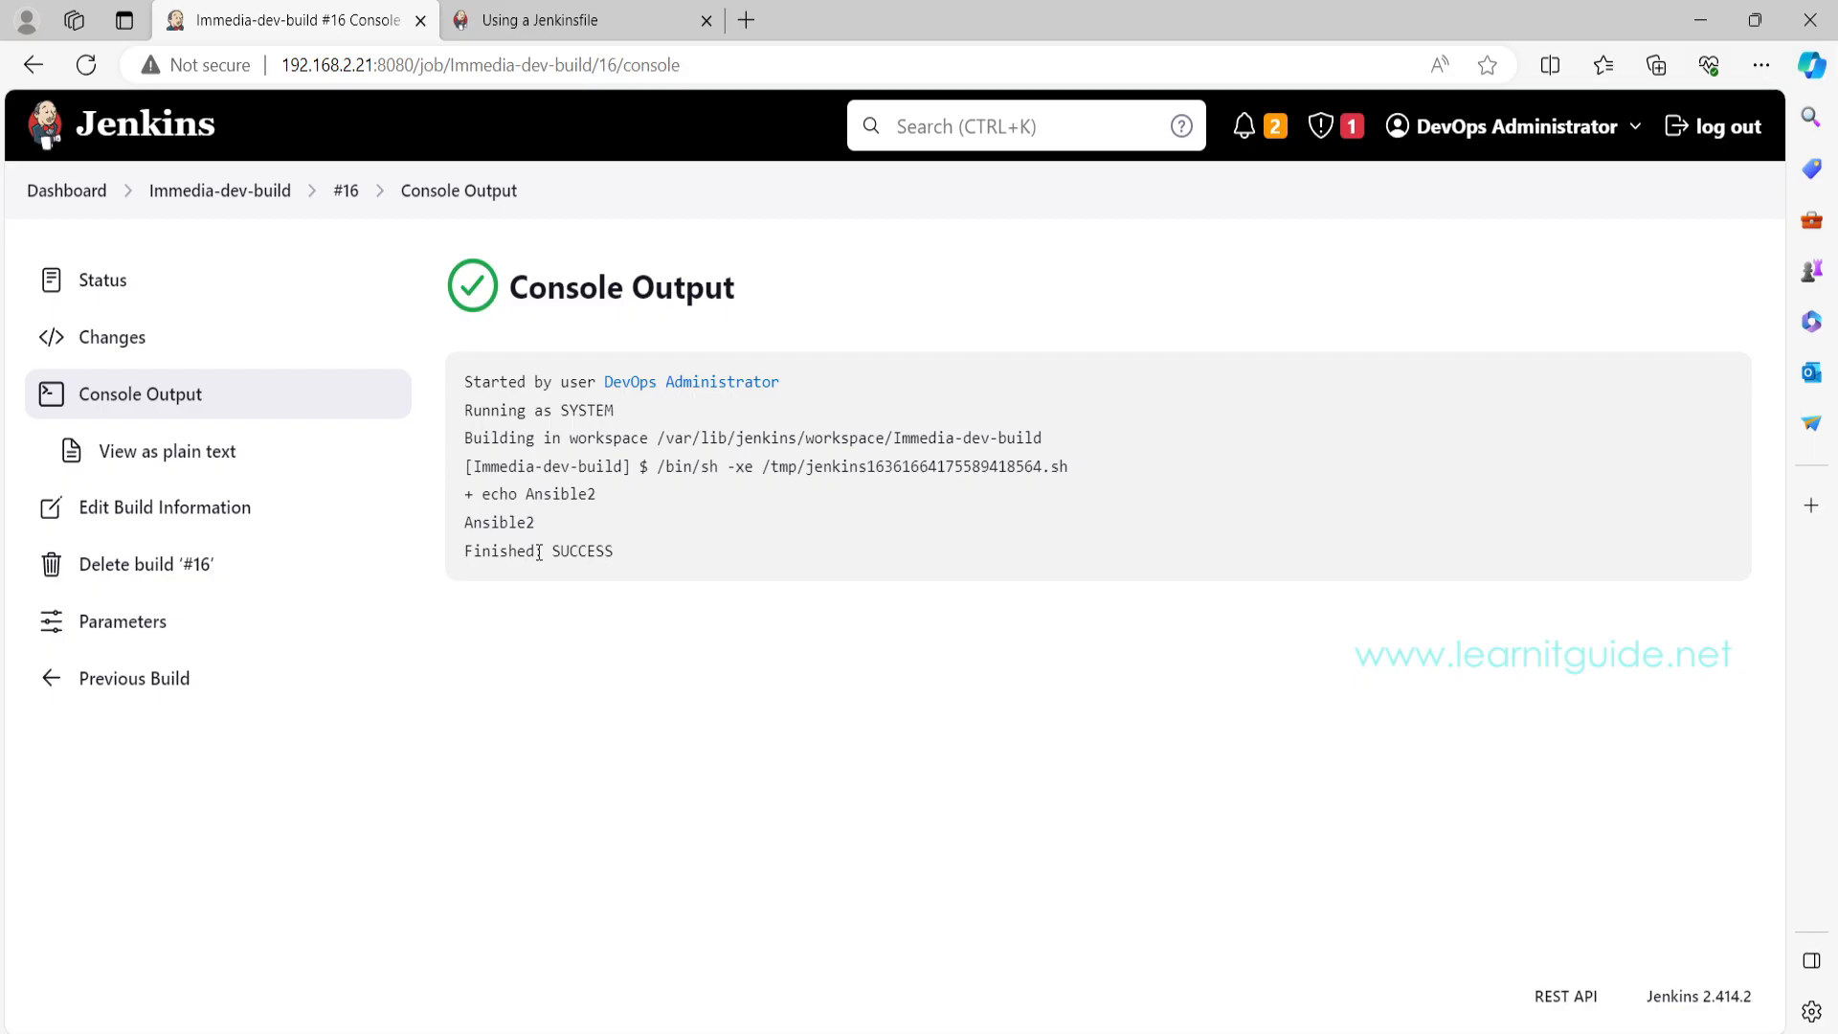
{"action": "left_click_drag", "start_coordinate": [464, 524], "coordinate": [544, 534]}
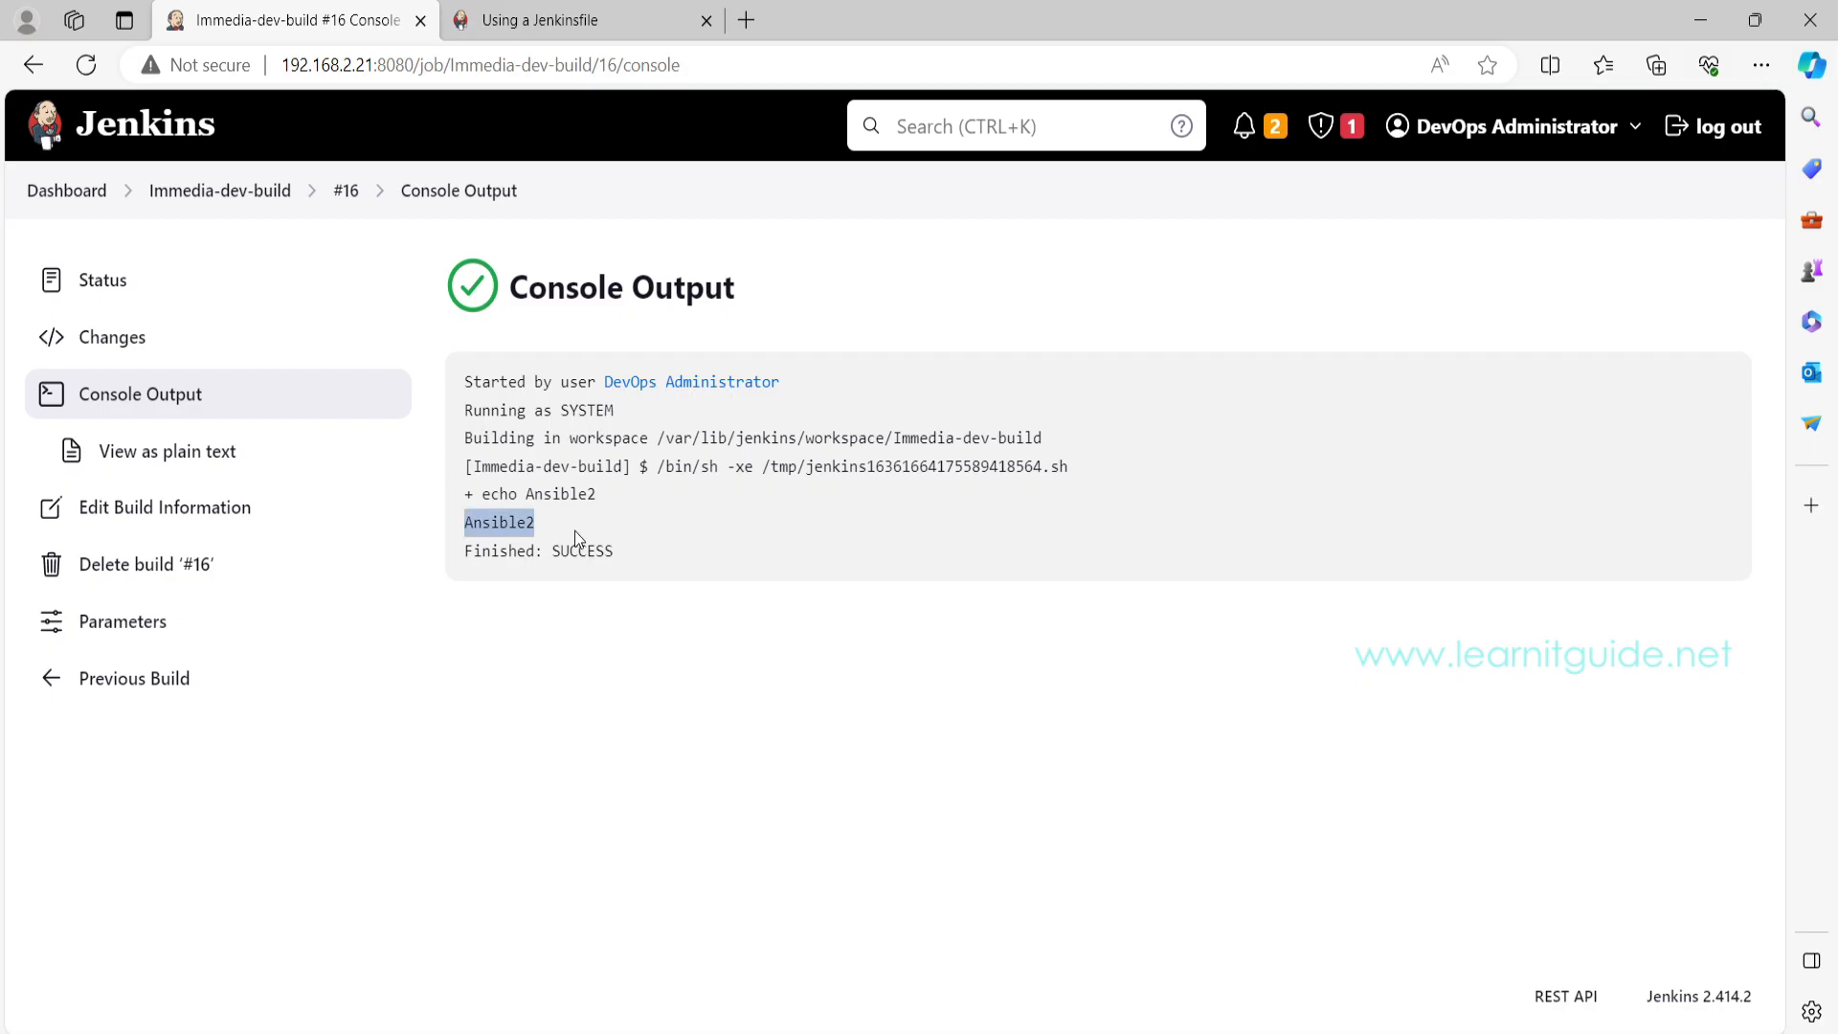
Step: Reopen the Immedia-dev-build configuration and review its choice parameter settings
{"action": "left_click", "coordinate": [230, 192]}
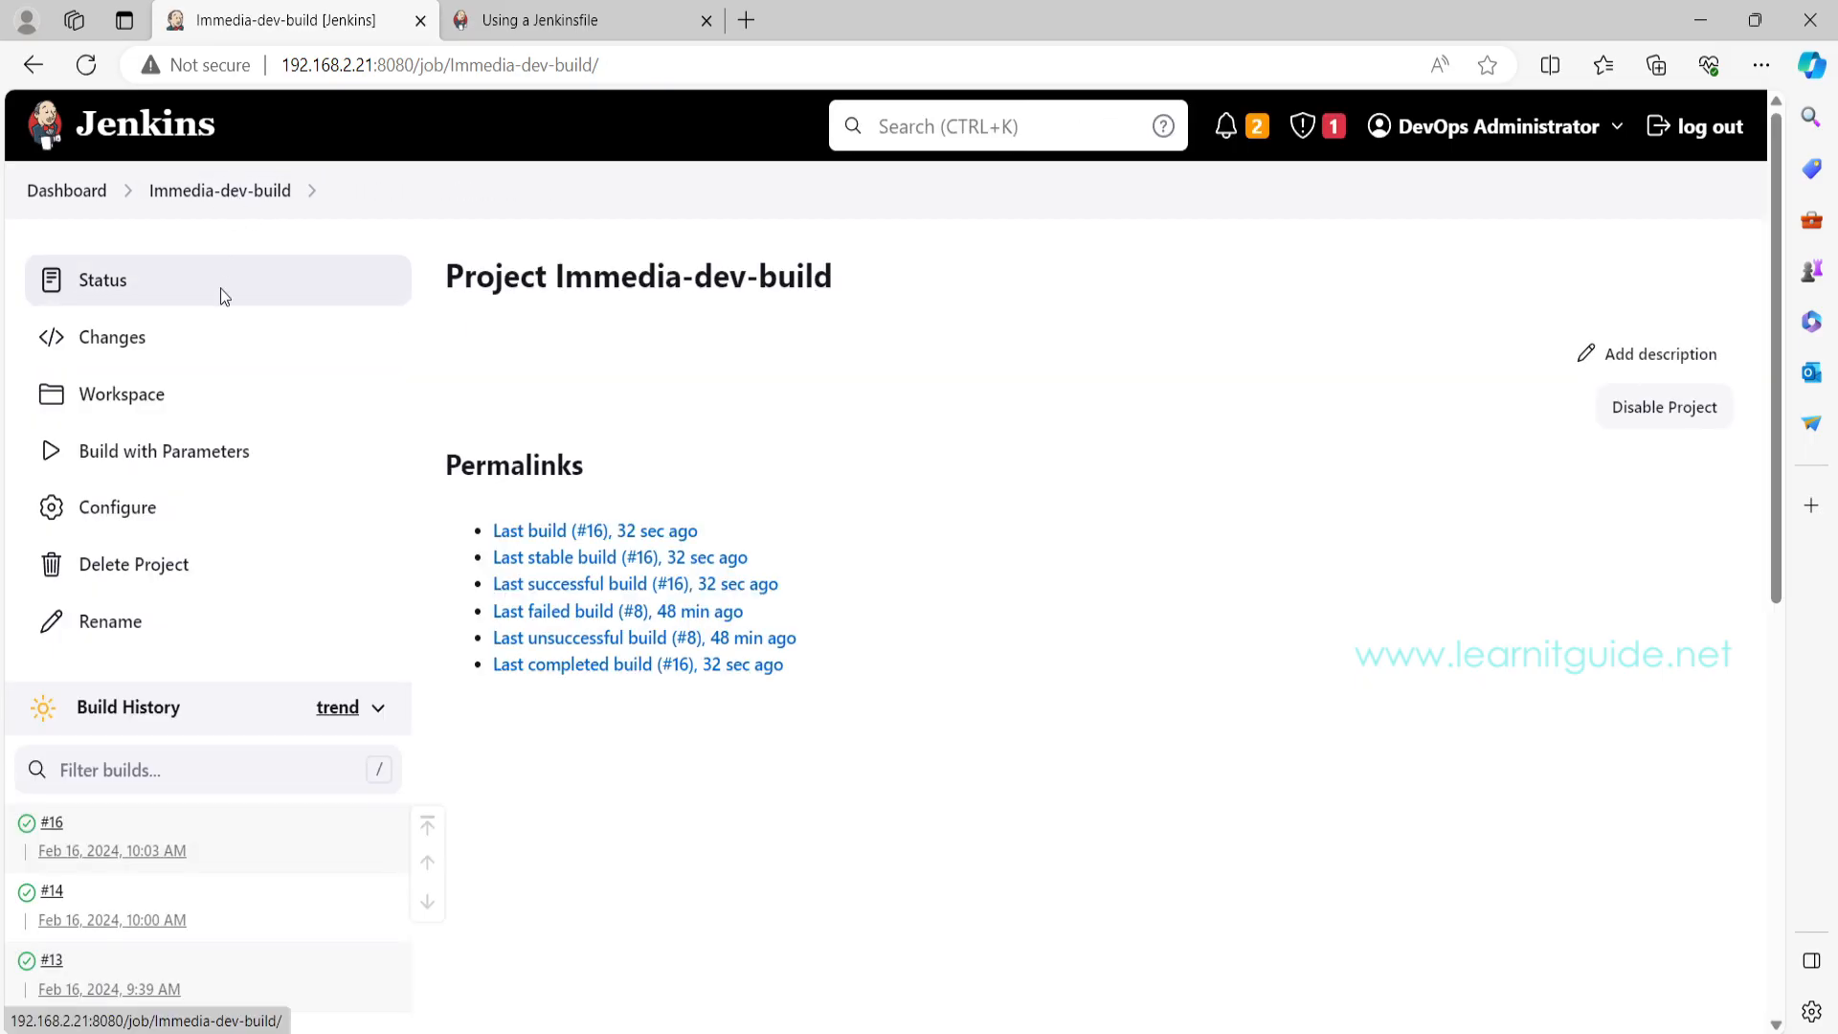
{"action": "left_click", "coordinate": [214, 511]}
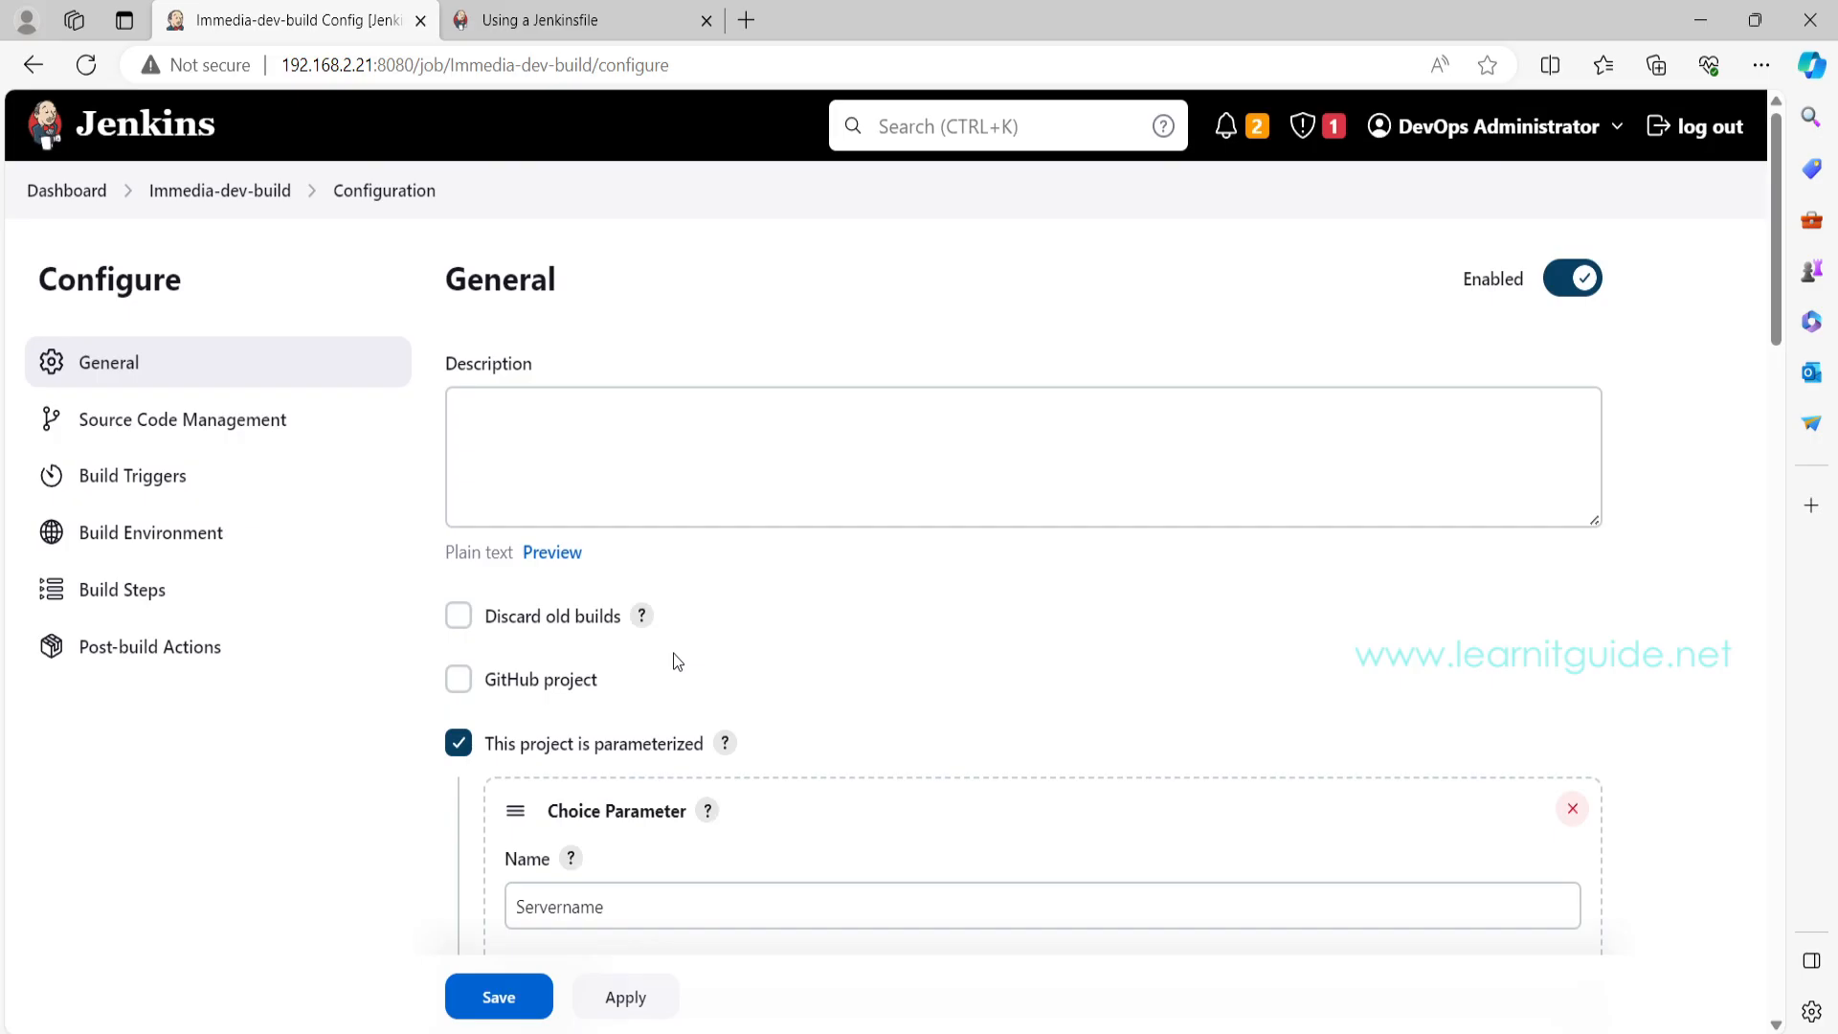
{"action": "scroll", "coordinate": [881, 640], "scroll_direction": "down", "scroll_amount": 4}
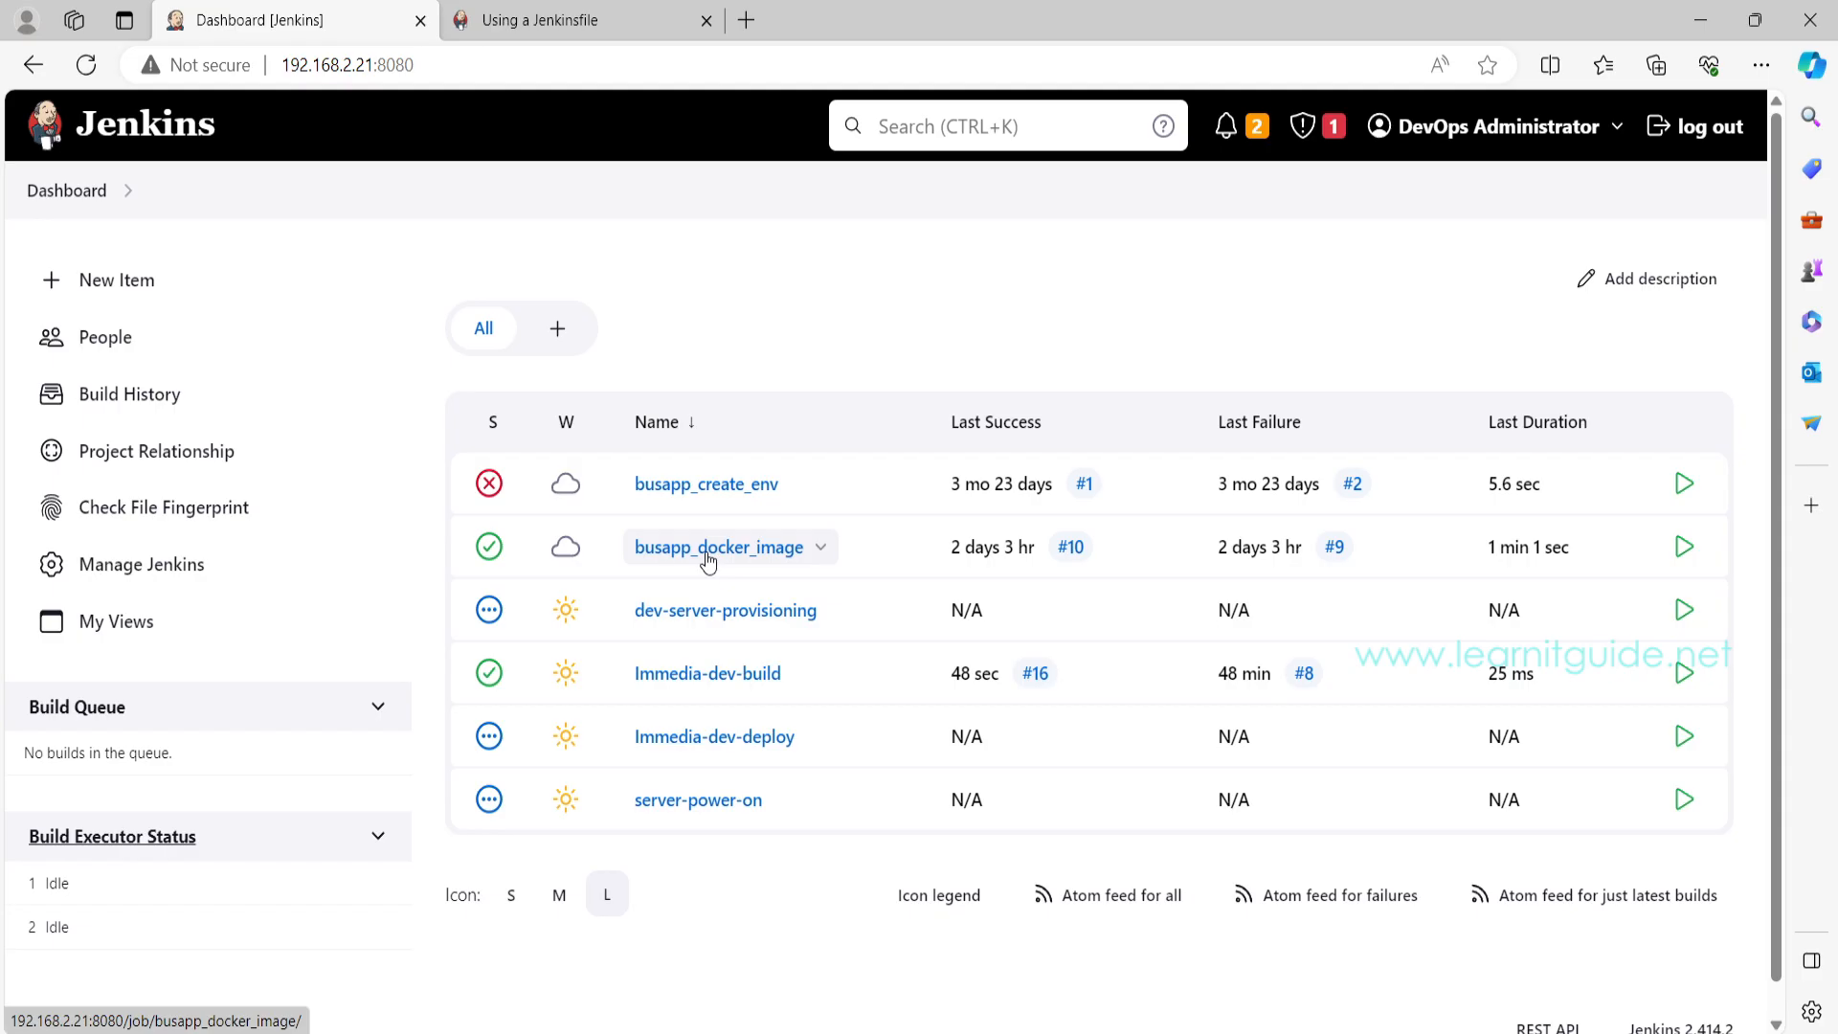
Step: Open the busapp_docker_image project's configuration and review its Git repository and branch settings
{"action": "left_click", "coordinate": [708, 548]}
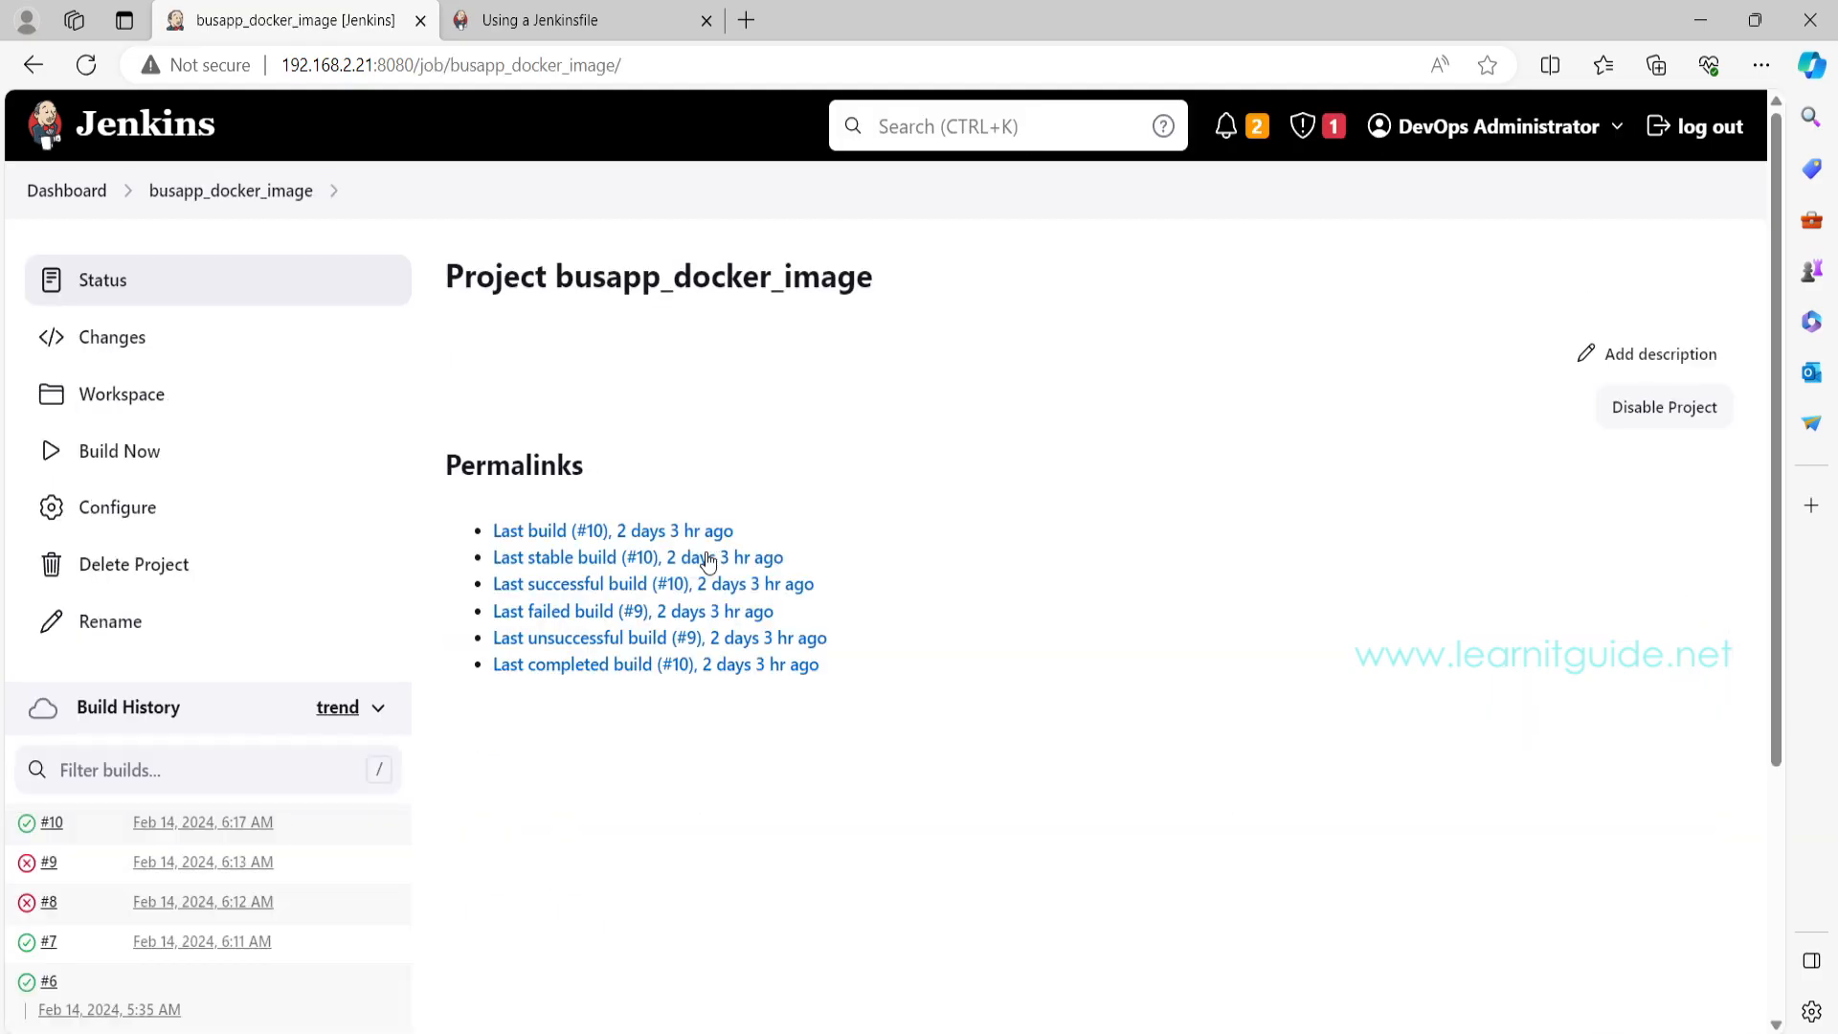
{"action": "left_click", "coordinate": [105, 616]}
{"action": "scroll", "coordinate": [1064, 612], "scroll_direction": "down", "scroll_amount": 4}
{"action": "scroll", "coordinate": [1065, 612], "scroll_direction": "down", "scroll_amount": 5}
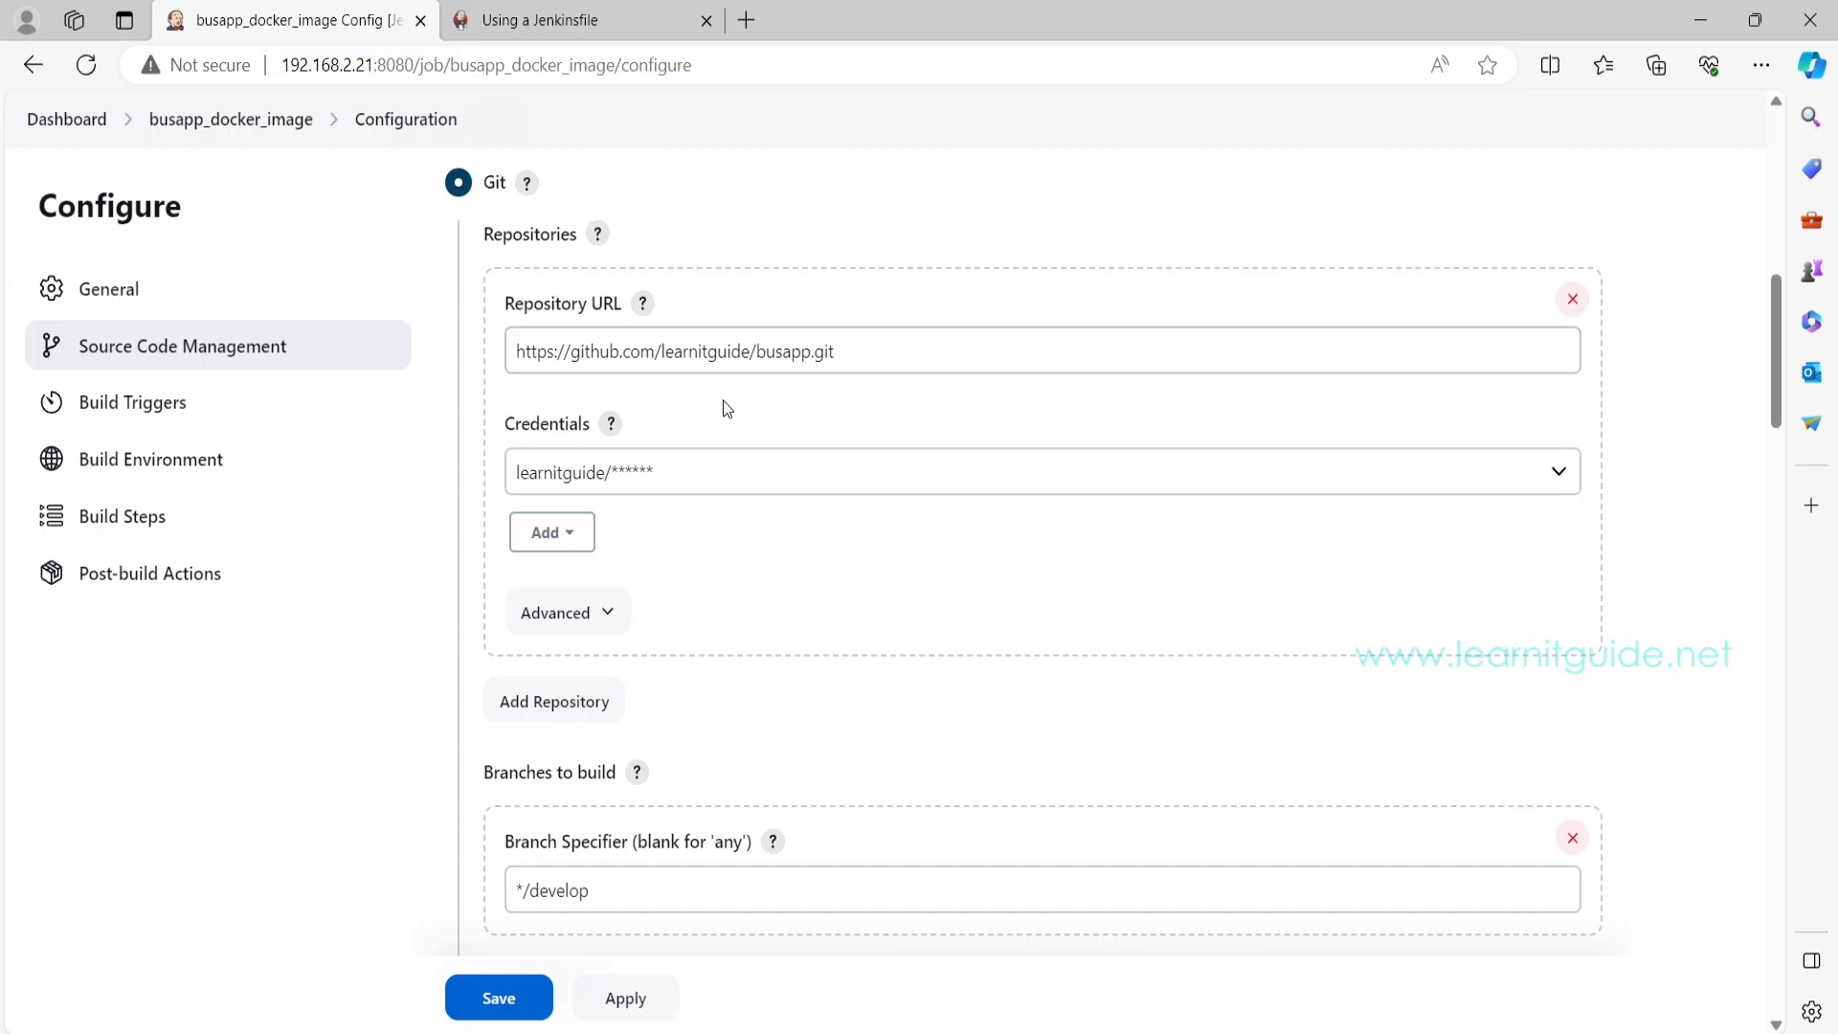
Step: Examine the build steps: the shell command, the version tag of the built Docker image, and the tag of the pushed image
{"action": "scroll", "coordinate": [724, 402], "scroll_direction": "down", "scroll_amount": 12}
{"action": "scroll", "coordinate": [725, 402], "scroll_direction": "down", "scroll_amount": 8}
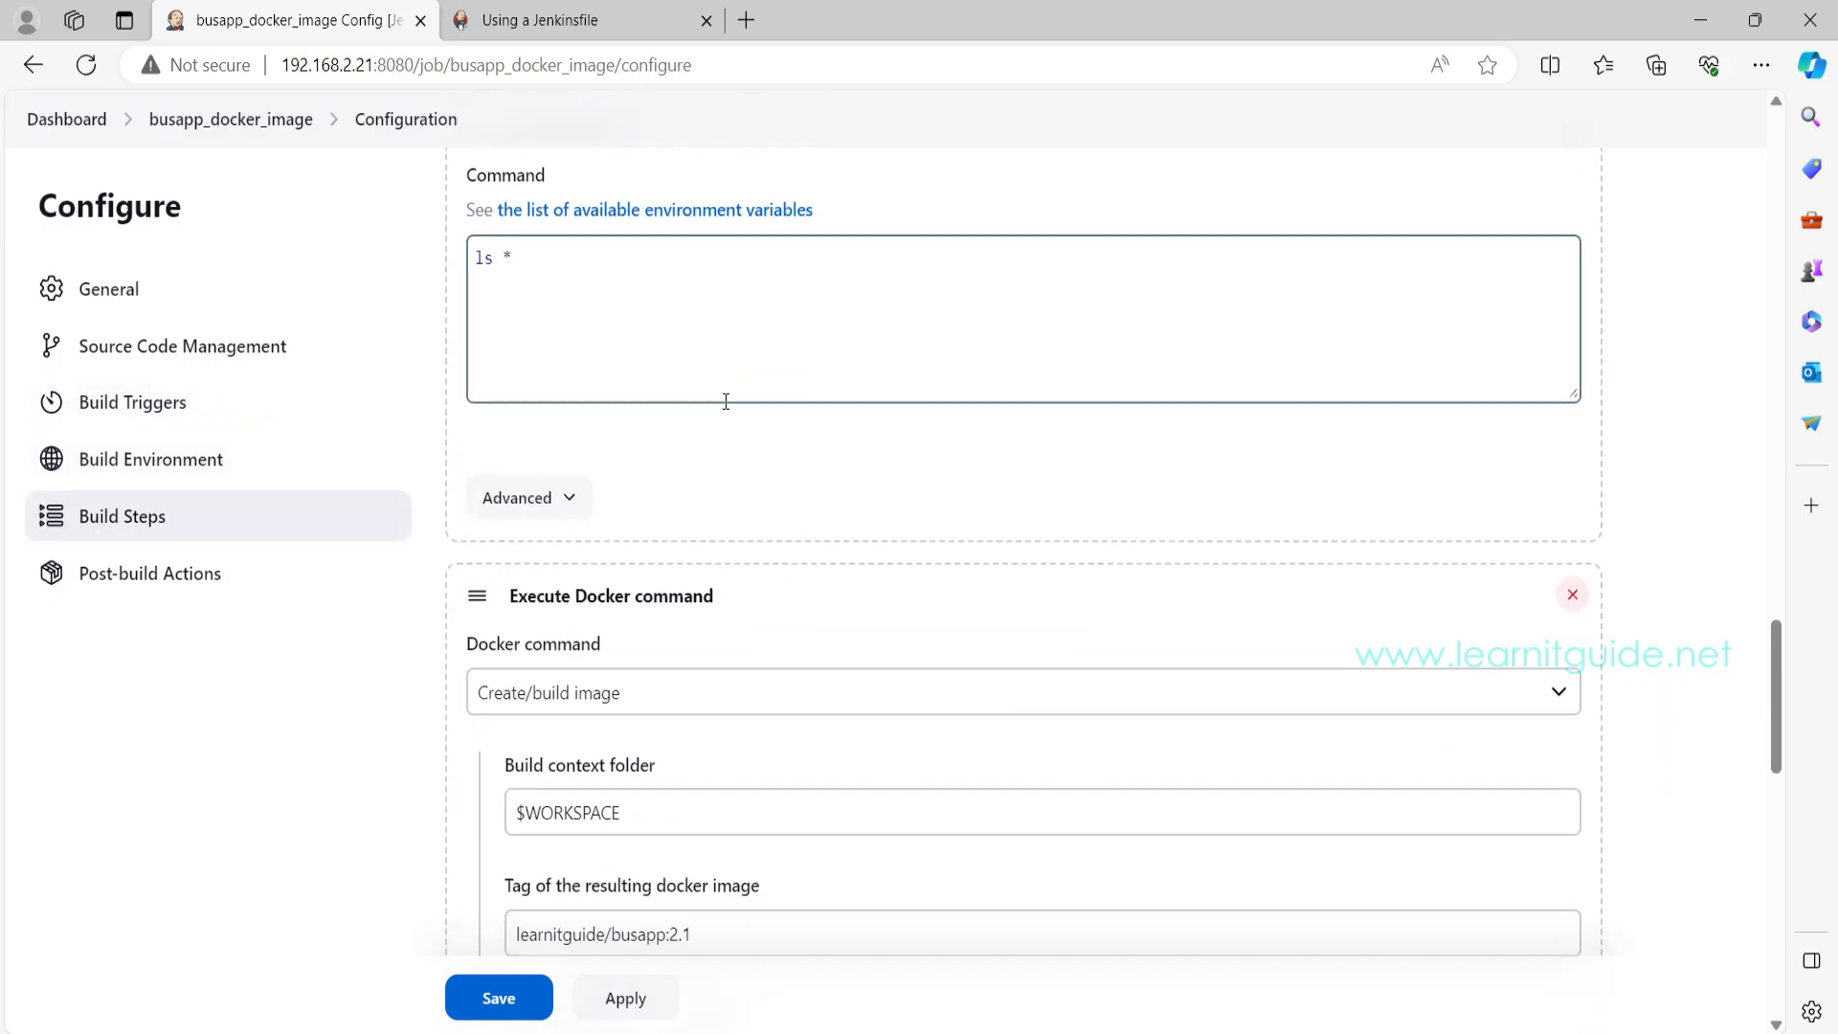
{"action": "scroll", "coordinate": [726, 402], "scroll_direction": "up", "scroll_amount": 1}
{"action": "left_click_drag", "start_coordinate": [476, 400], "coordinate": [570, 429]}
{"action": "scroll", "coordinate": [570, 429], "scroll_direction": "down", "scroll_amount": 3}
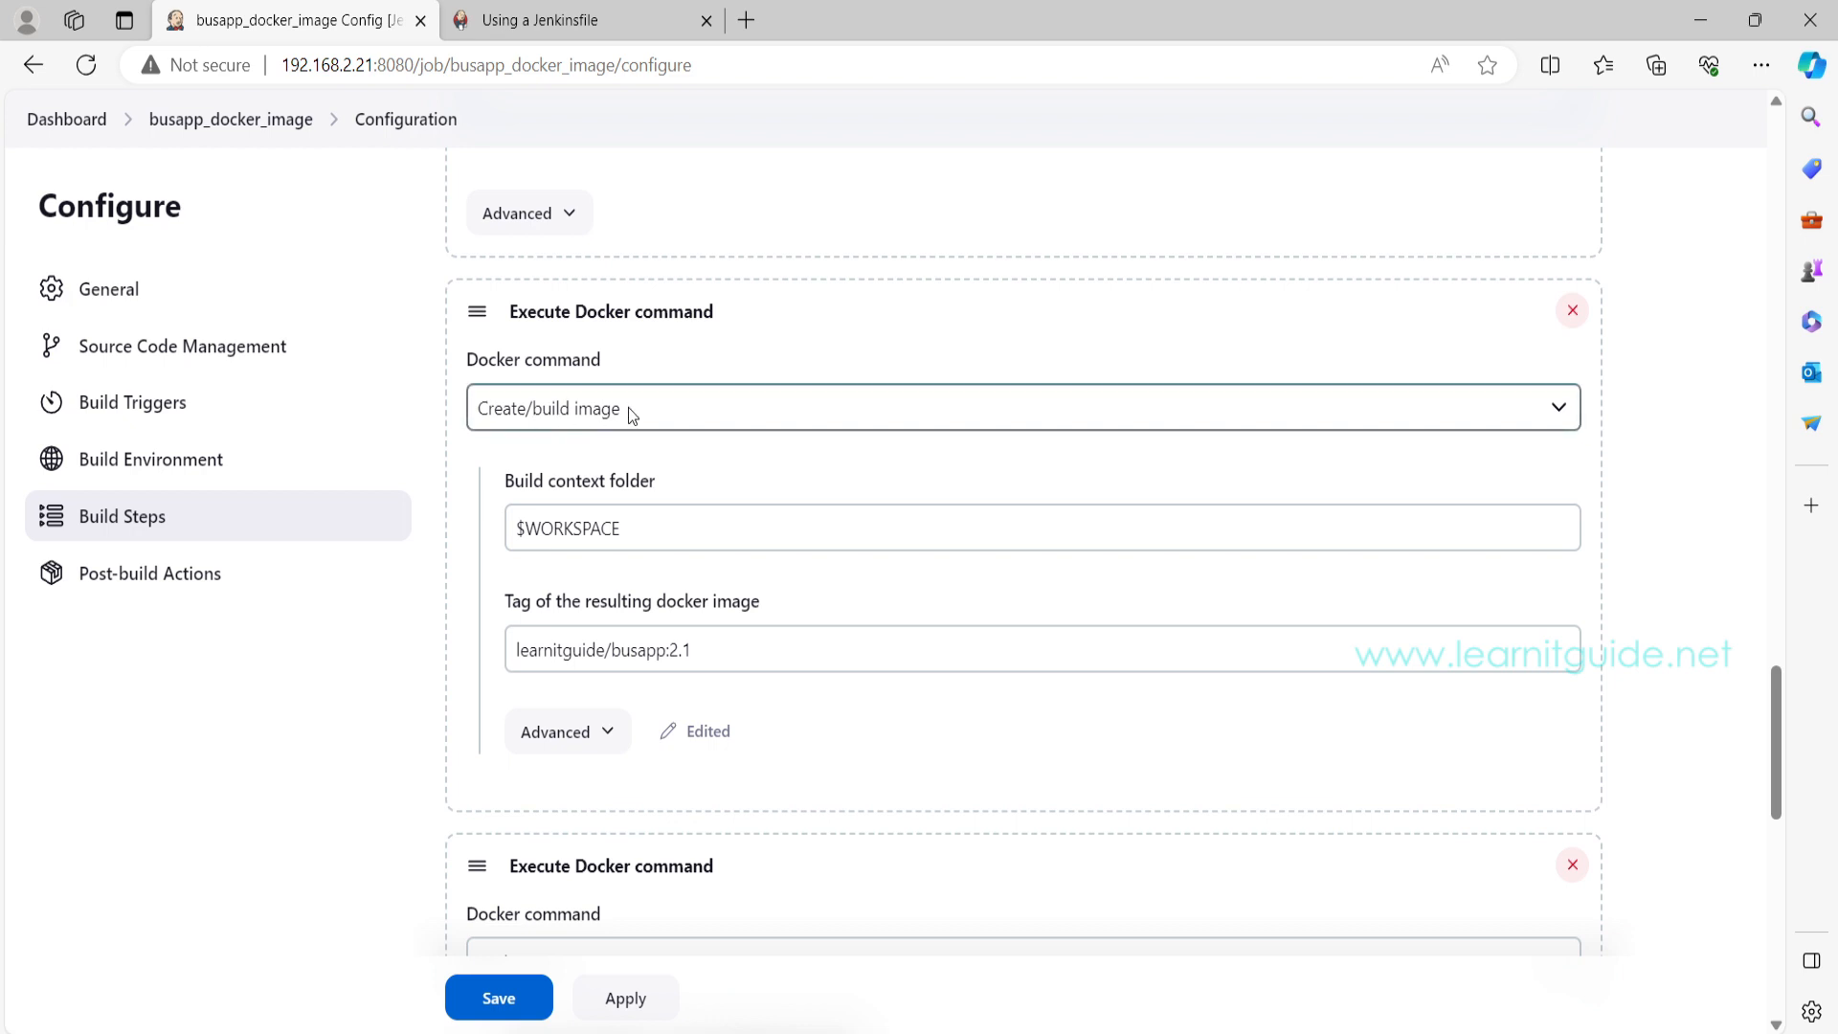
{"action": "scroll", "coordinate": [628, 406], "scroll_direction": "down", "scroll_amount": 2}
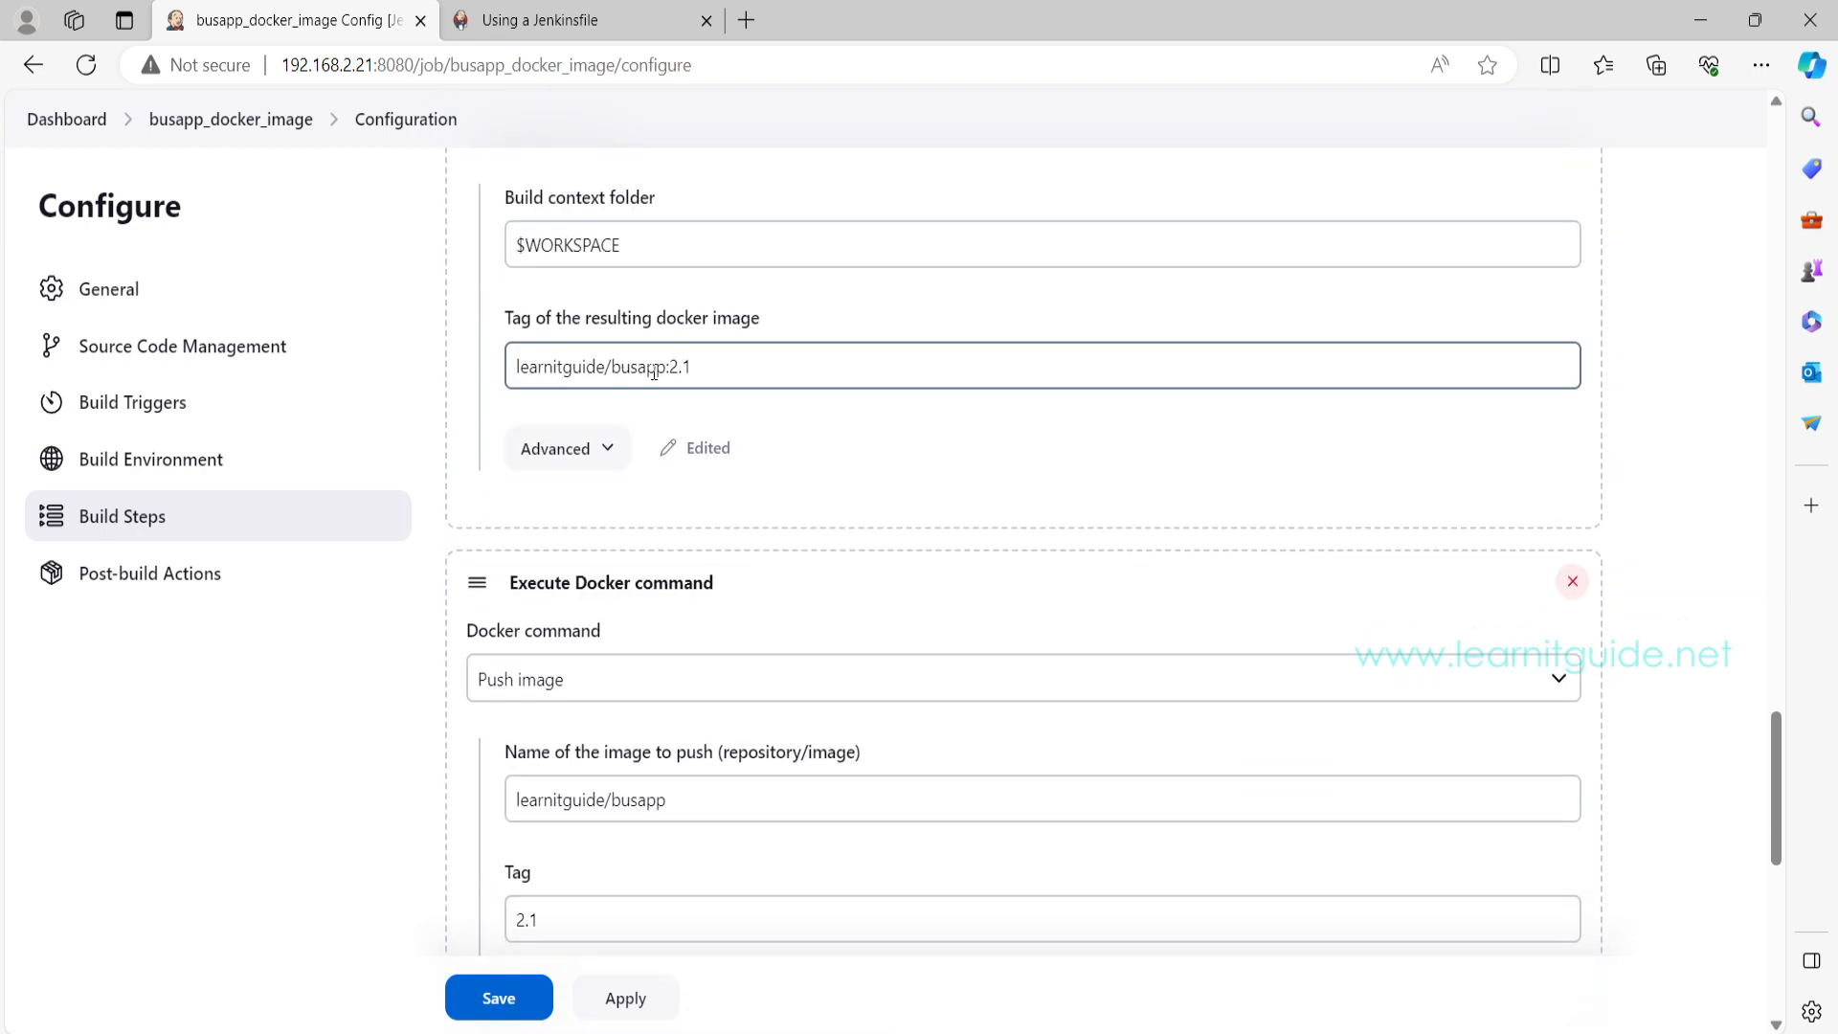
{"action": "left_click_drag", "start_coordinate": [671, 368], "coordinate": [706, 373]}
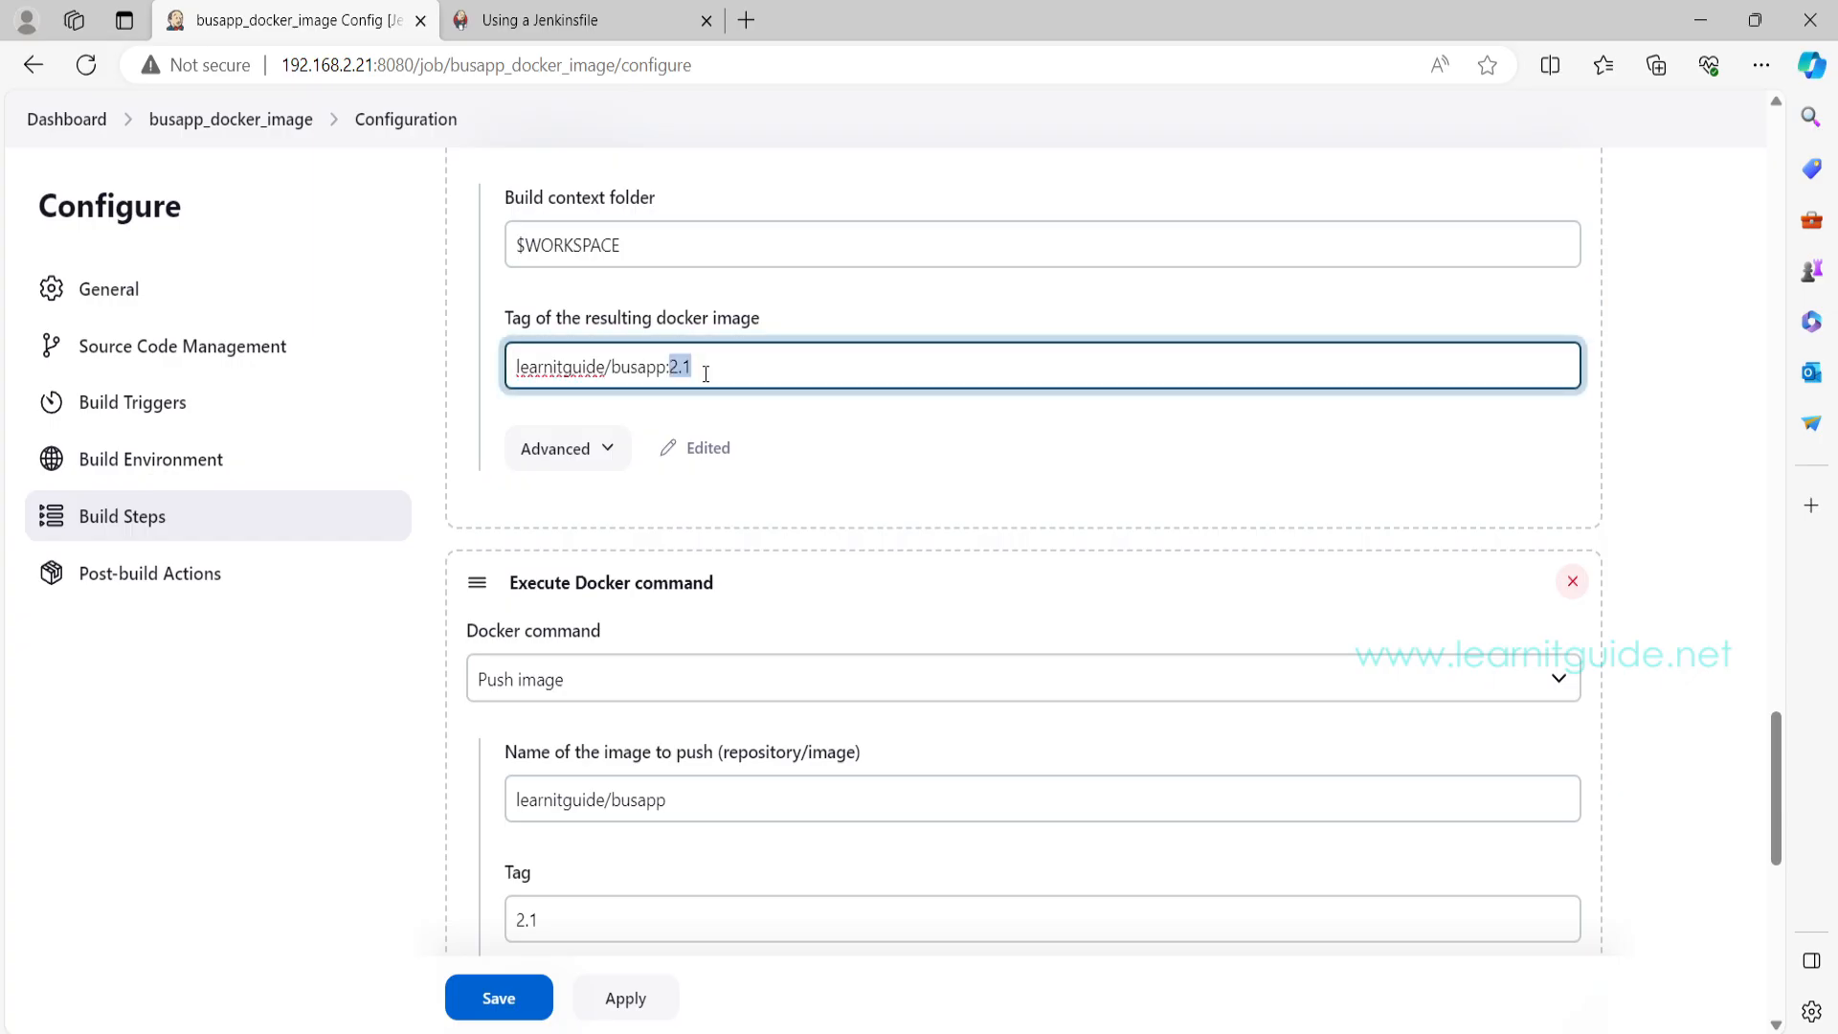
{"action": "scroll", "coordinate": [705, 373], "scroll_direction": "down", "scroll_amount": 3}
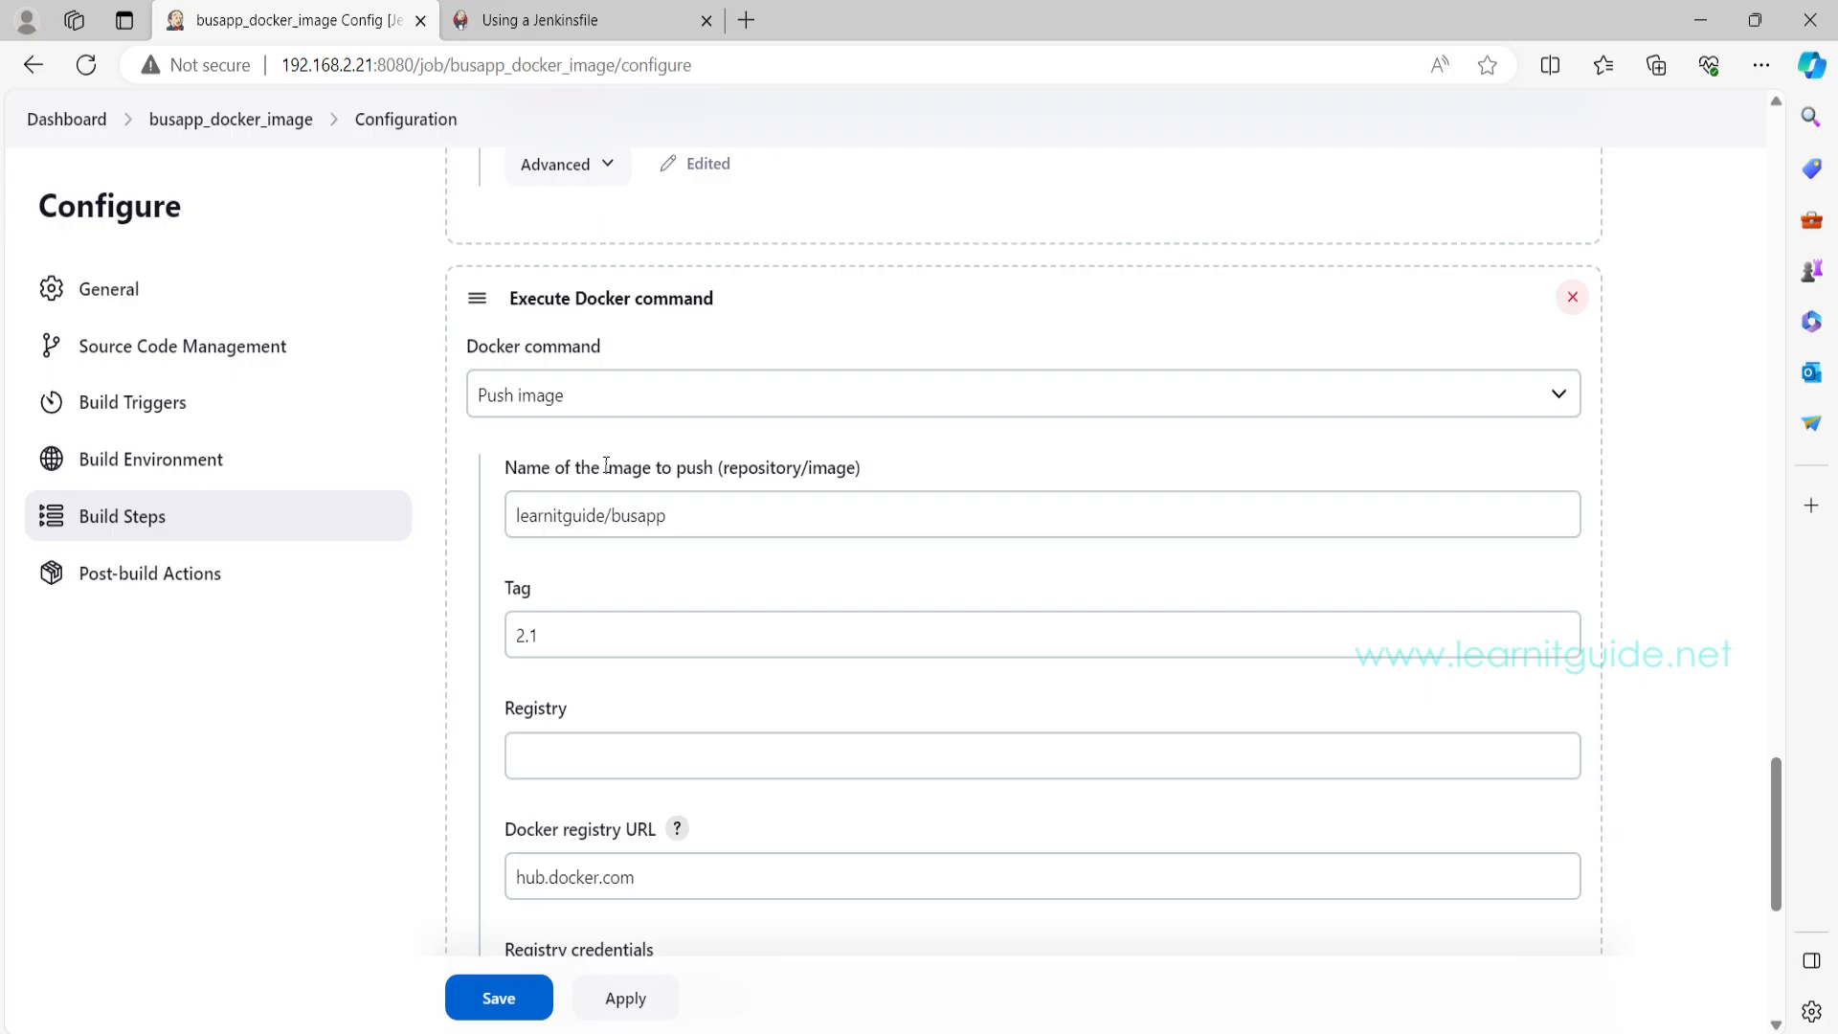
{"action": "left_click_drag", "start_coordinate": [565, 634], "coordinate": [514, 634]}
{"action": "scroll", "coordinate": [716, 367], "scroll_direction": "up", "scroll_amount": 3}
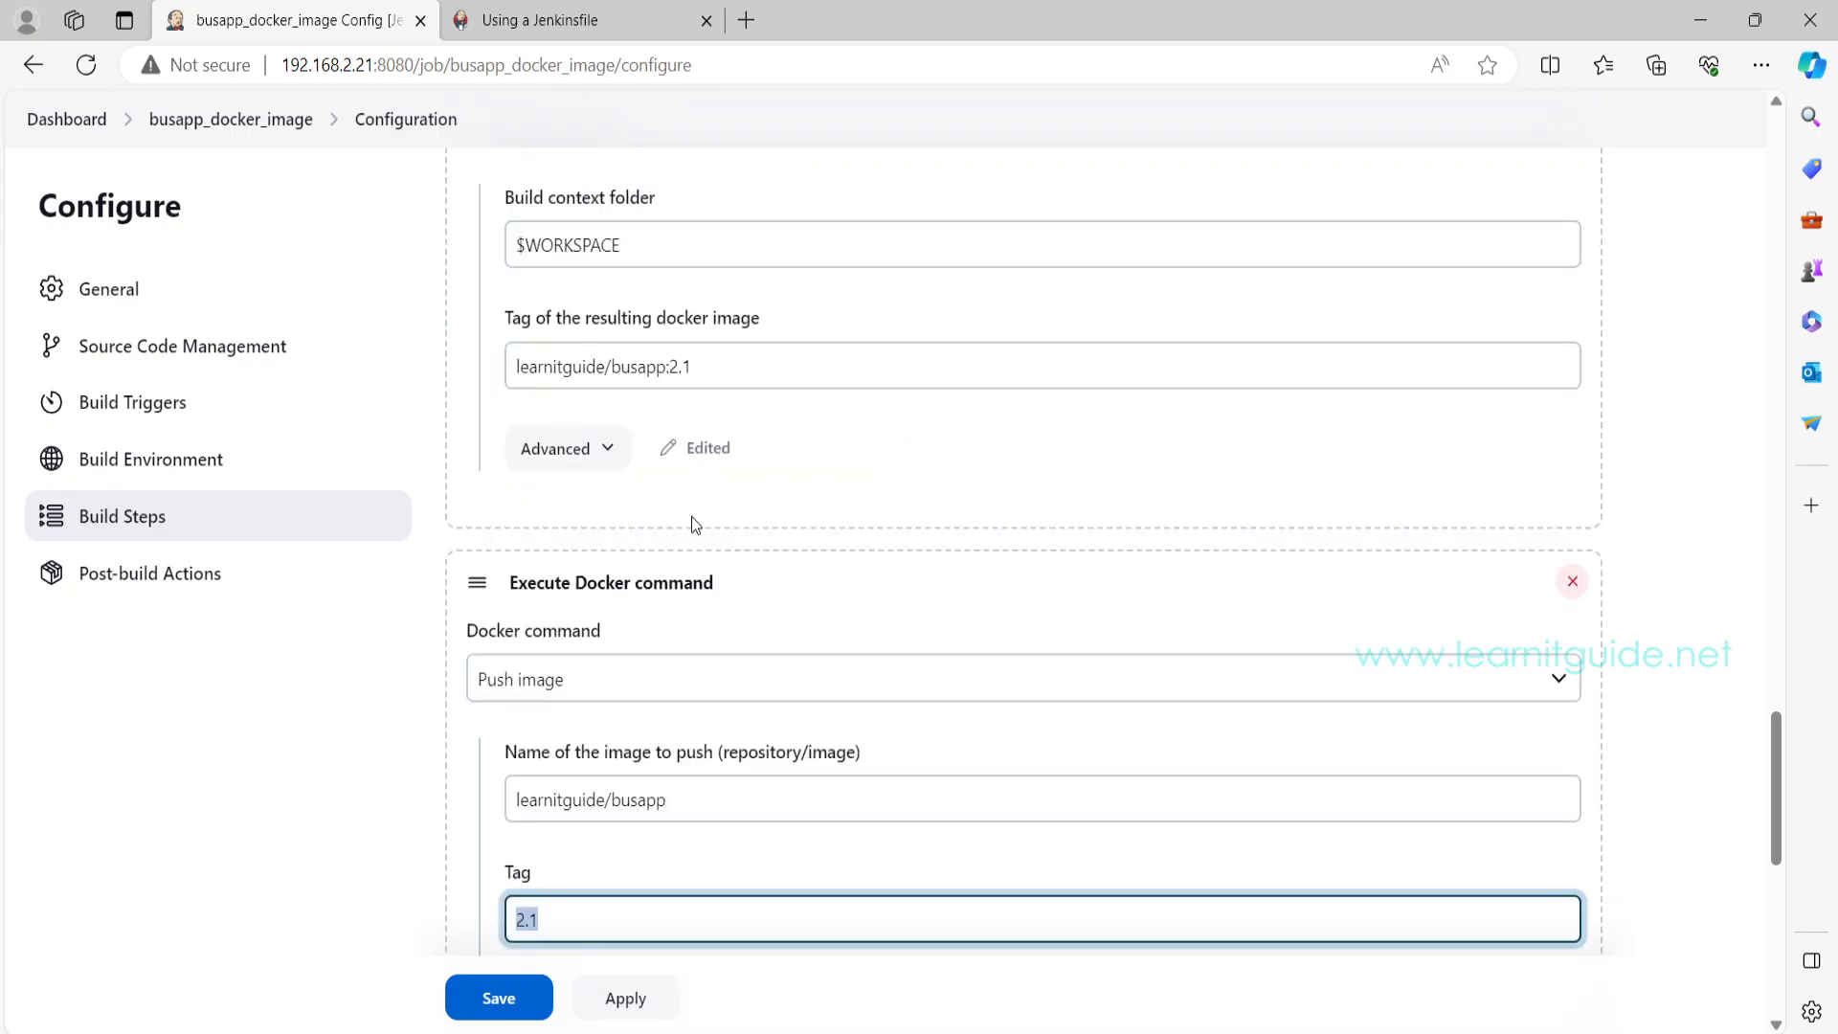
{"action": "left_click_drag", "start_coordinate": [702, 369], "coordinate": [669, 369]}
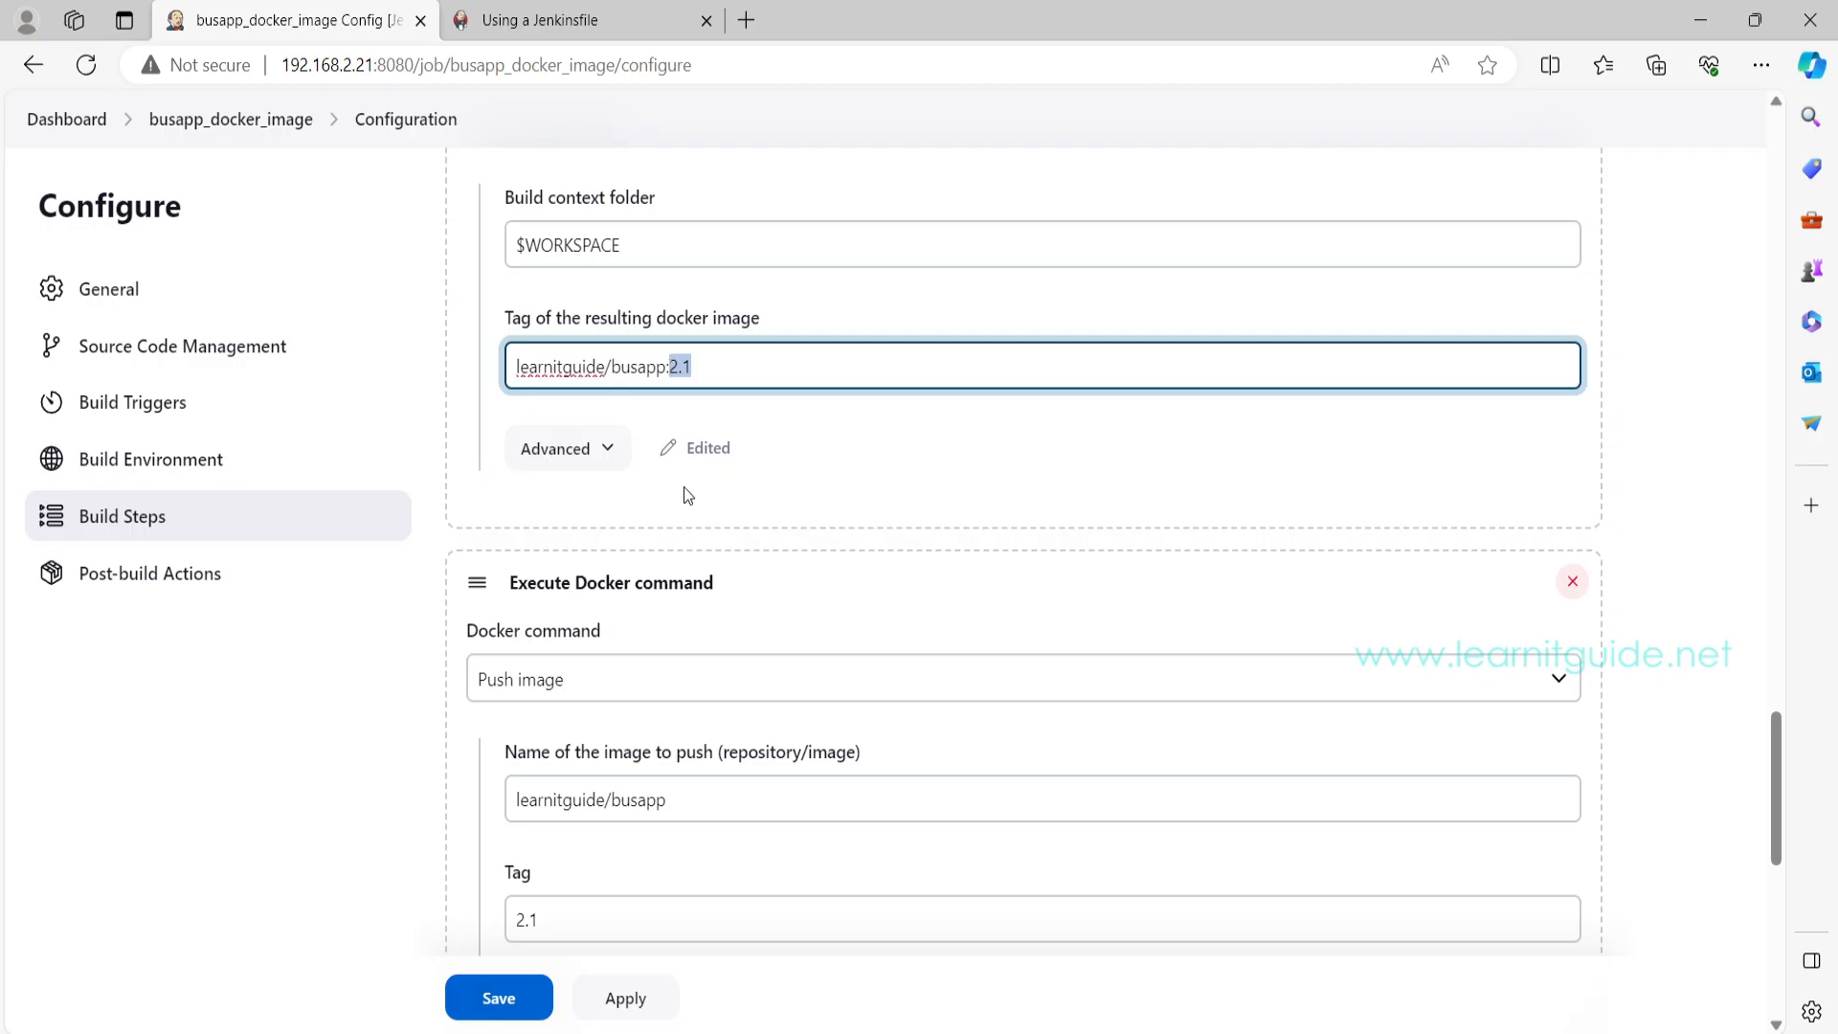
Step: Make the busapp_docker_image project parameterized and add a choice parameter named docker_version
{"action": "scroll", "coordinate": [684, 486], "scroll_direction": "up", "scroll_amount": 6}
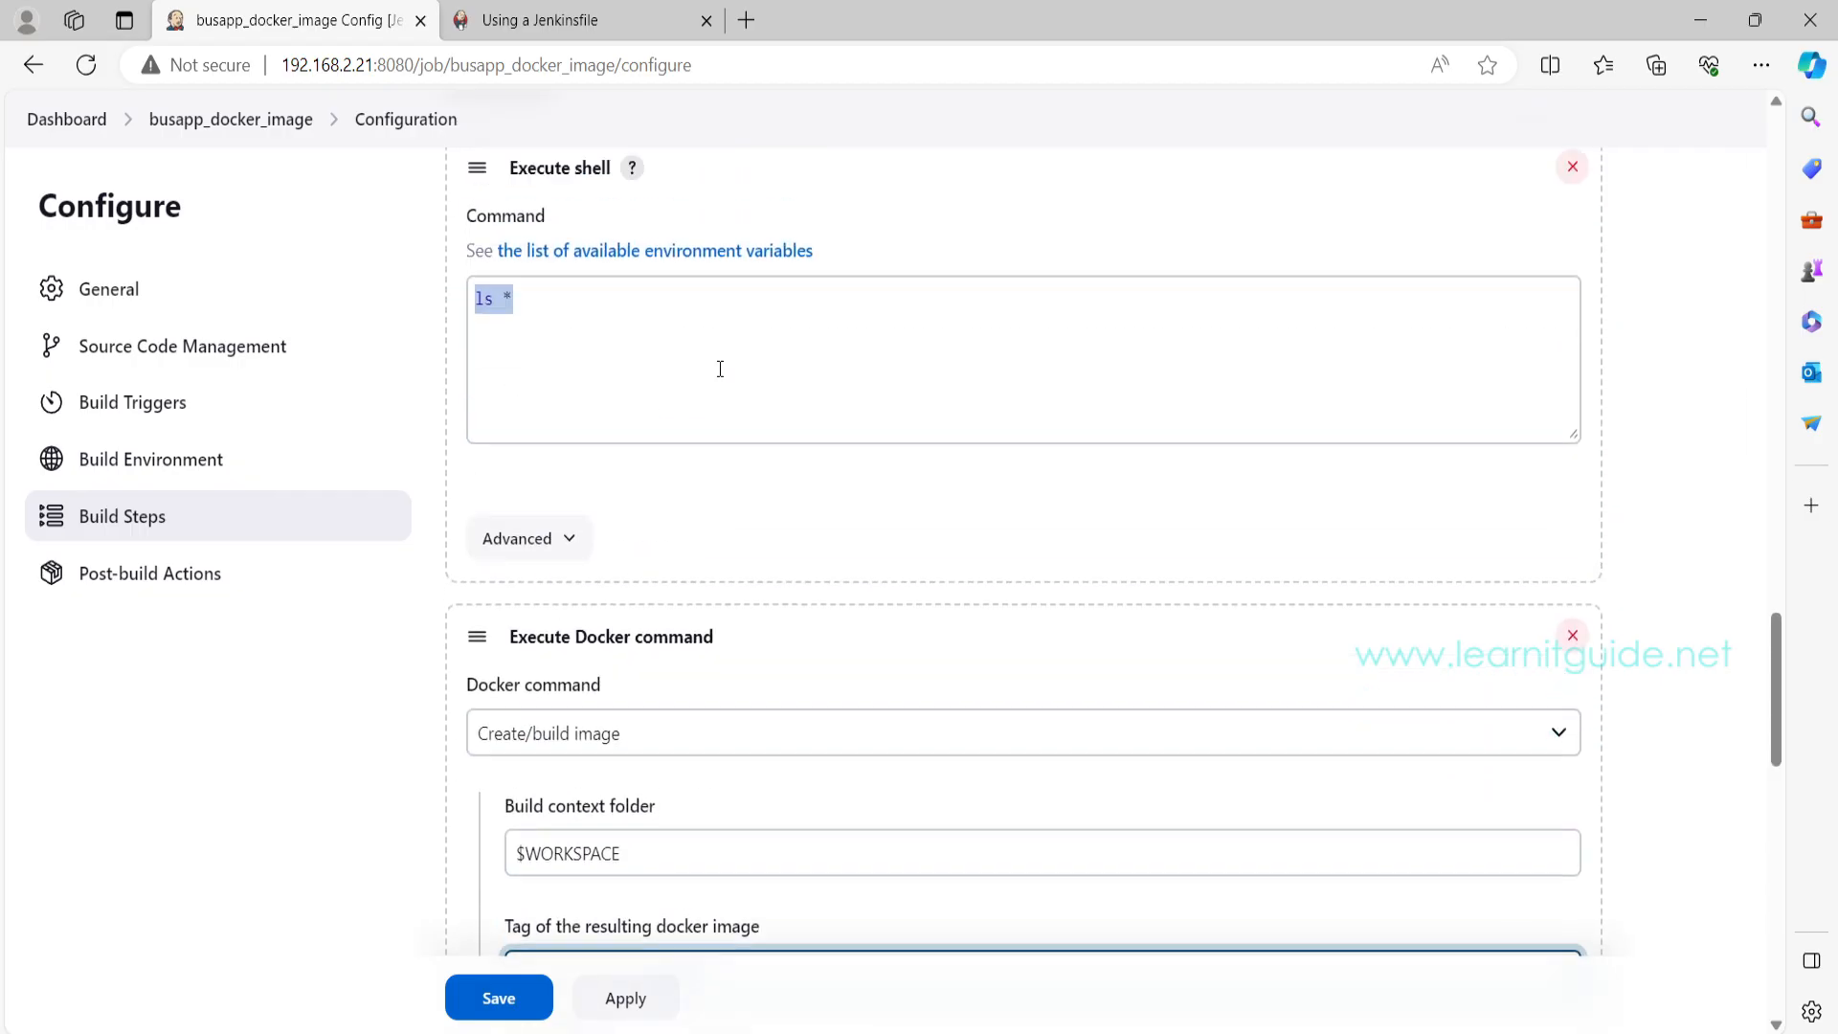
{"action": "scroll", "coordinate": [721, 375], "scroll_direction": "up", "scroll_amount": 10}
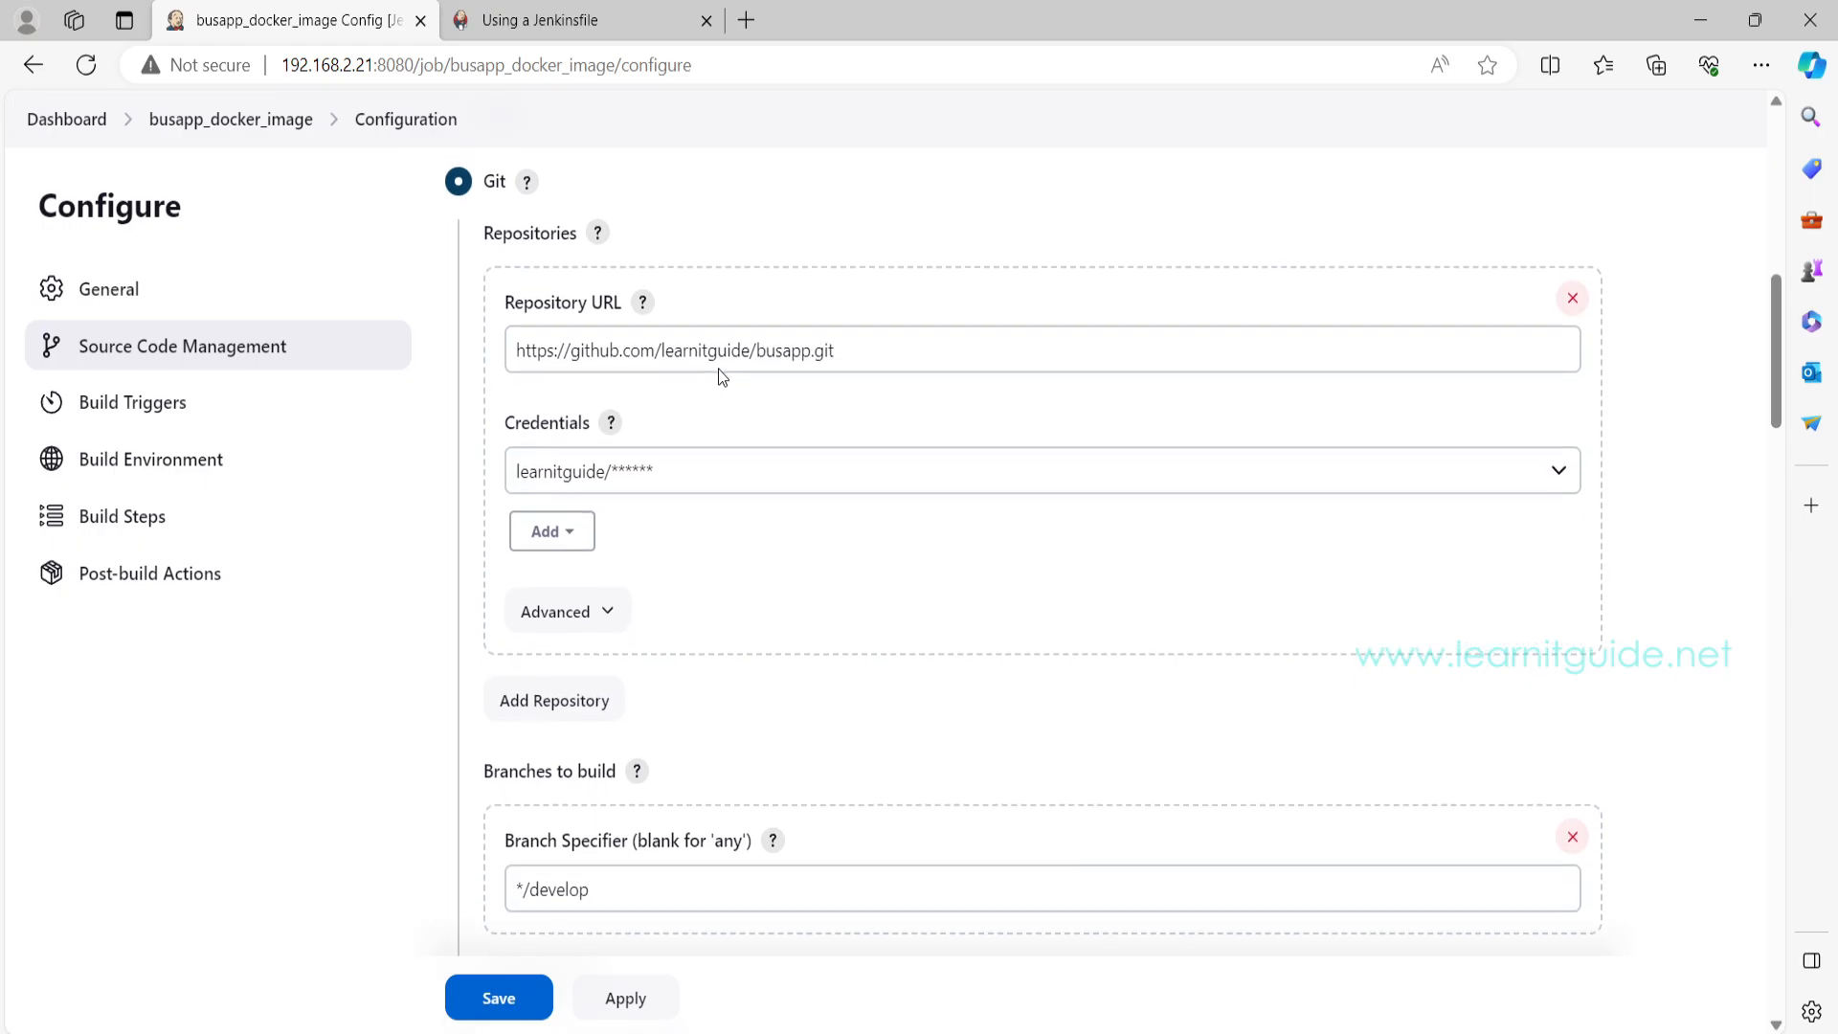
{"action": "scroll", "coordinate": [721, 376], "scroll_direction": "up", "scroll_amount": 1}
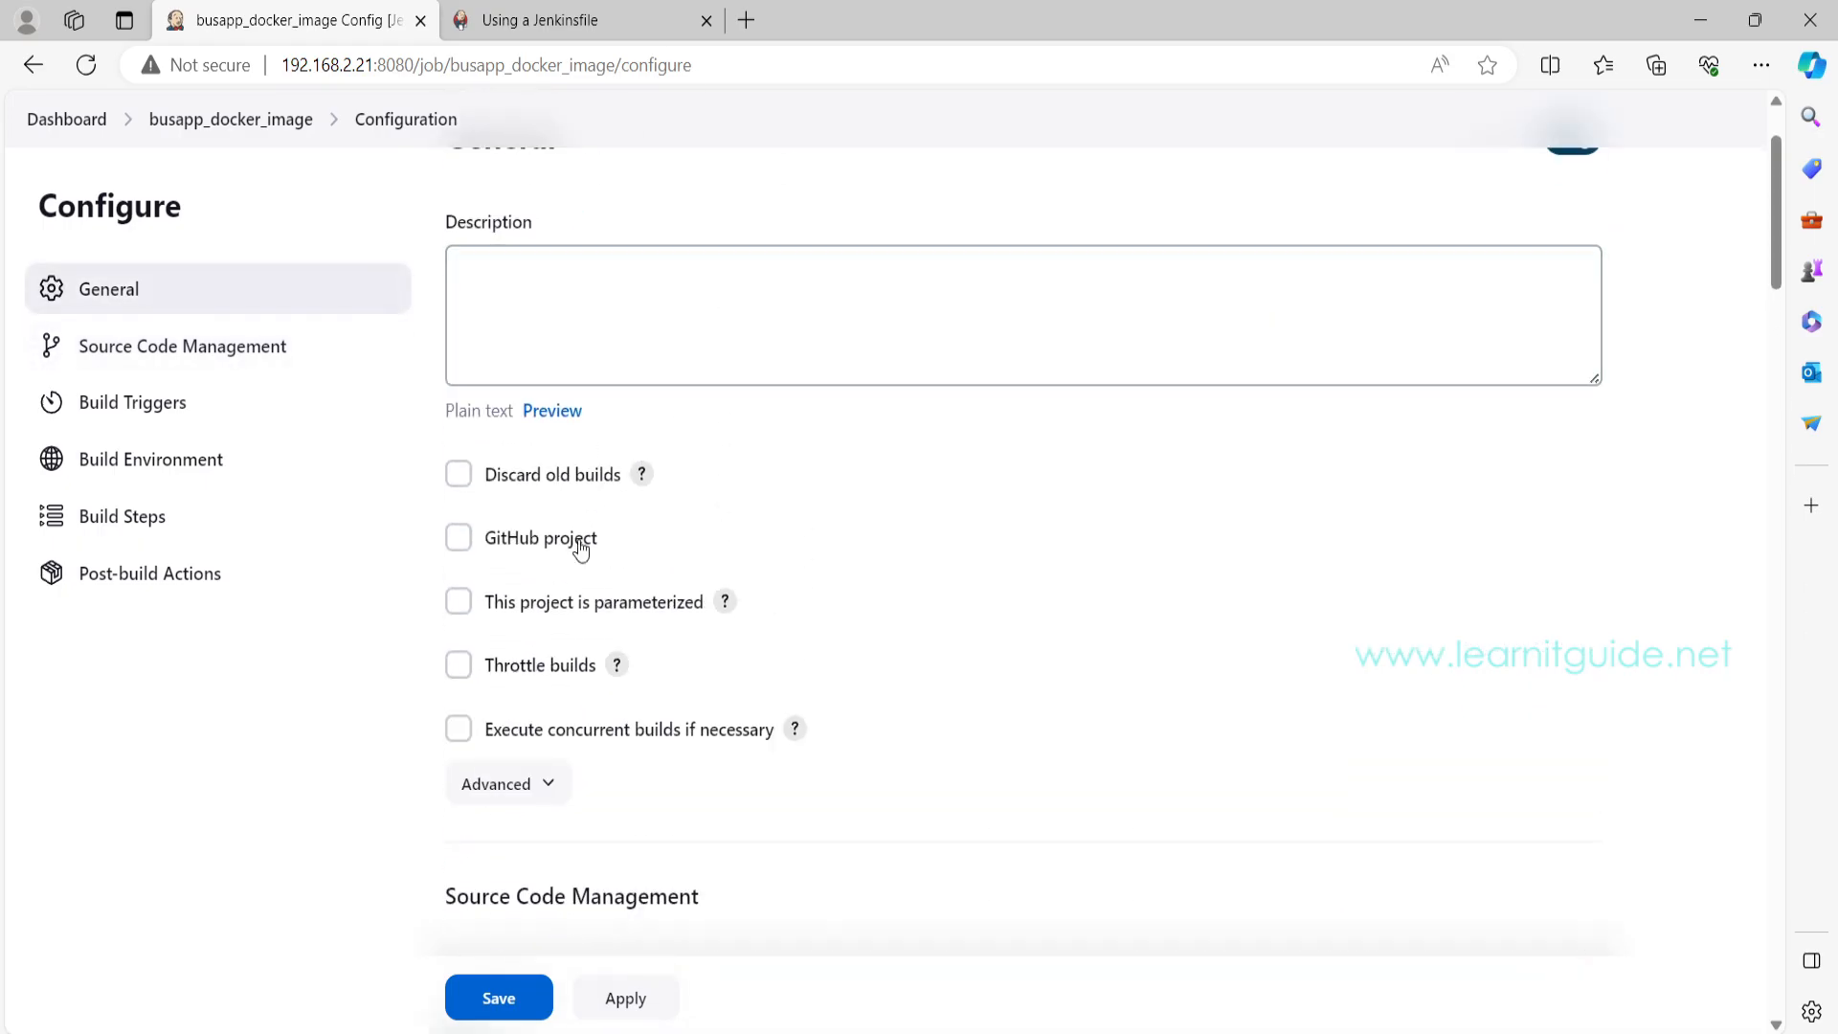
{"action": "left_click", "coordinate": [458, 602]}
{"action": "left_click", "coordinate": [603, 654]}
{"action": "scroll", "coordinate": [831, 626], "scroll_direction": "down", "scroll_amount": 3}
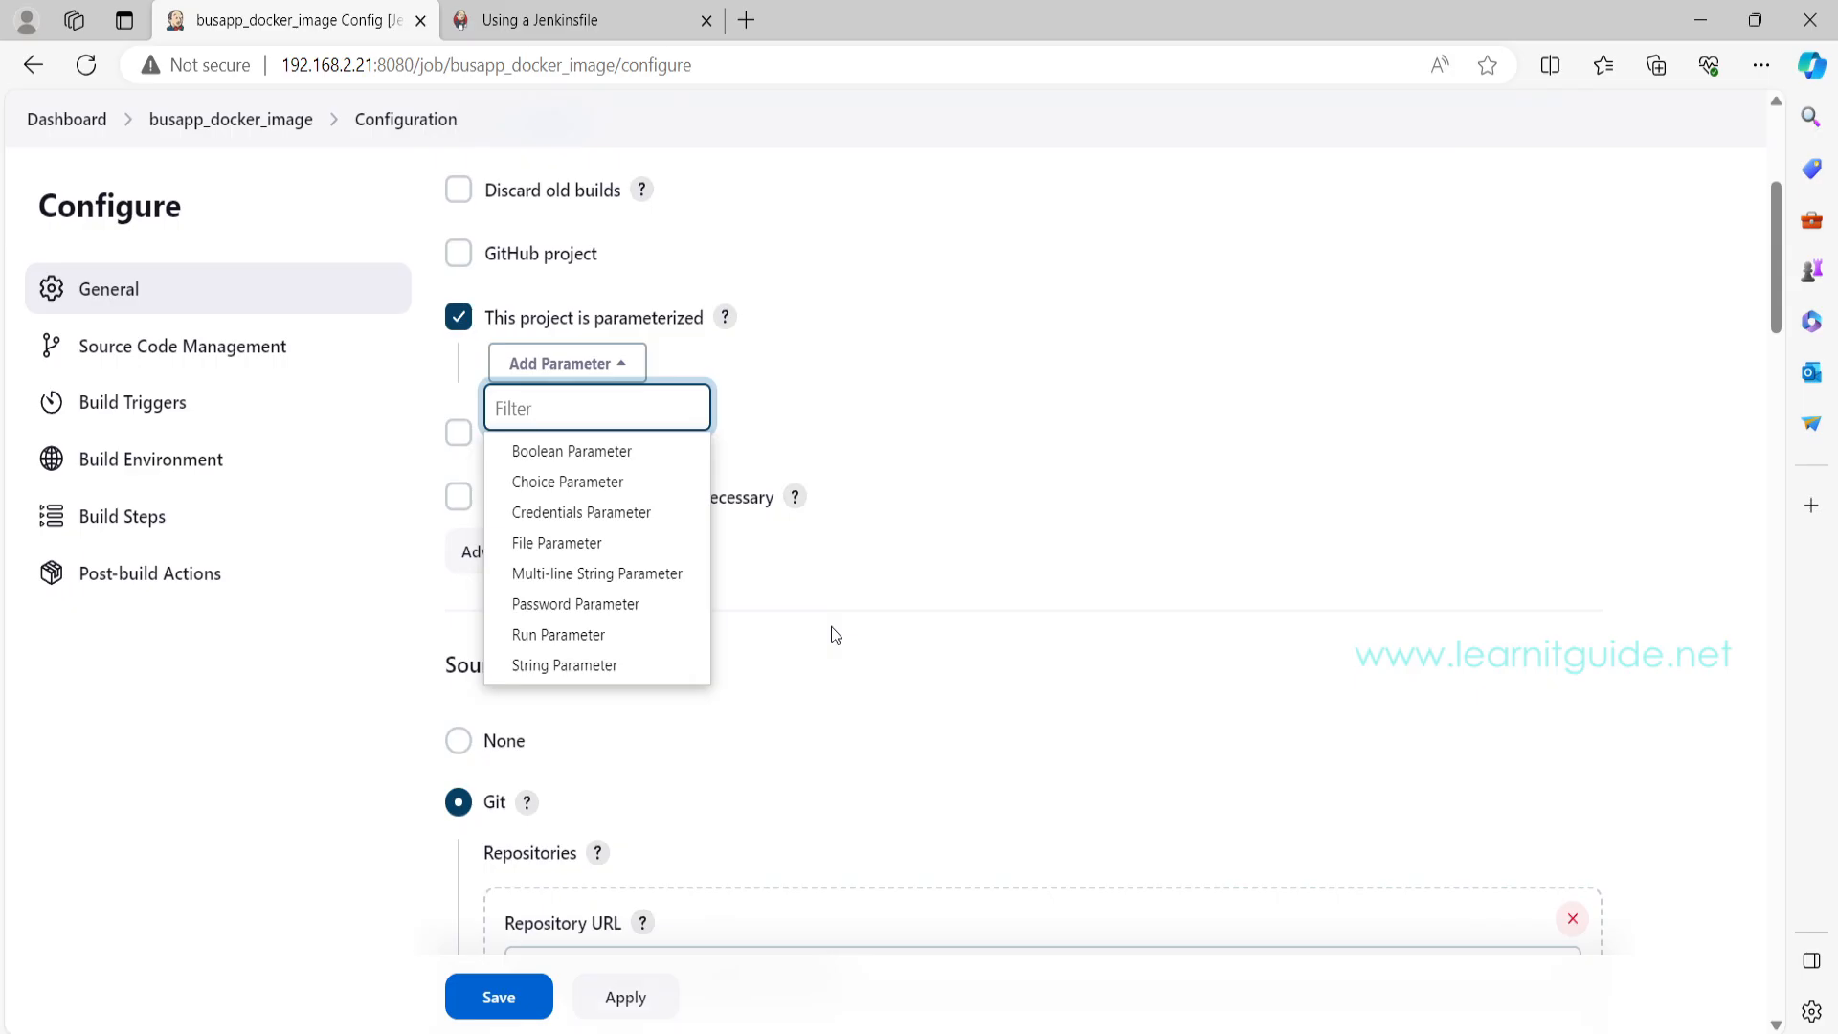
{"action": "left_click", "coordinate": [566, 482]}
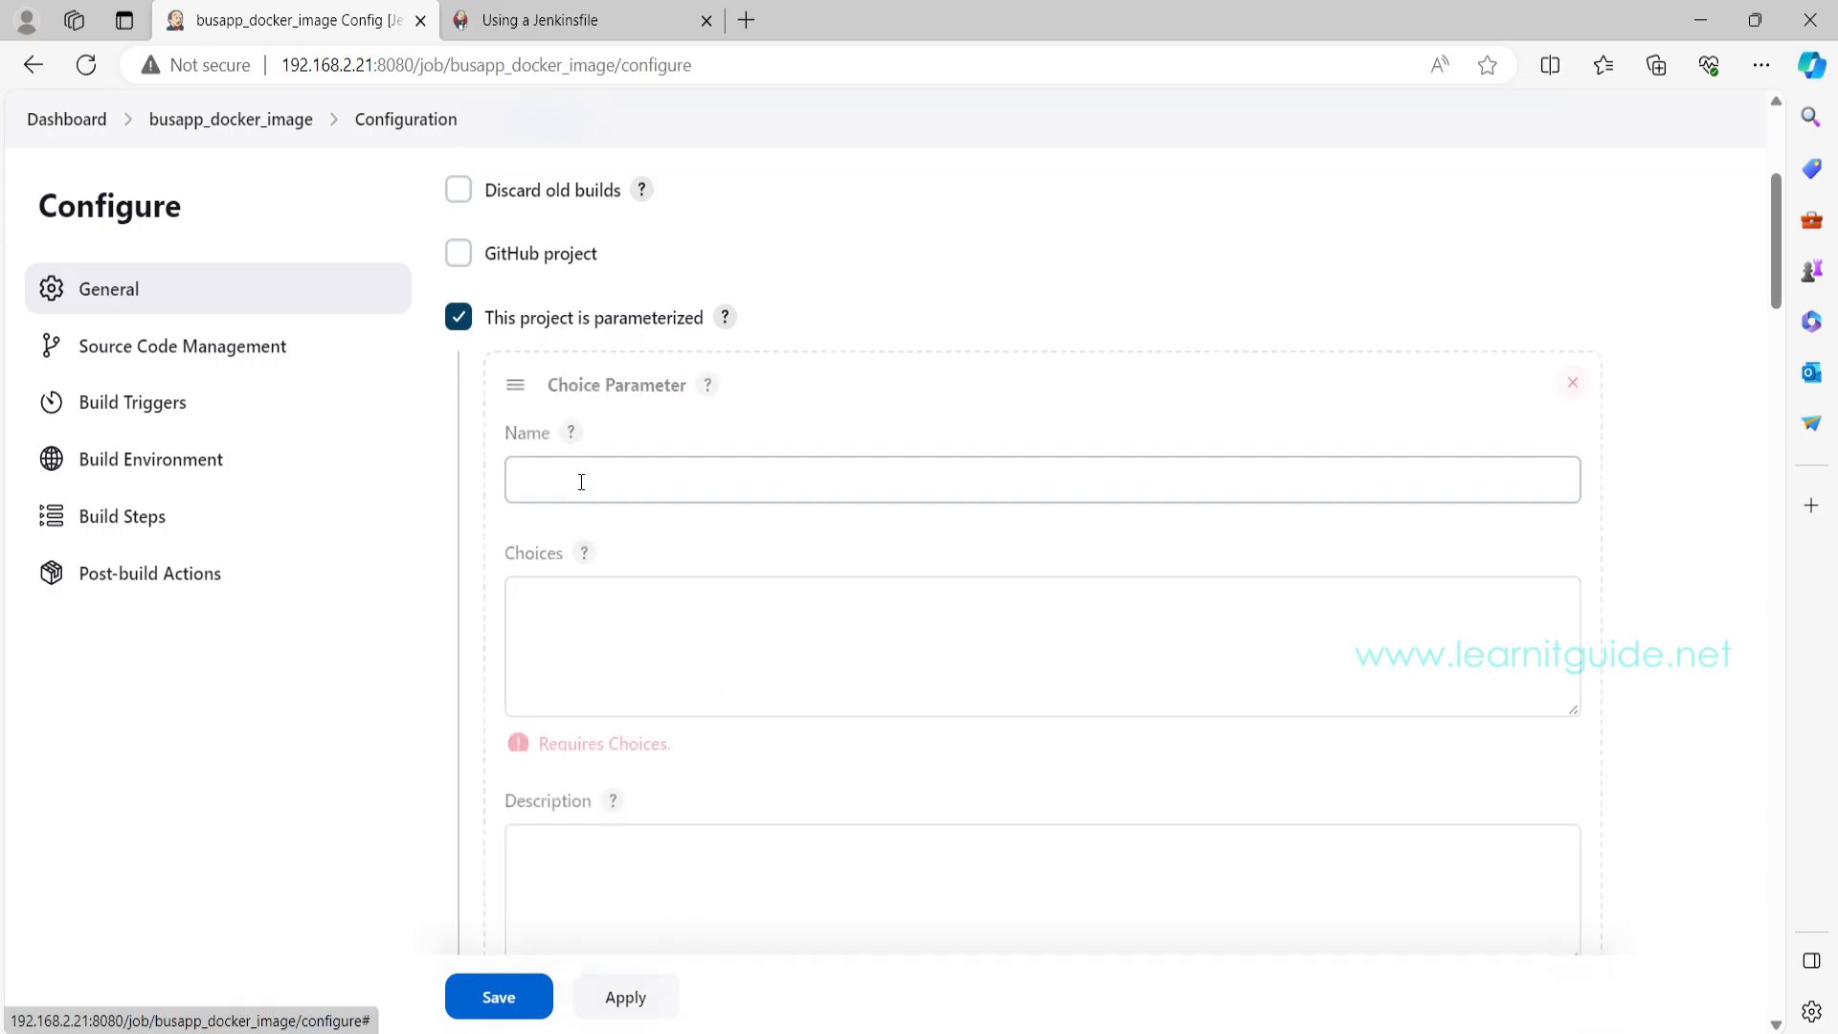
{"action": "left_click", "coordinate": [579, 480]}
{"action": "type", "text": "docker_version"}
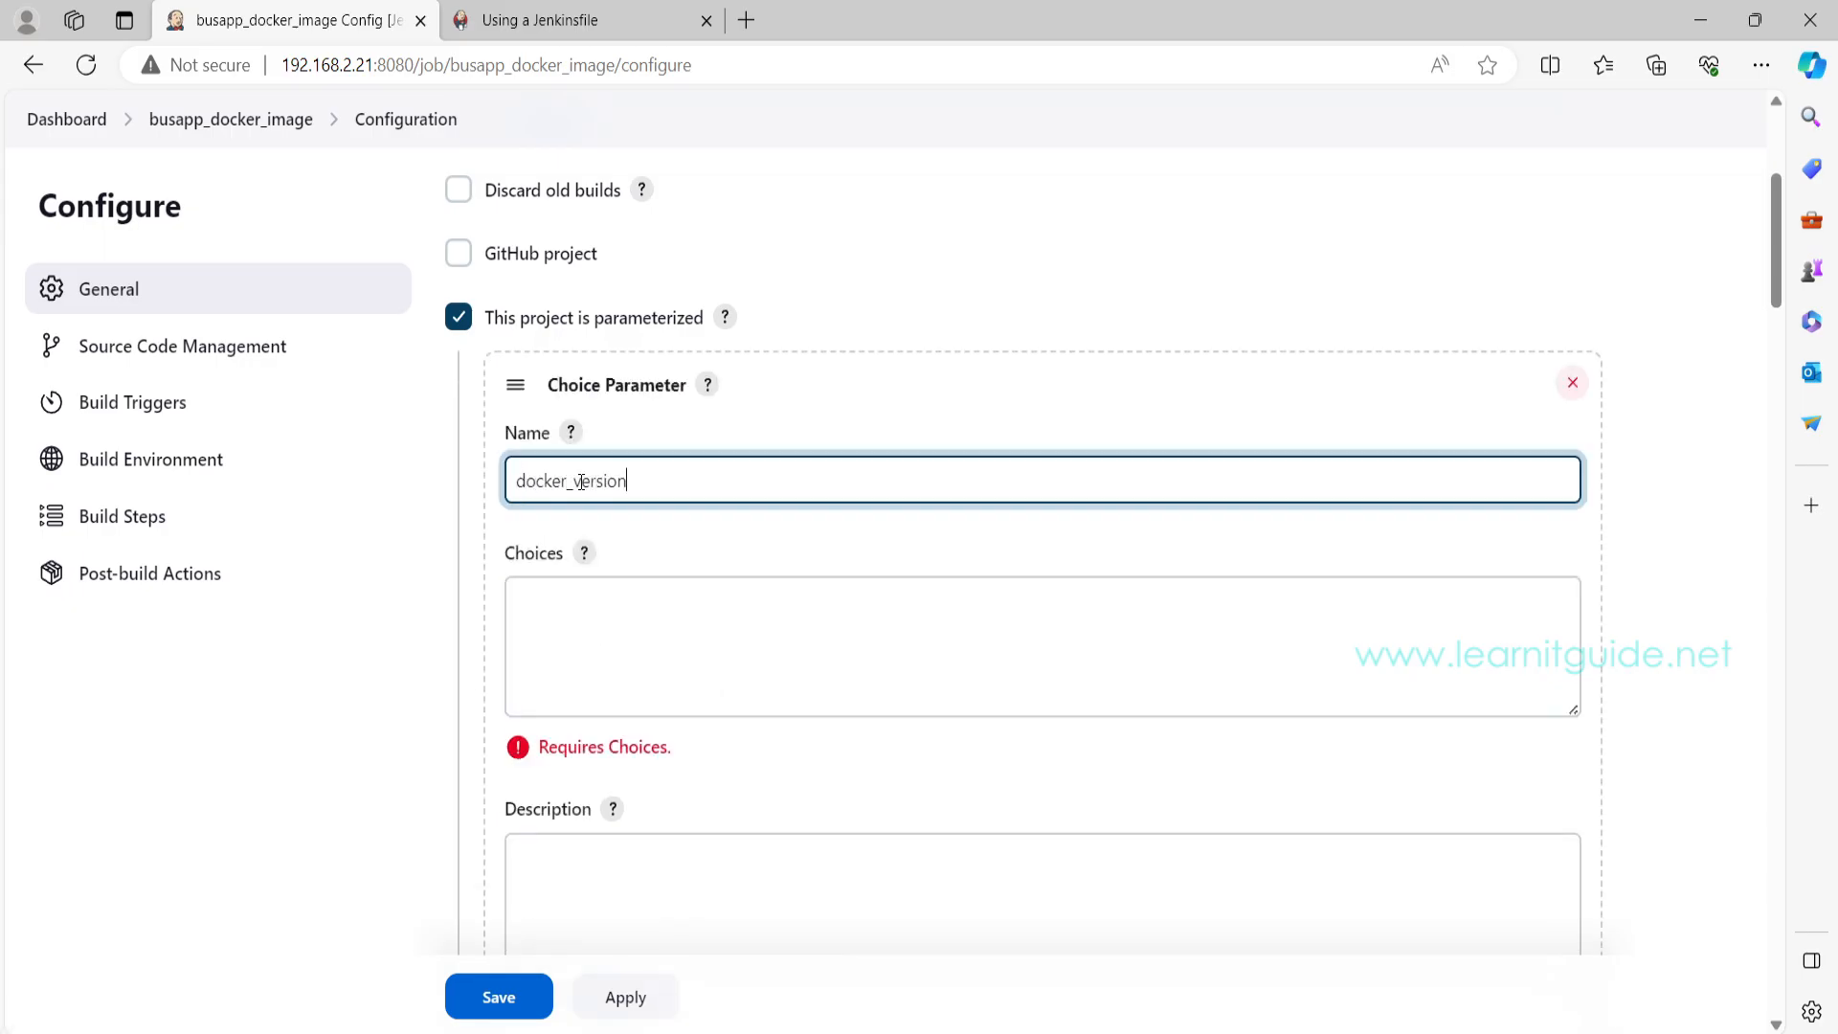
{"action": "key", "text": "ctrl+a"}
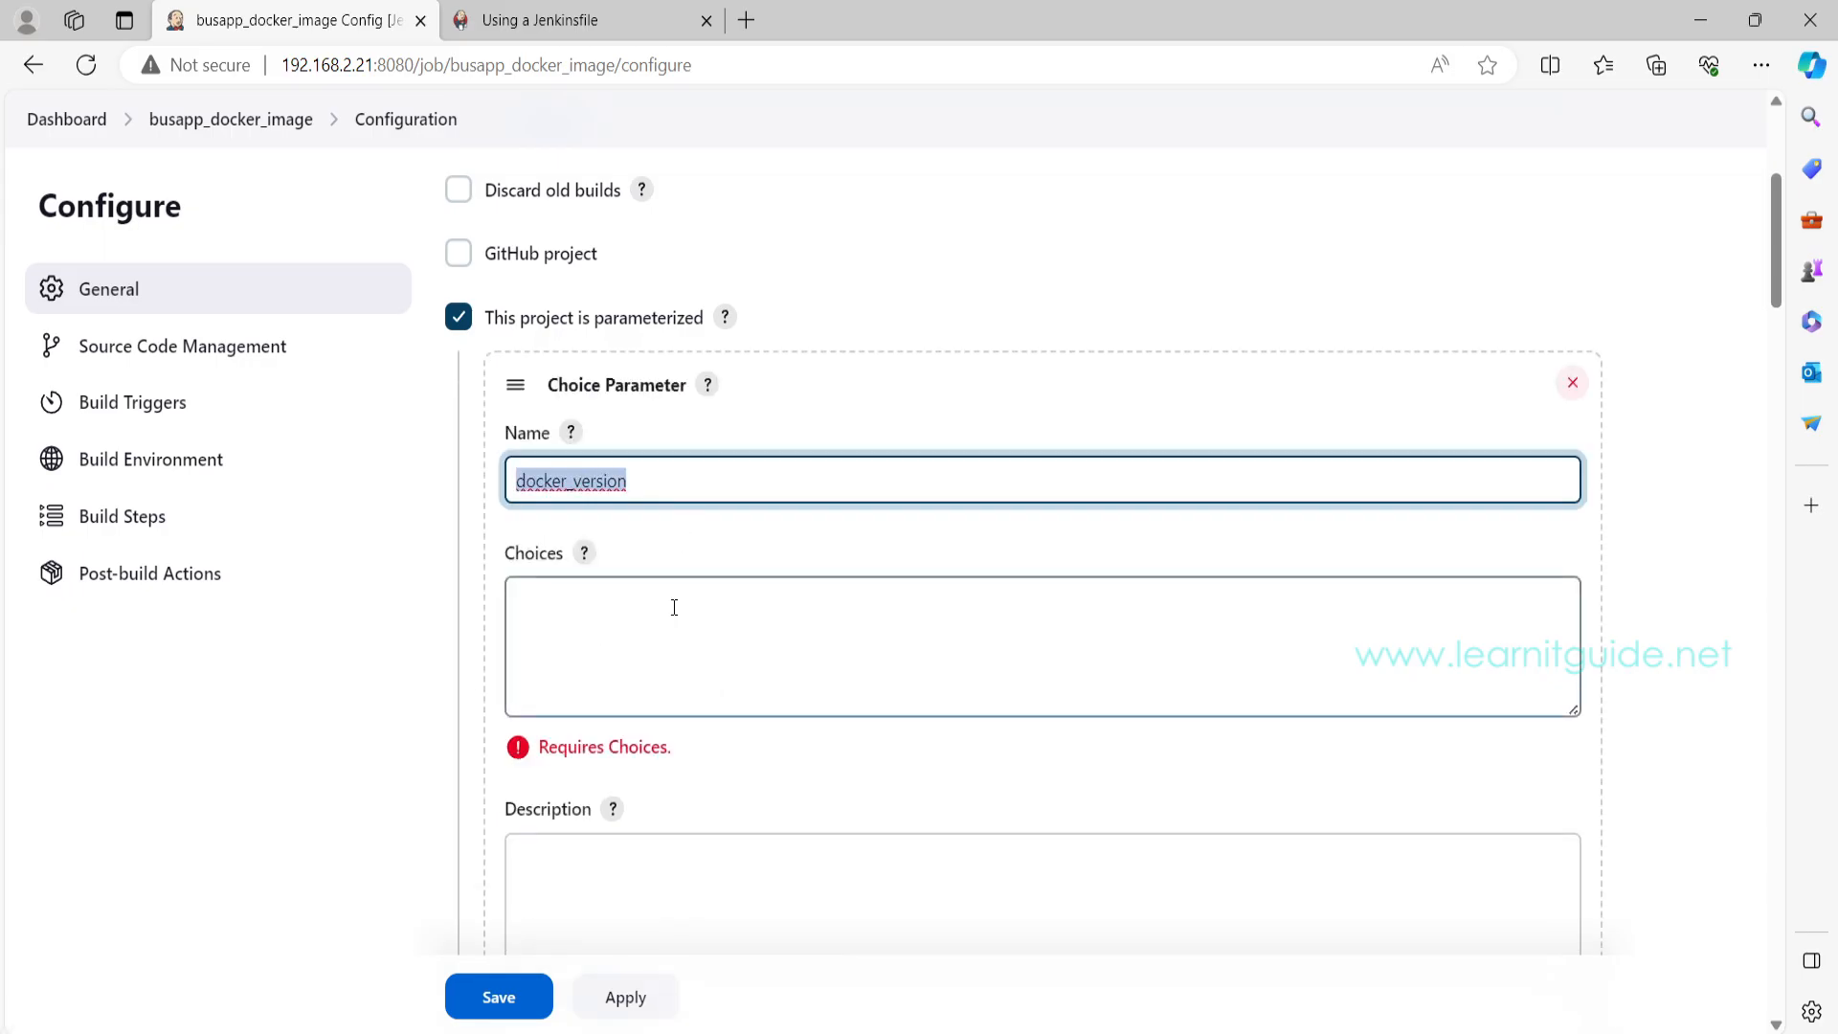
Step: Enter 3.1, 3.2 and 3.3 on separate lines as the choices of the docker_version parameter
{"action": "left_click", "coordinate": [674, 607]}
{"action": "type", "text": "3.1"}
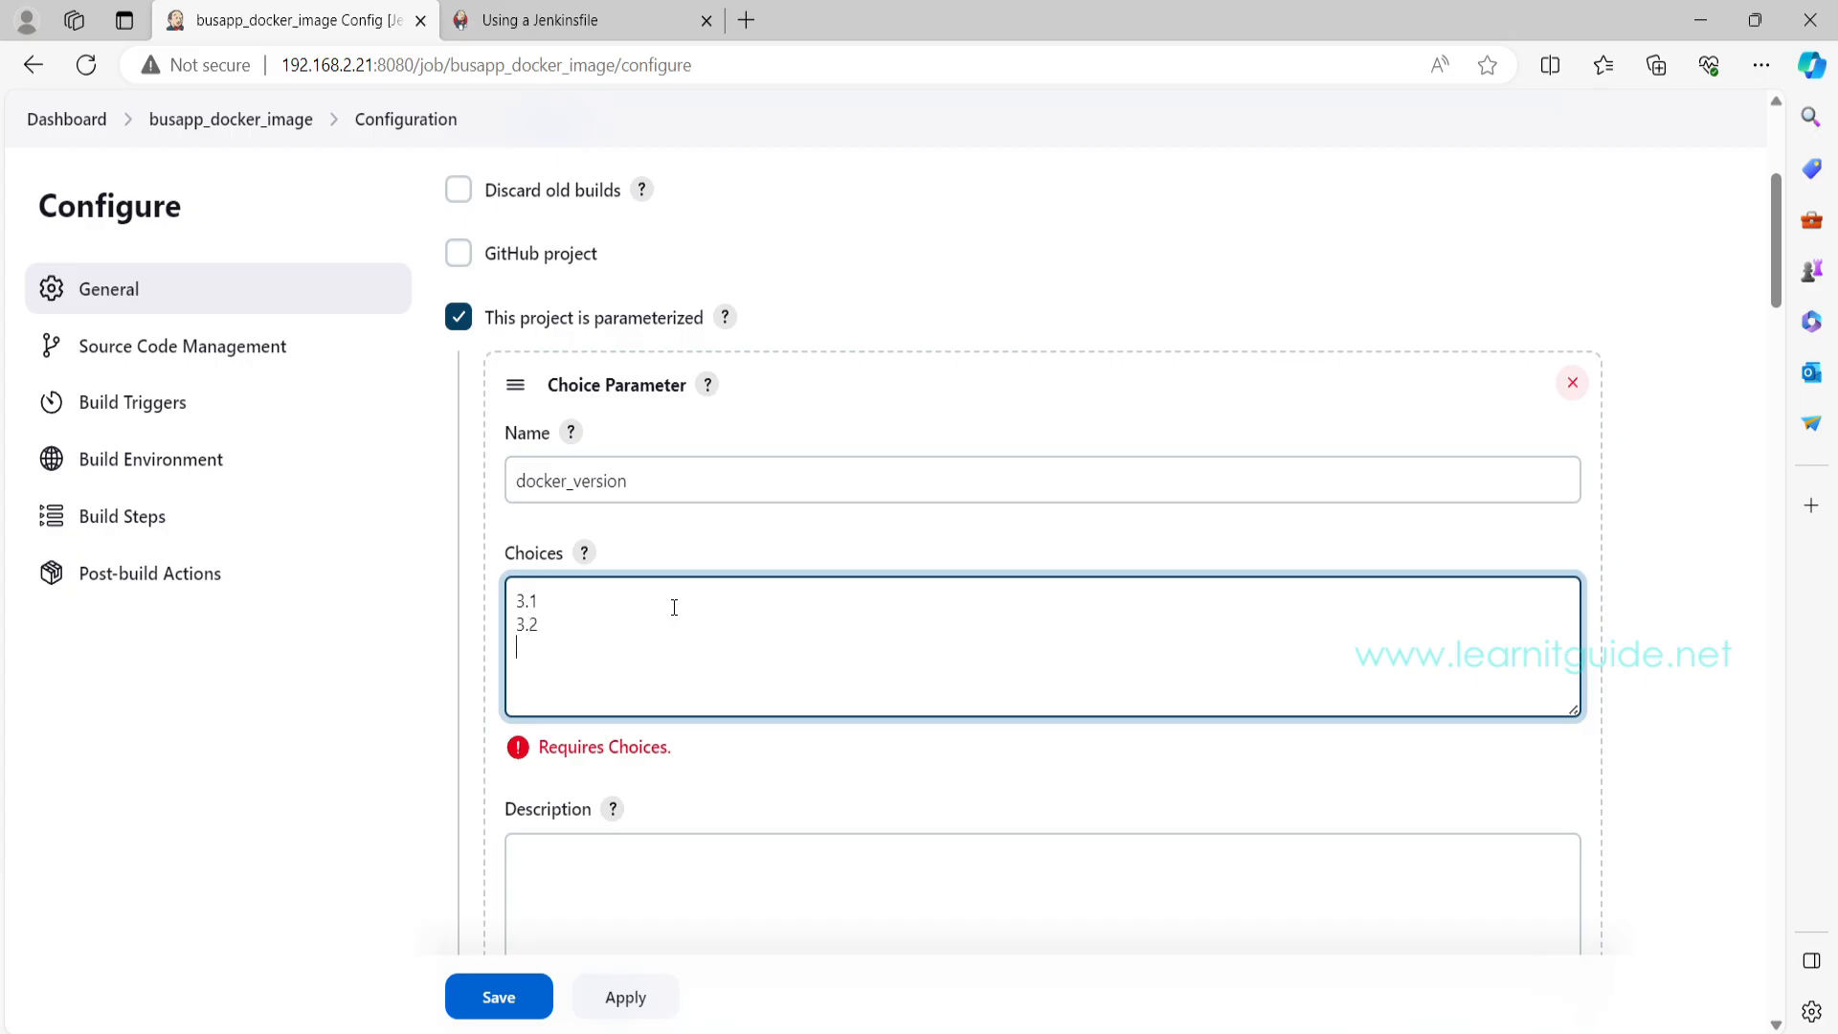
{"action": "scroll", "coordinate": [674, 607], "scroll_direction": "down", "scroll_amount": 3}
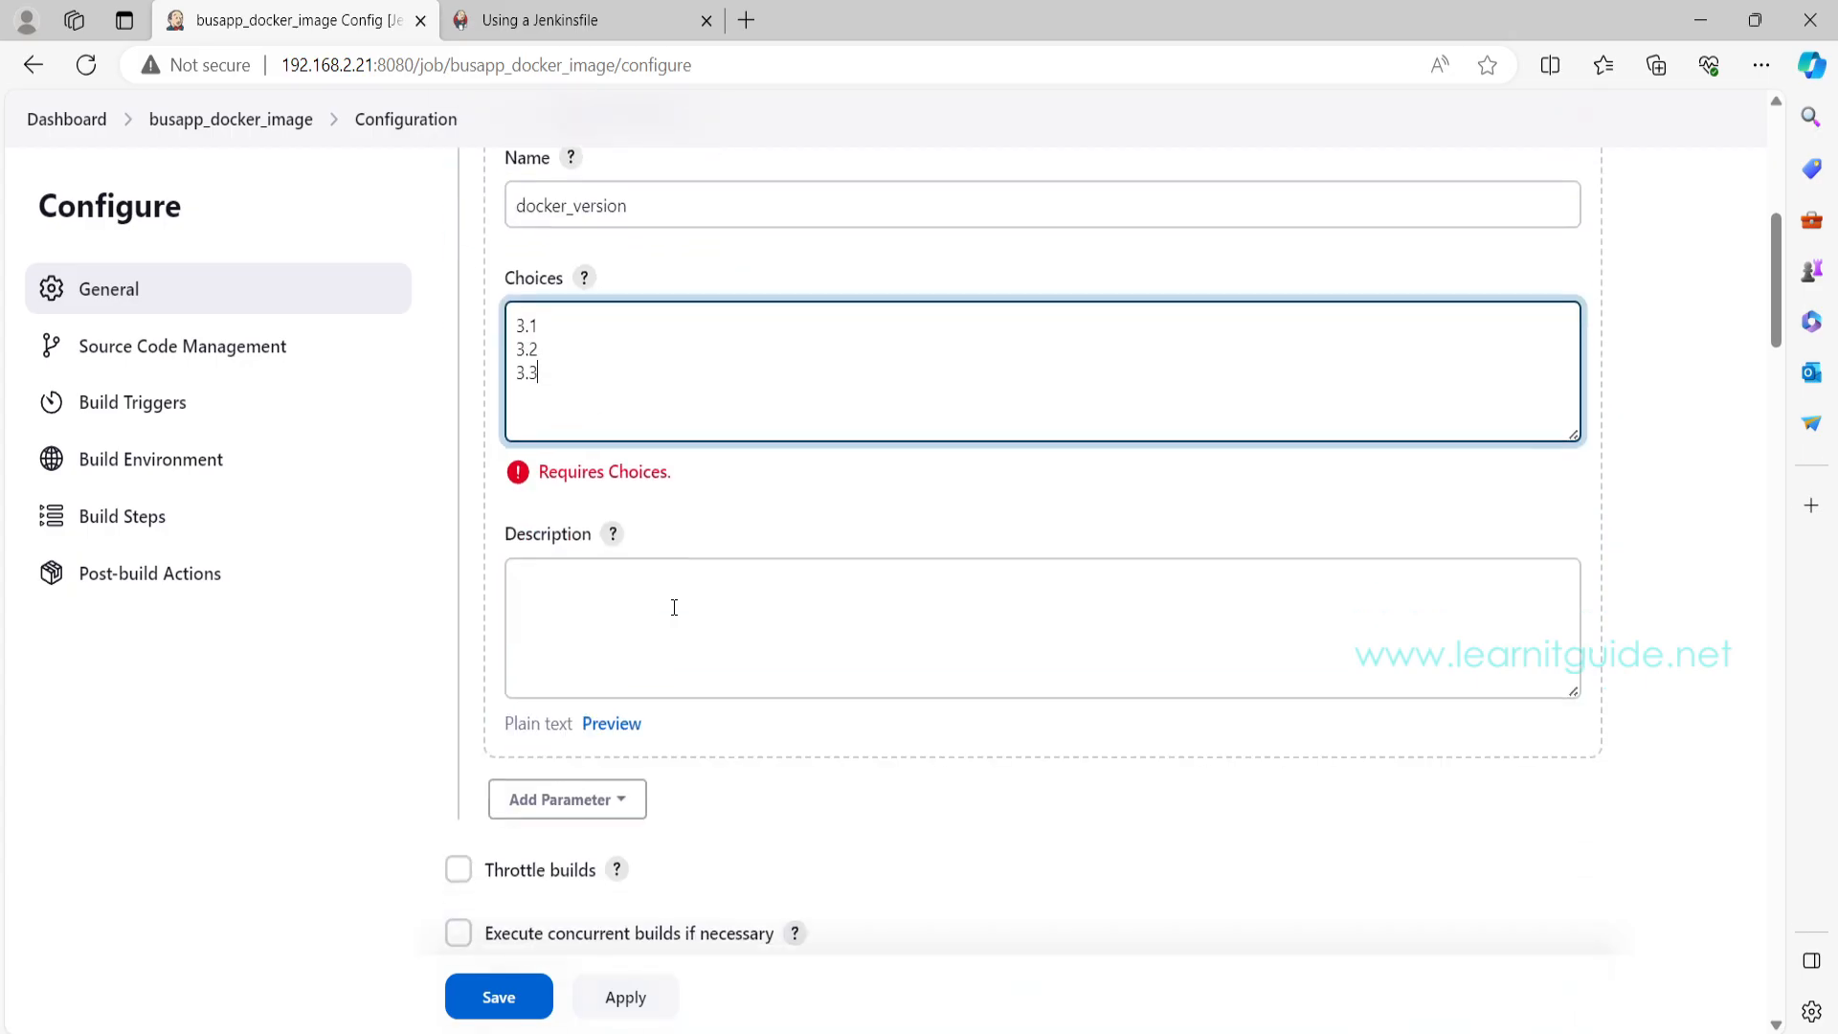
Step: Copy the parameter name and add the line echo "Docker Version: ${docker_version}" below ls * in the Execute shell command
{"action": "key", "text": "shift+Tab"}
{"action": "key", "text": "ctrl+c"}
{"action": "scroll", "coordinate": [780, 399], "scroll_direction": "down", "scroll_amount": 15}
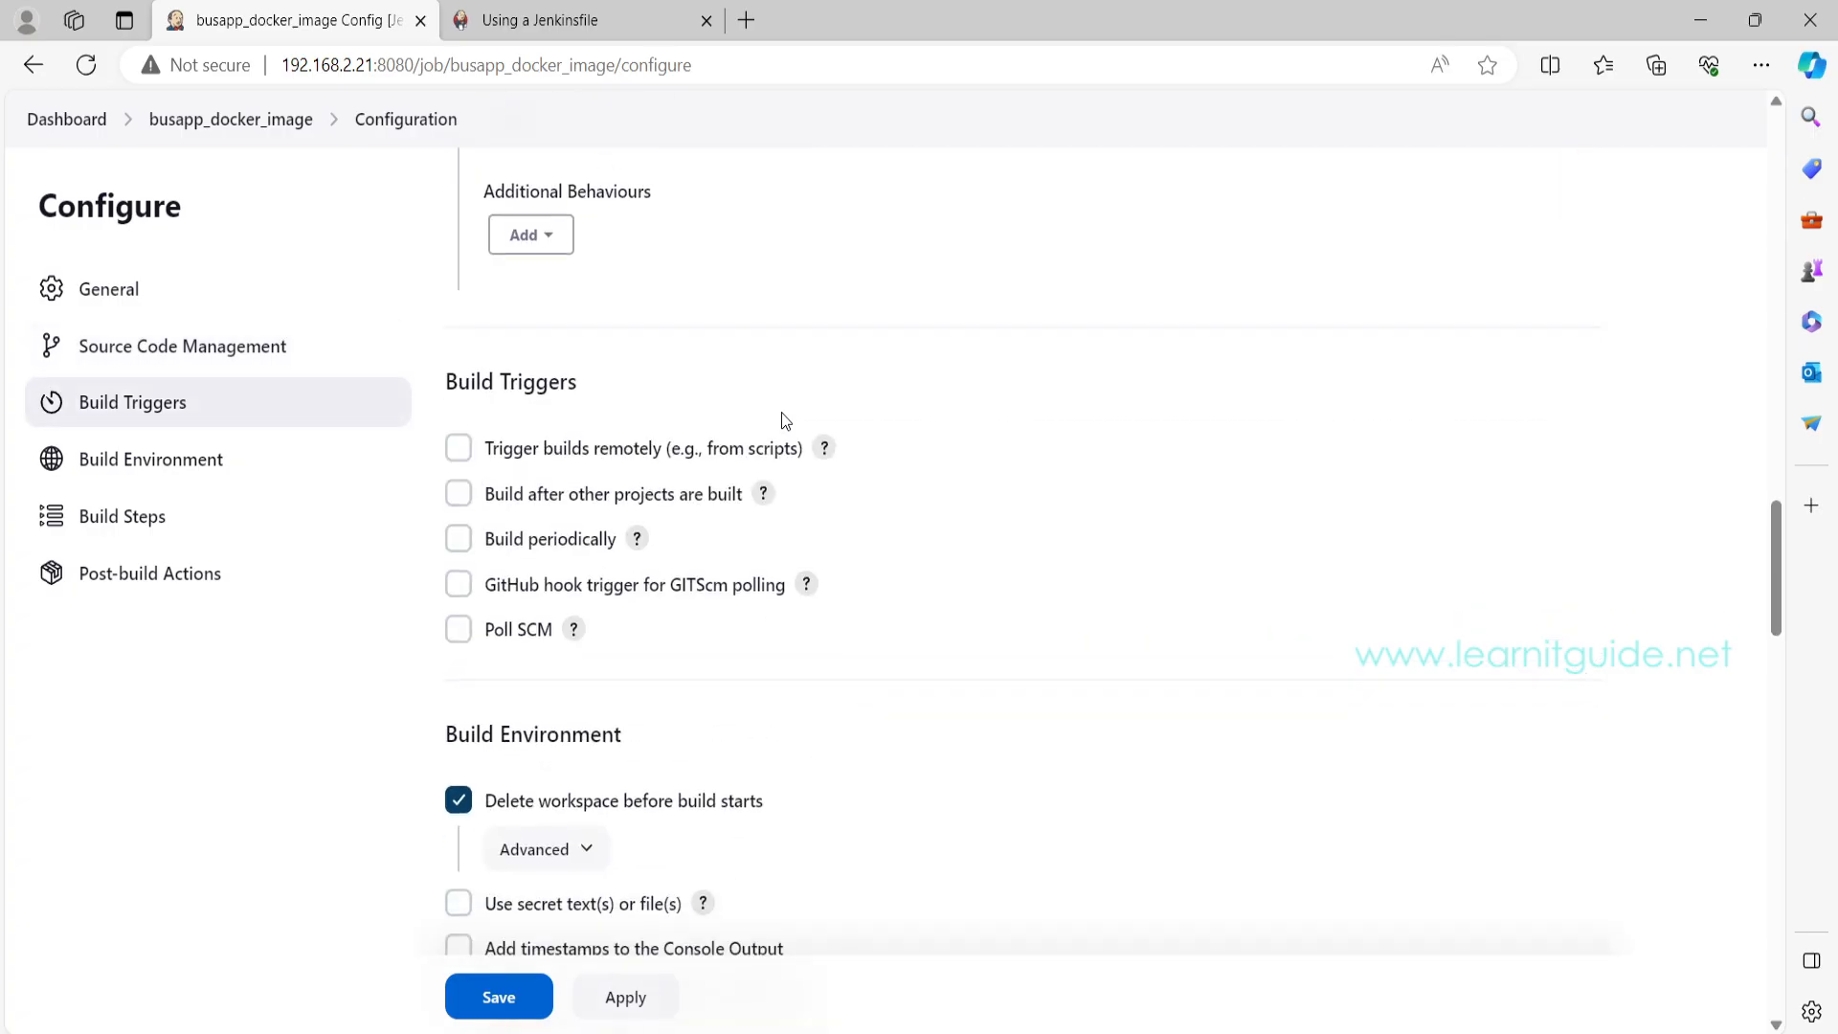
{"action": "scroll", "coordinate": [785, 420], "scroll_direction": "down", "scroll_amount": 13}
{"action": "scroll", "coordinate": [784, 421], "scroll_direction": "up", "scroll_amount": 3}
{"action": "left_click", "coordinate": [680, 422]}
{"action": "type", "text": "echo \"Docker Version: ${}"}
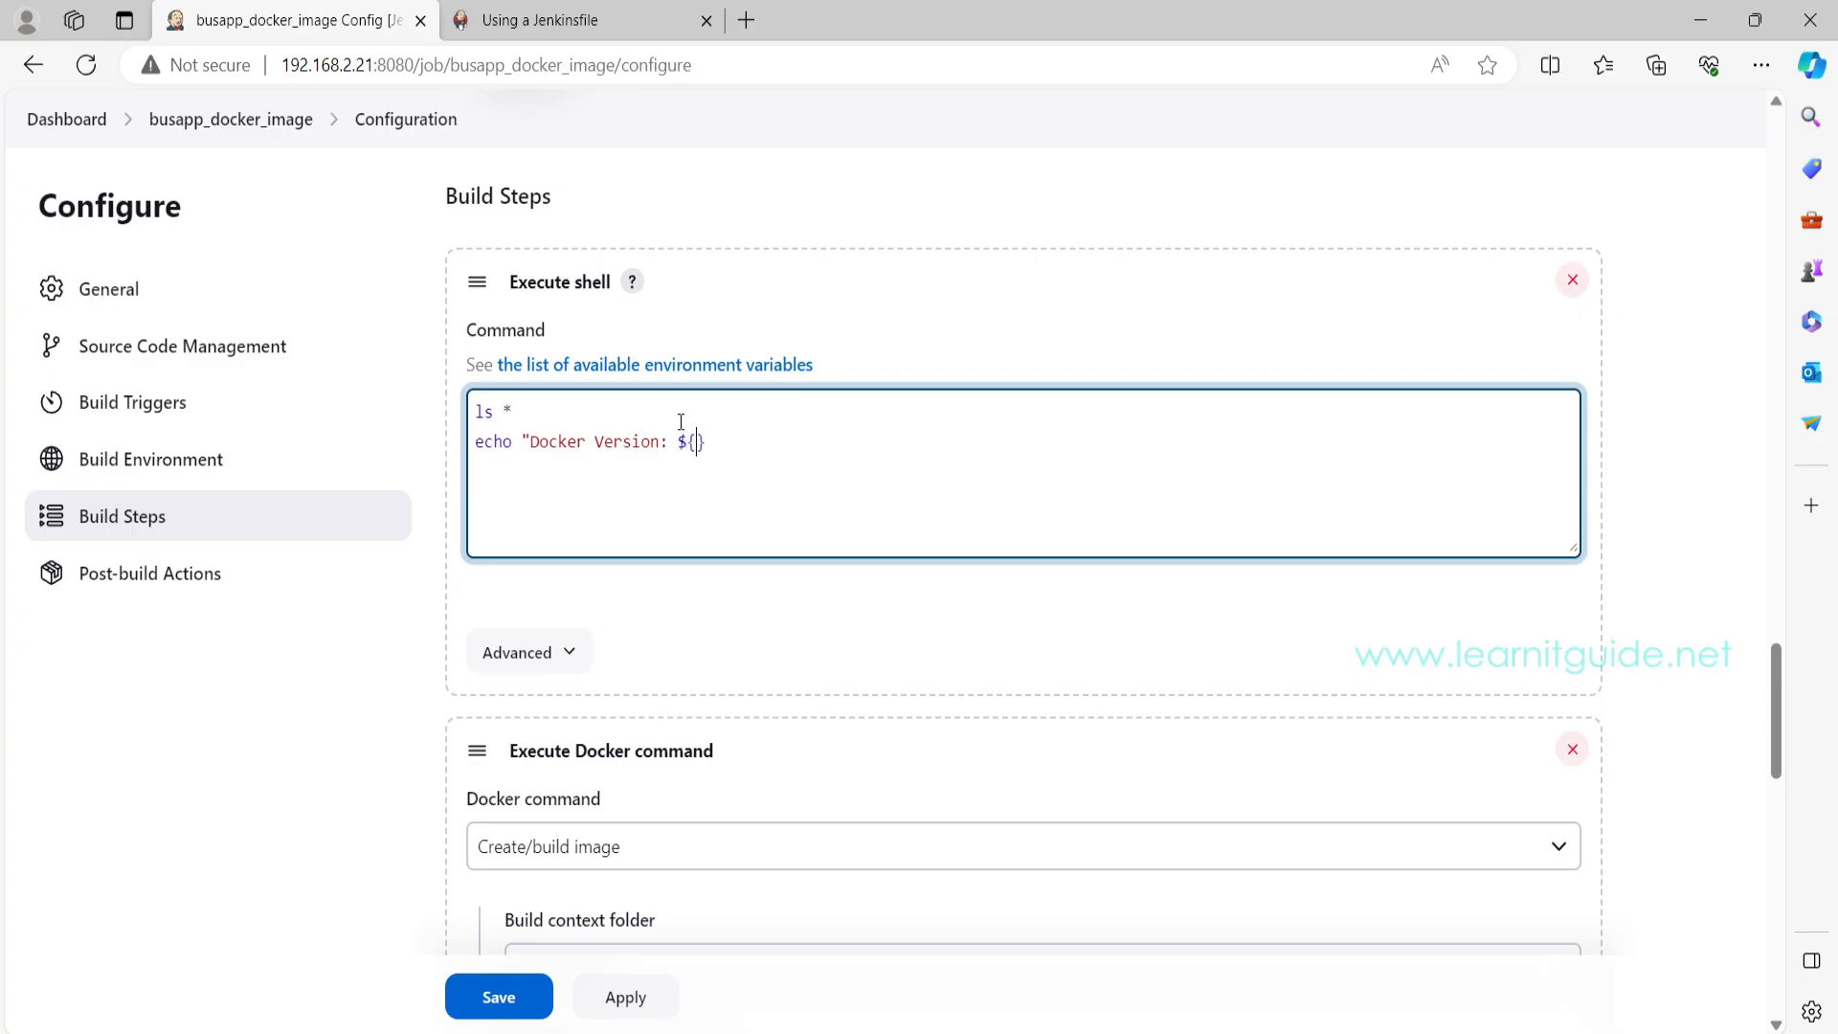
{"action": "key", "text": "ctrl+v"}
{"action": "scroll", "coordinate": [659, 435], "scroll_direction": "down", "scroll_amount": 1}
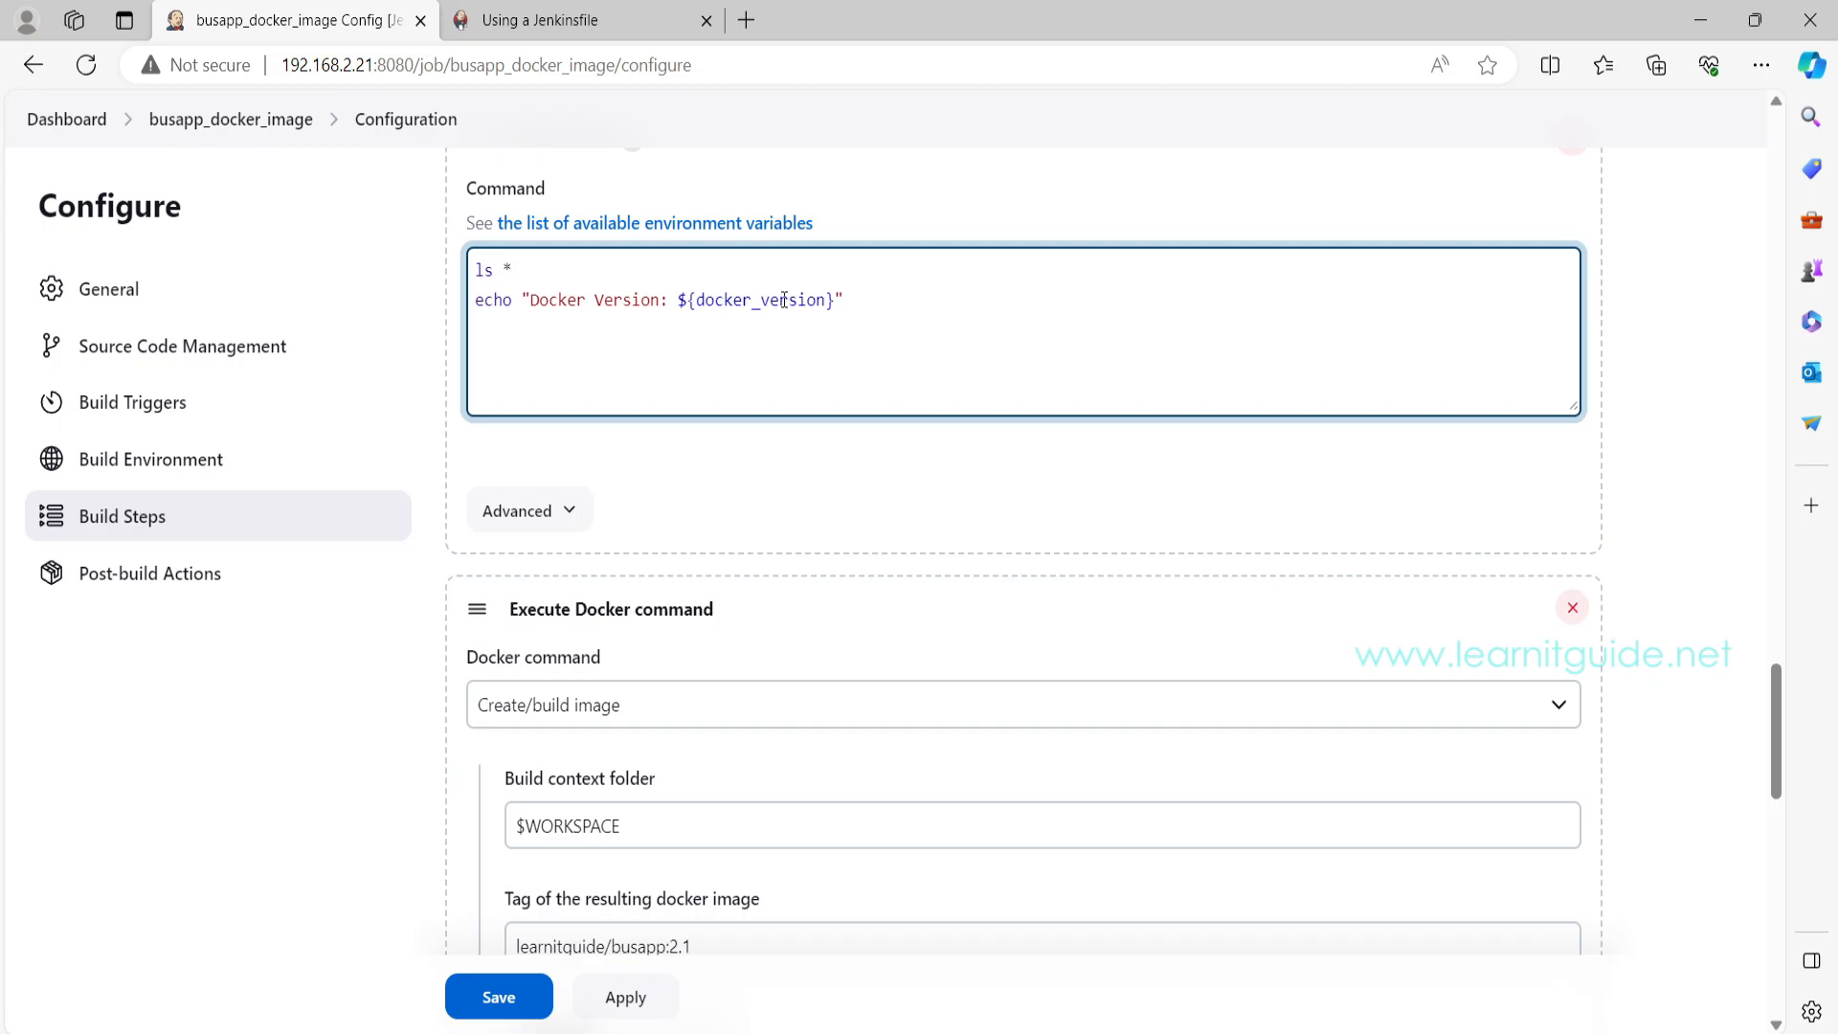
{"action": "left_click", "coordinate": [843, 301]}
Step: Set the tag of the resulting Docker image in the Create/build image step to learnitguide/busapp:${docker_version}
{"action": "scroll", "coordinate": [790, 338], "scroll_direction": "down", "scroll_amount": 3}
{"action": "left_click", "coordinate": [699, 517]}
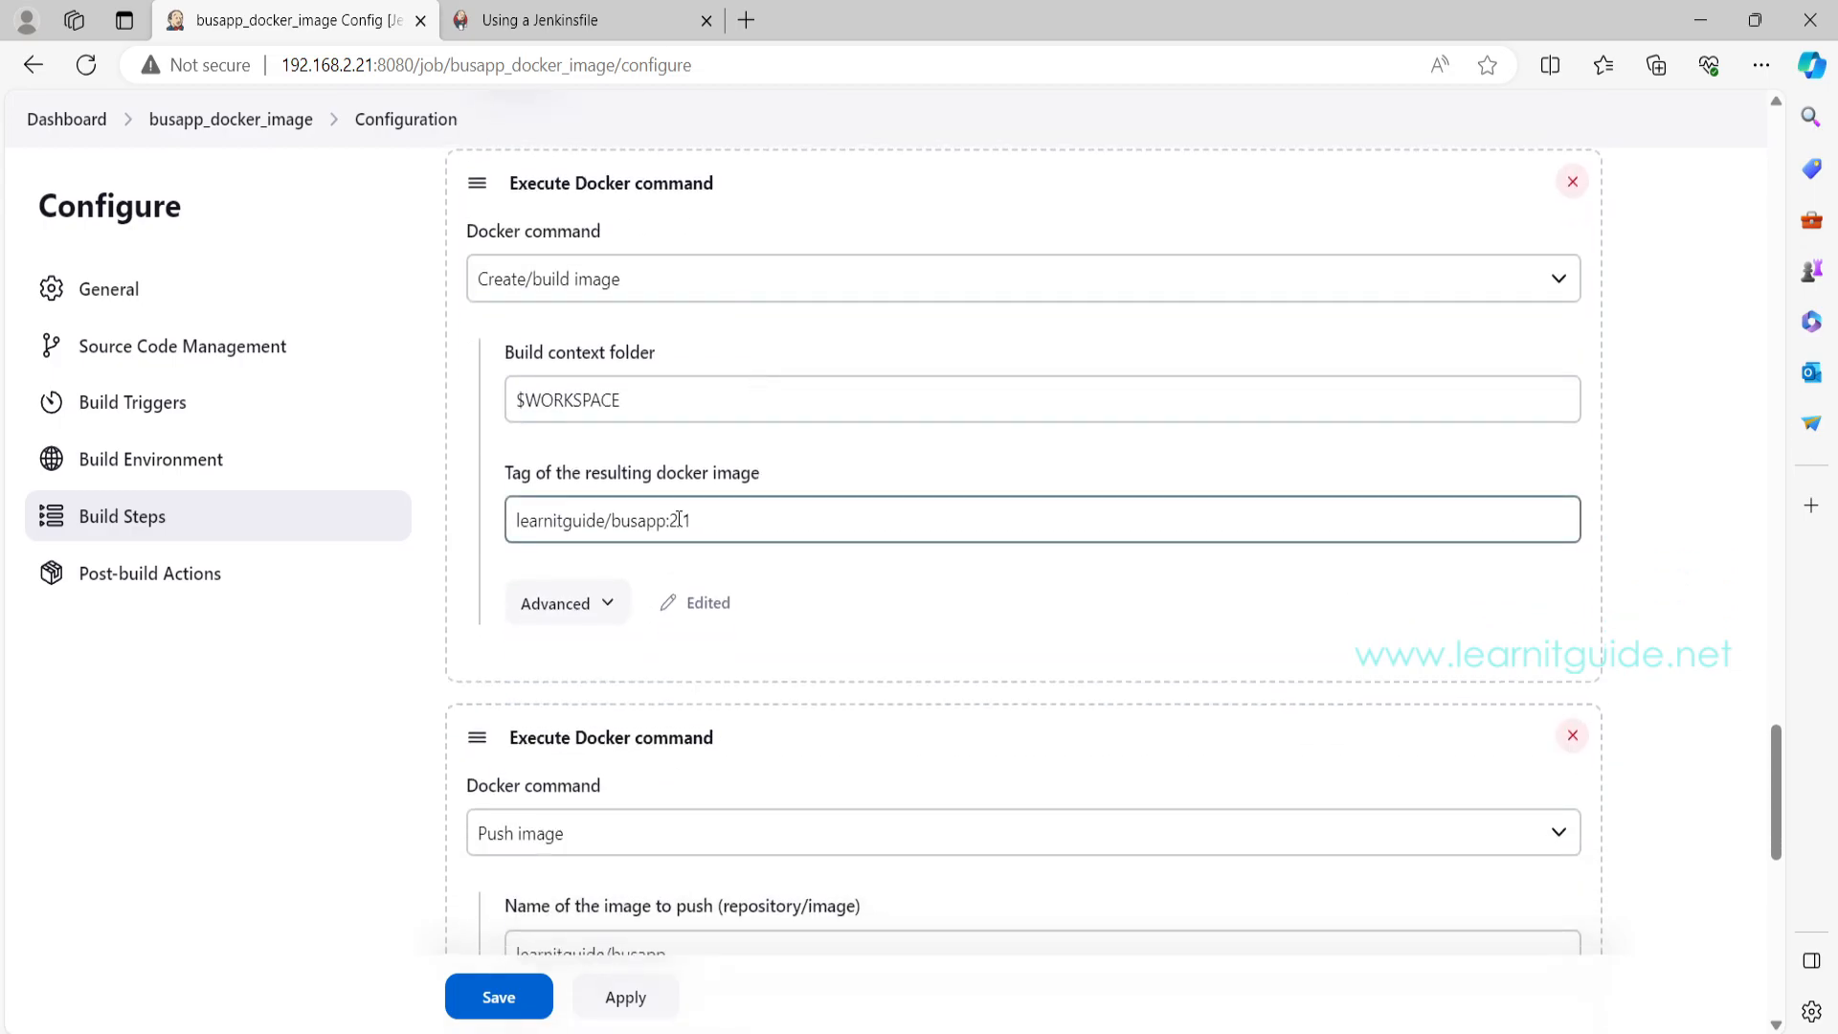
{"action": "left_click_drag", "start_coordinate": [672, 520], "coordinate": [766, 528]}
{"action": "type", "text": "${}"}
{"action": "type", "text": "docker_version"}
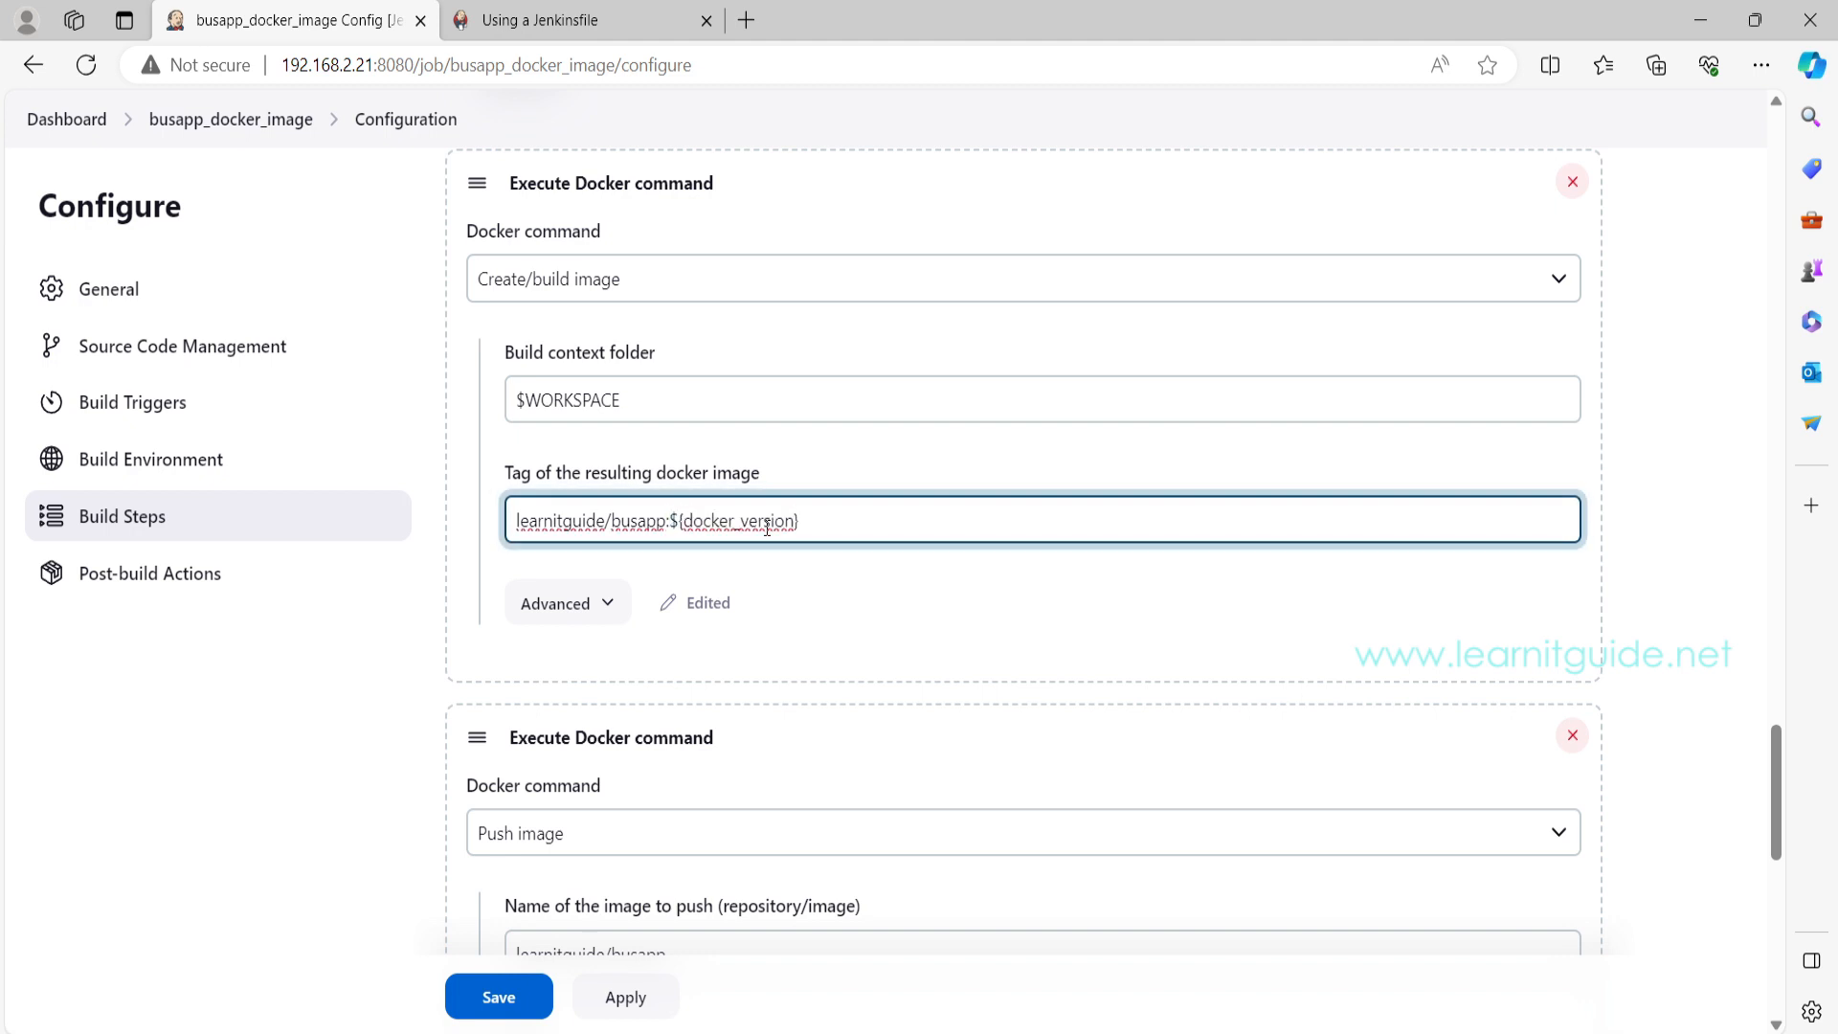
{"action": "scroll", "coordinate": [817, 401], "scroll_direction": "up", "scroll_amount": 2}
{"action": "scroll", "coordinate": [817, 400], "scroll_direction": "down", "scroll_amount": 2}
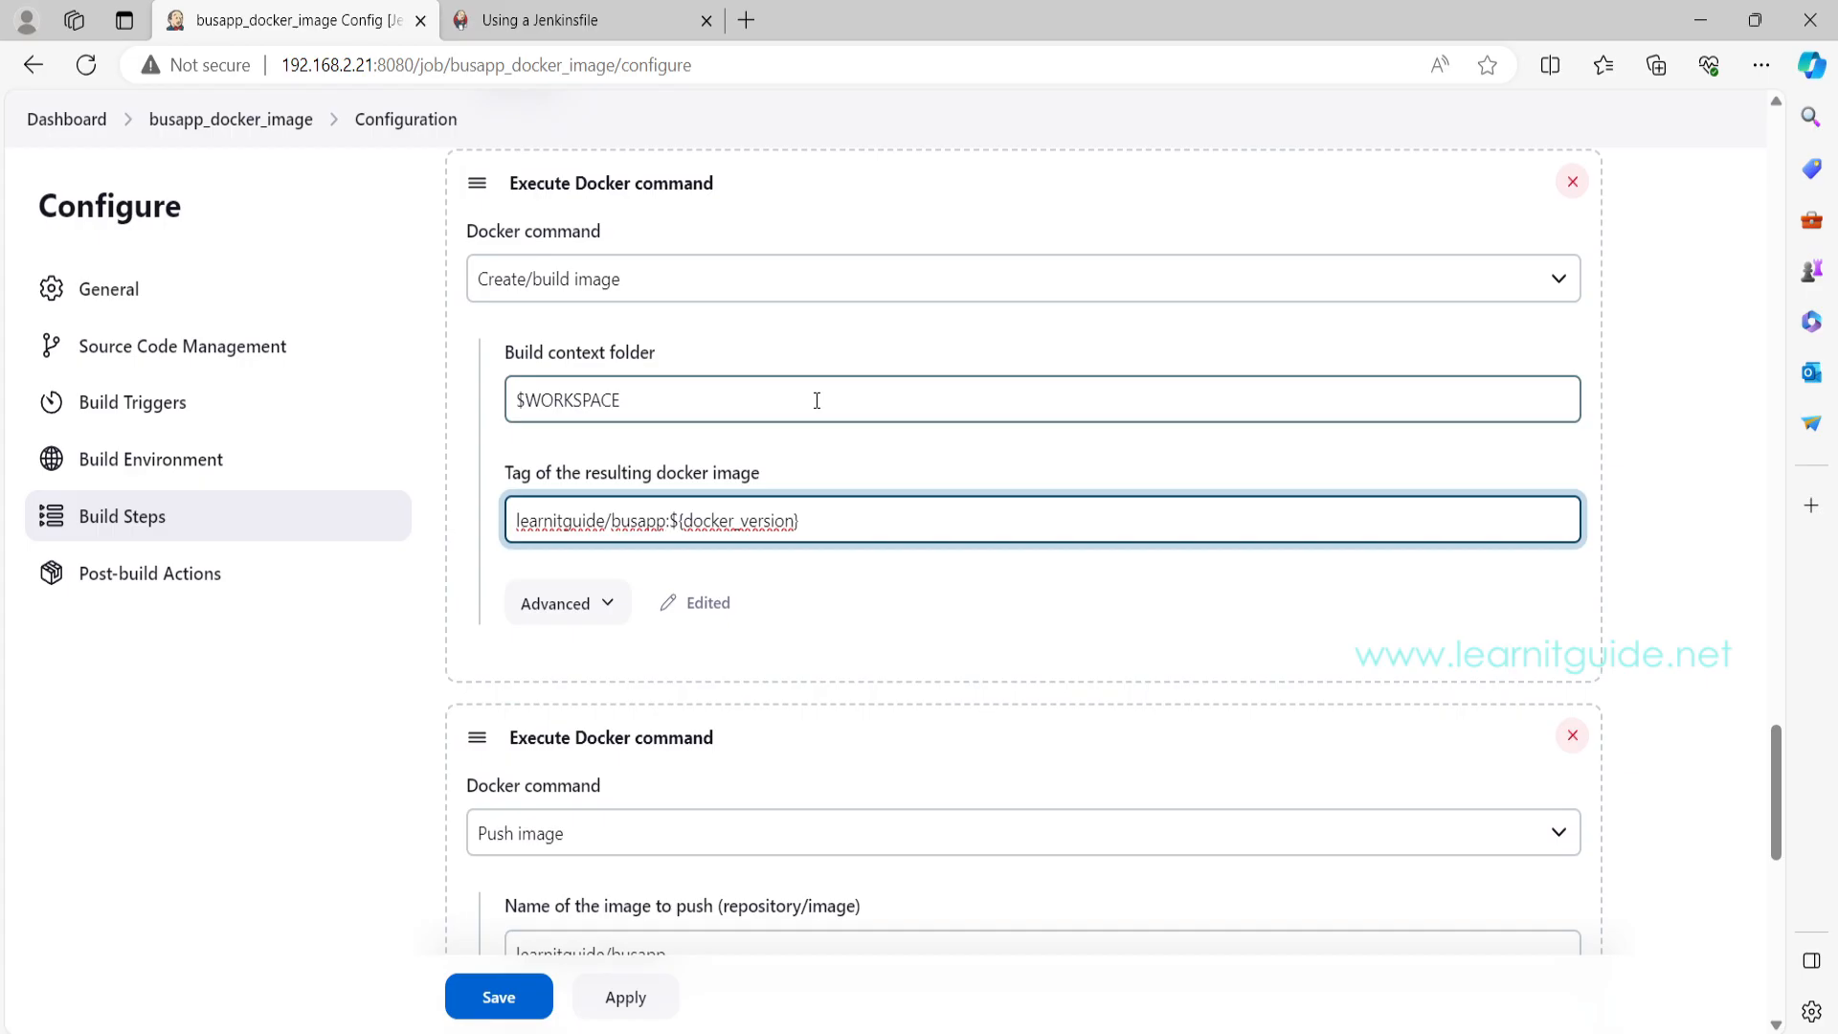
Step: Set the tag in the Push image step to ${docker_version}, and apply and save the project configuration
{"action": "scroll", "coordinate": [817, 400], "scroll_direction": "down", "scroll_amount": 6}
{"action": "left_click", "coordinate": [536, 507]}
{"action": "left_click_drag", "start_coordinate": [537, 508], "coordinate": [485, 498]}
{"action": "type", "text": "${"}
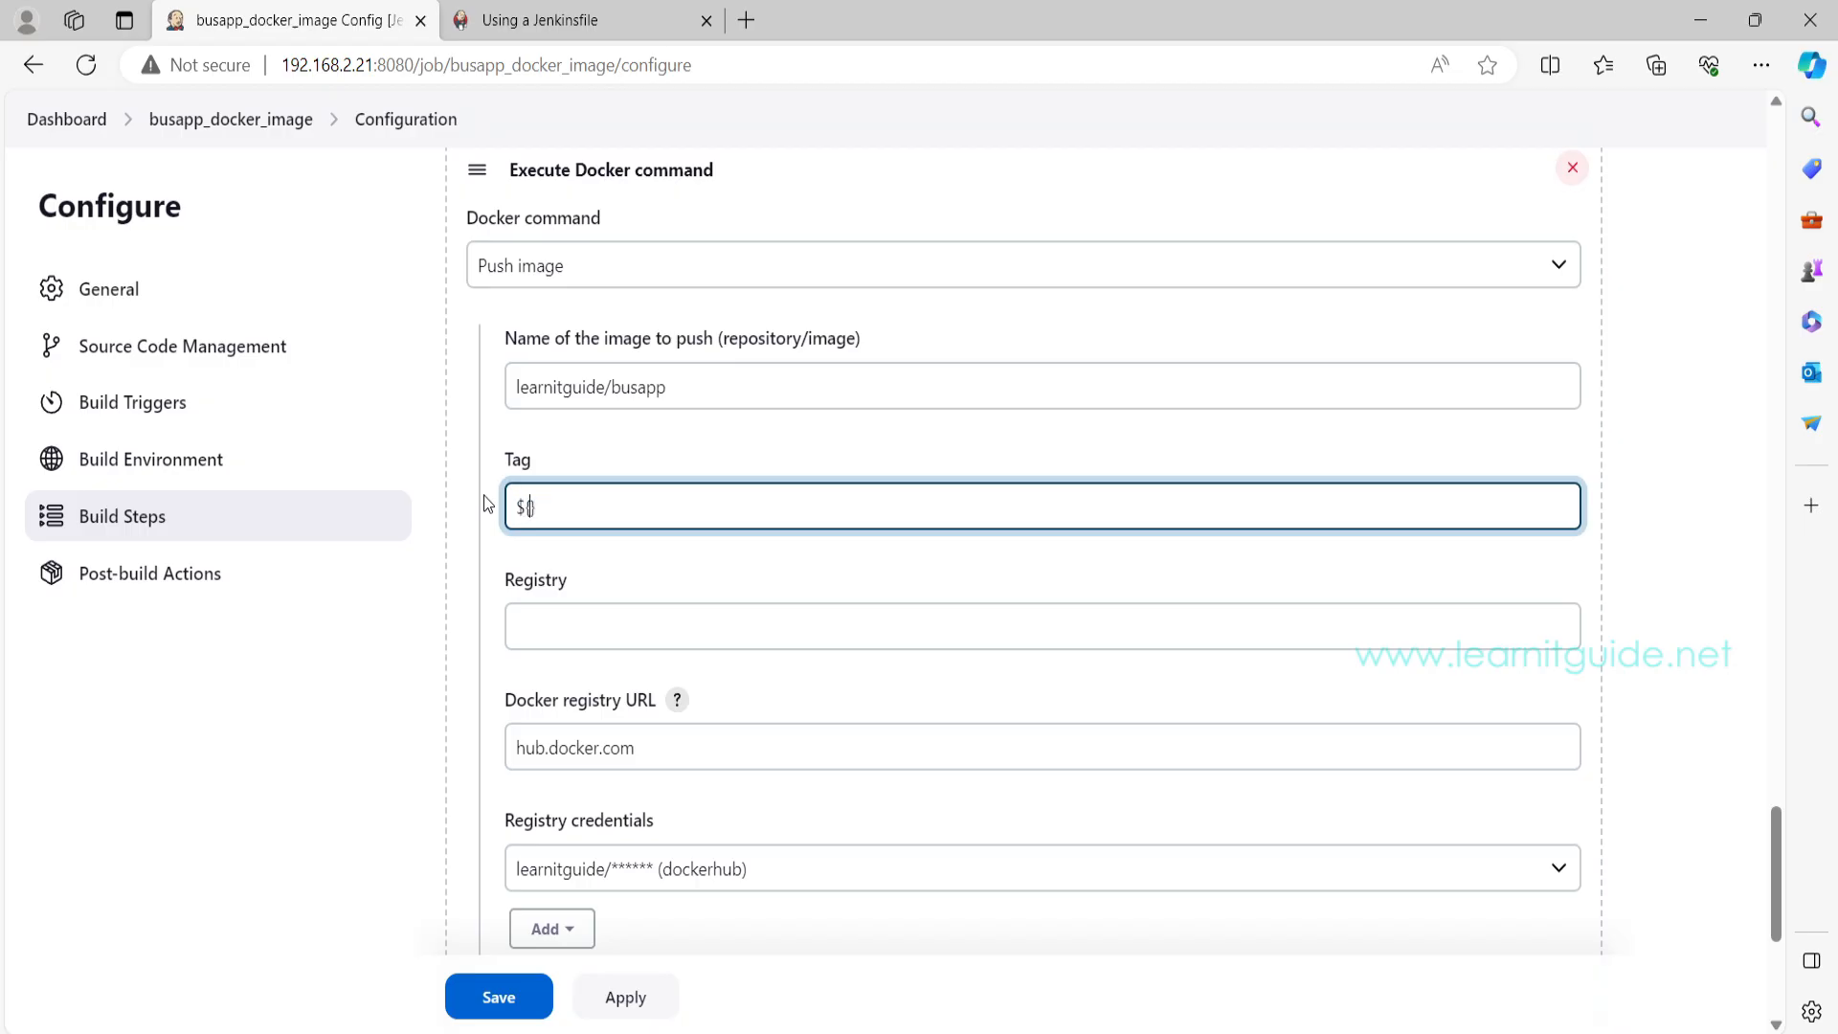
{"action": "type", "text": "docker_version"}
{"action": "left_click", "coordinate": [632, 998]}
{"action": "left_click", "coordinate": [508, 999]}
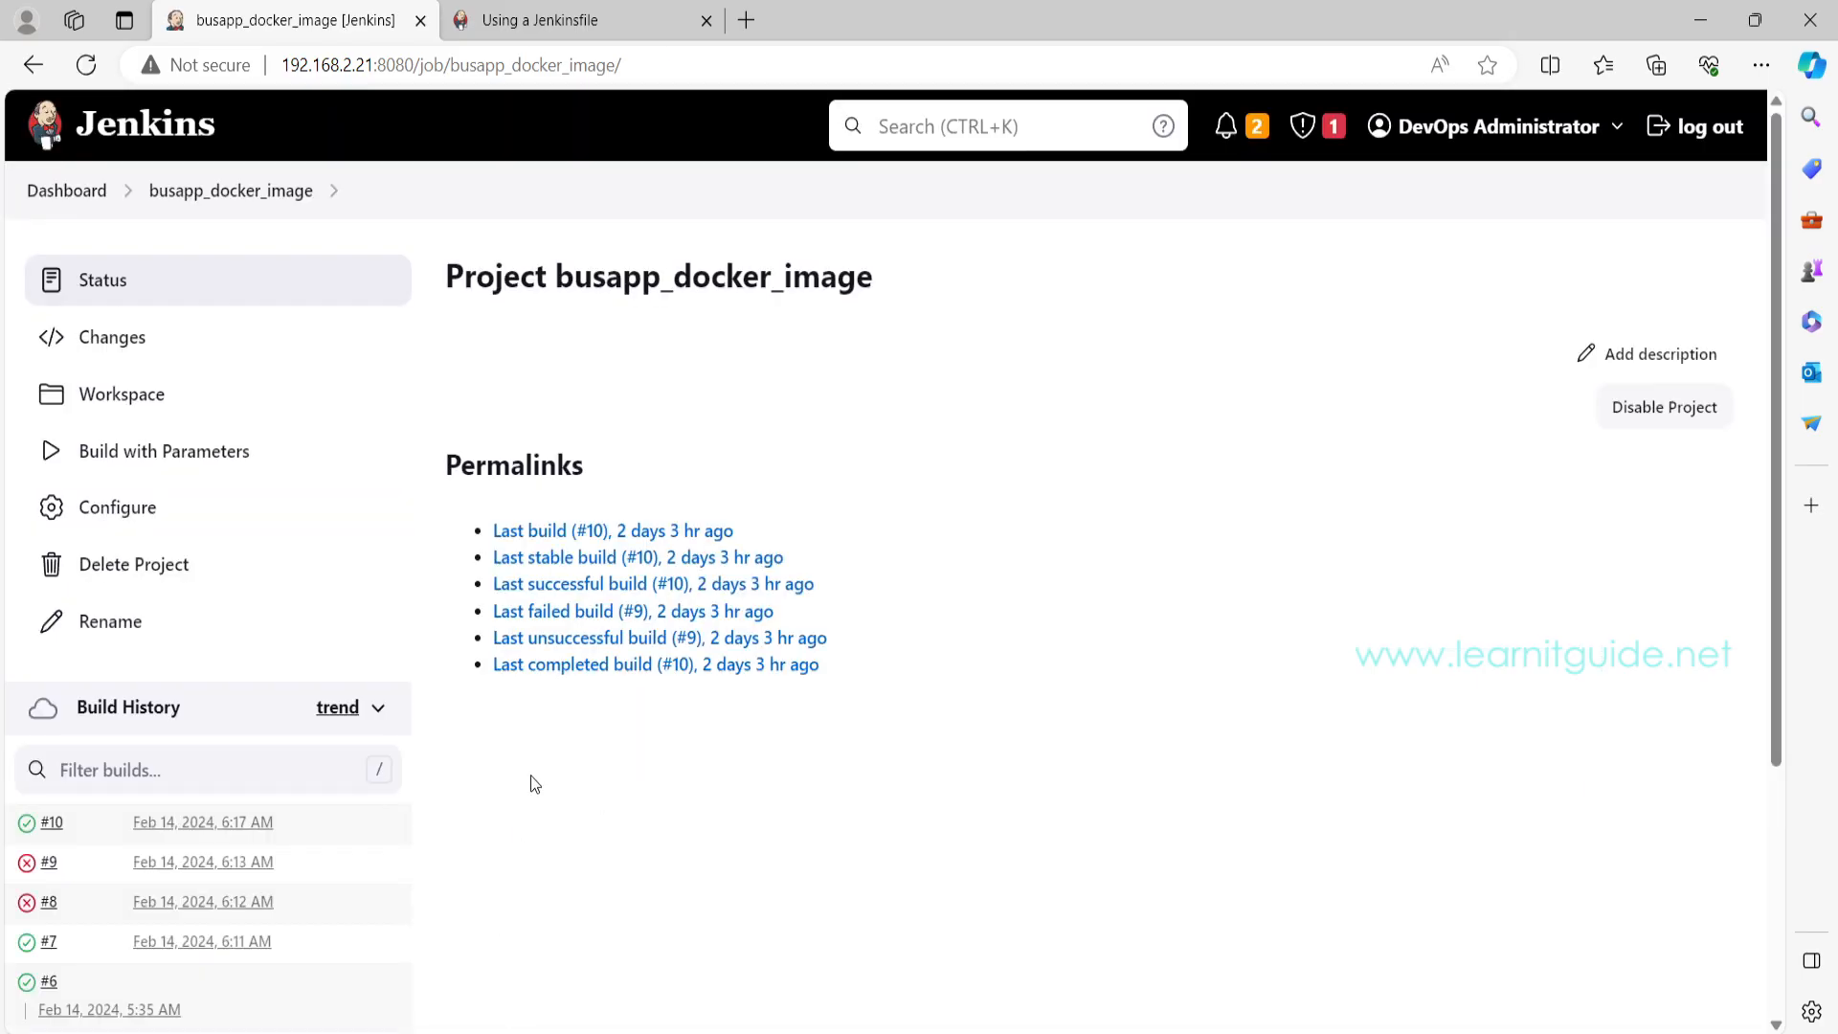
Step: Start a parameterized build of busapp_docker_image with 3.1 chosen from the docker_version options
{"action": "left_click", "coordinate": [110, 453]}
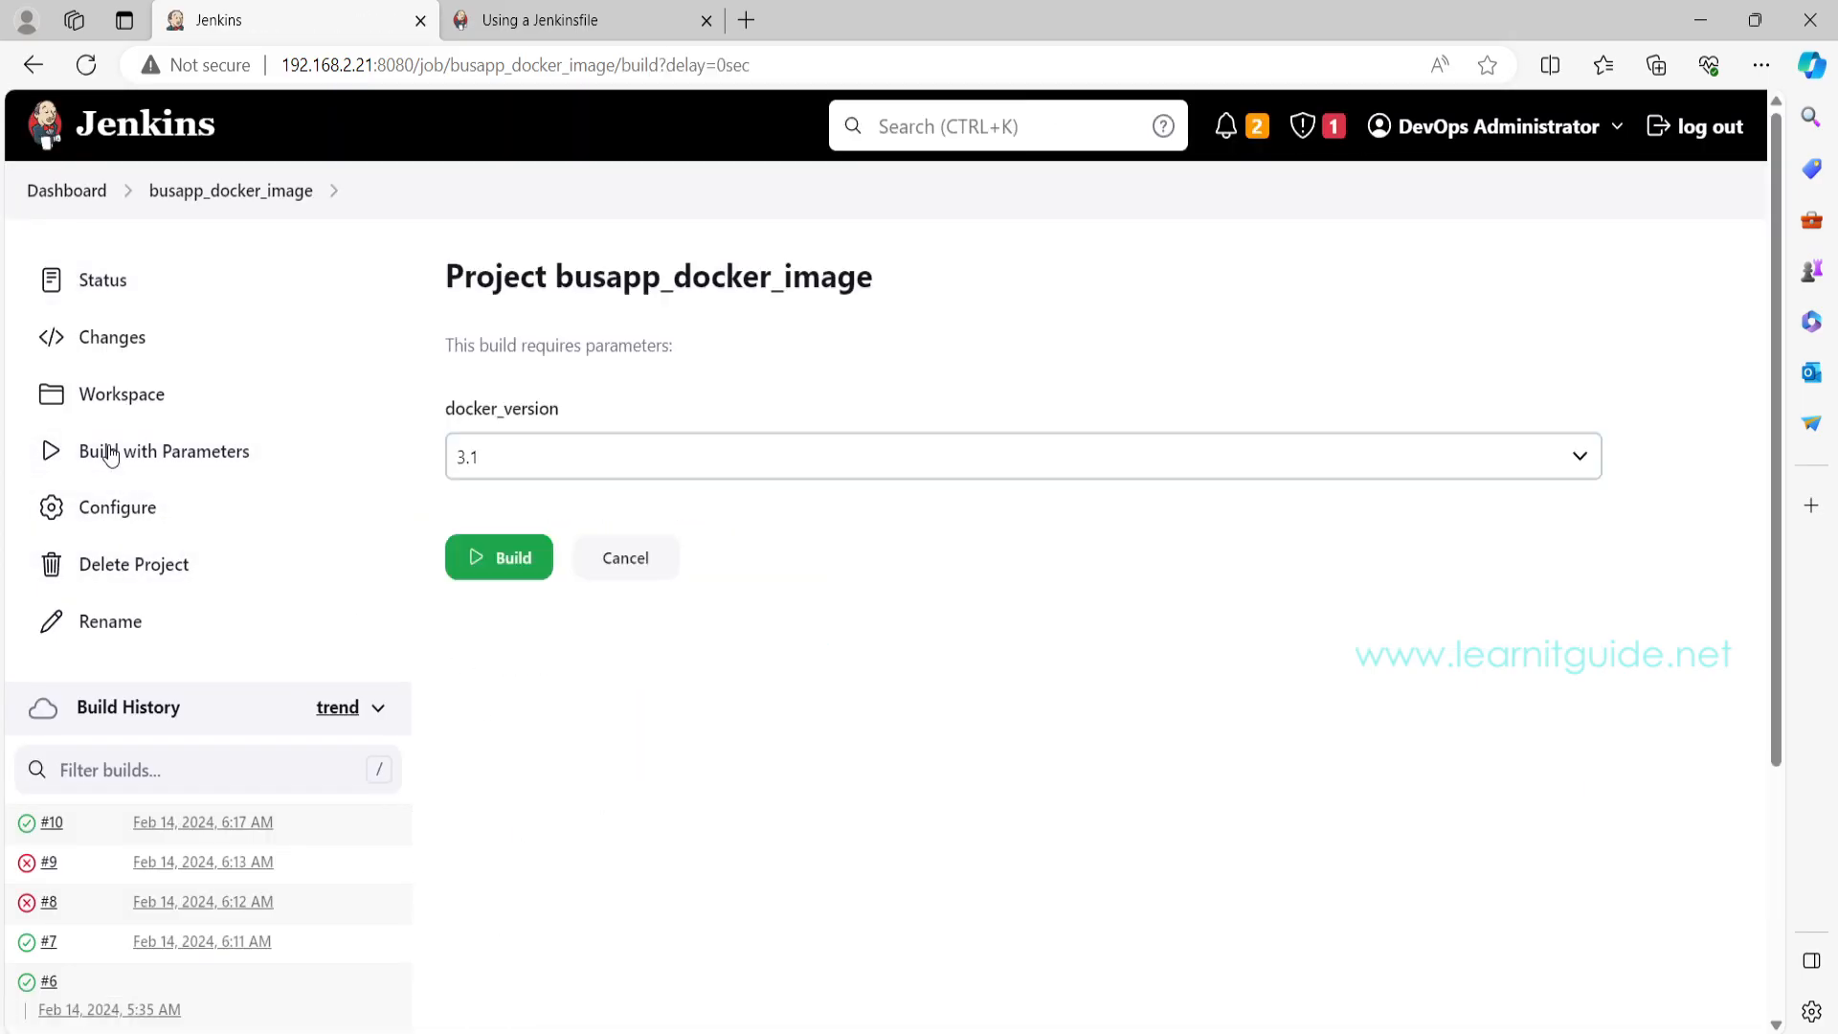
{"action": "left_click_drag", "start_coordinate": [434, 417], "coordinate": [595, 421]}
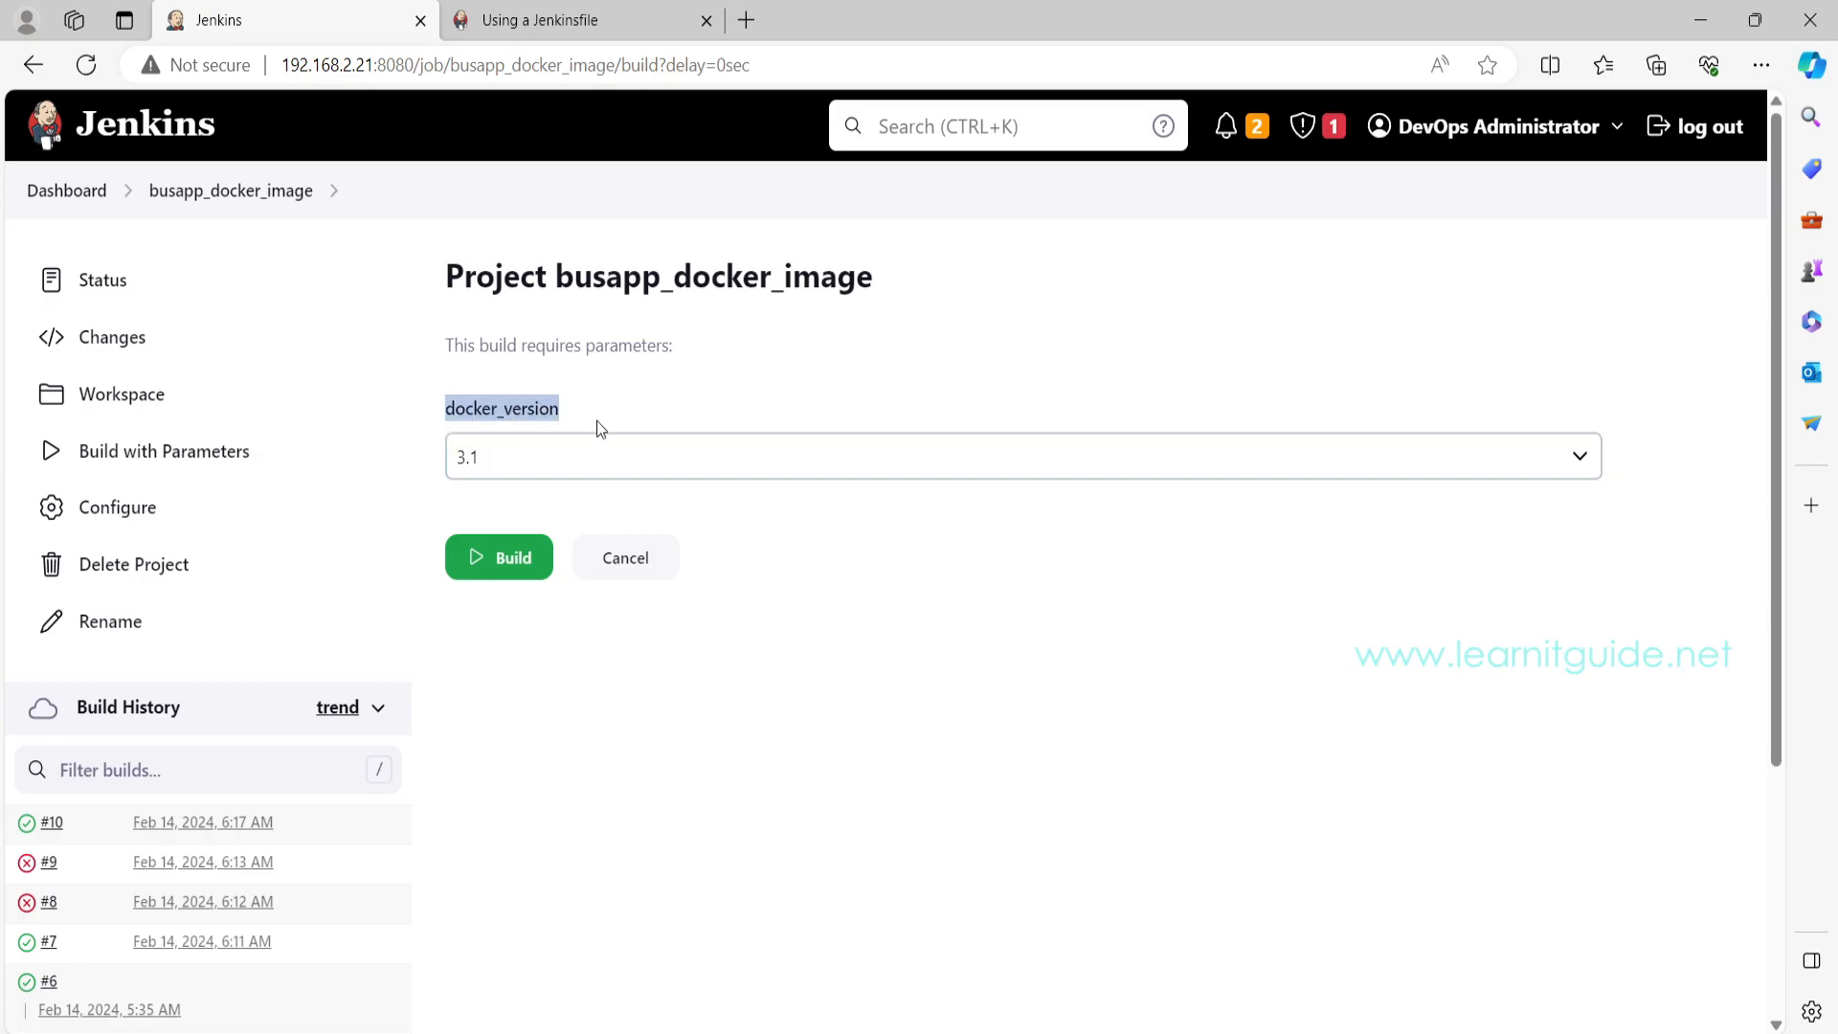
{"action": "left_click", "coordinate": [639, 467]}
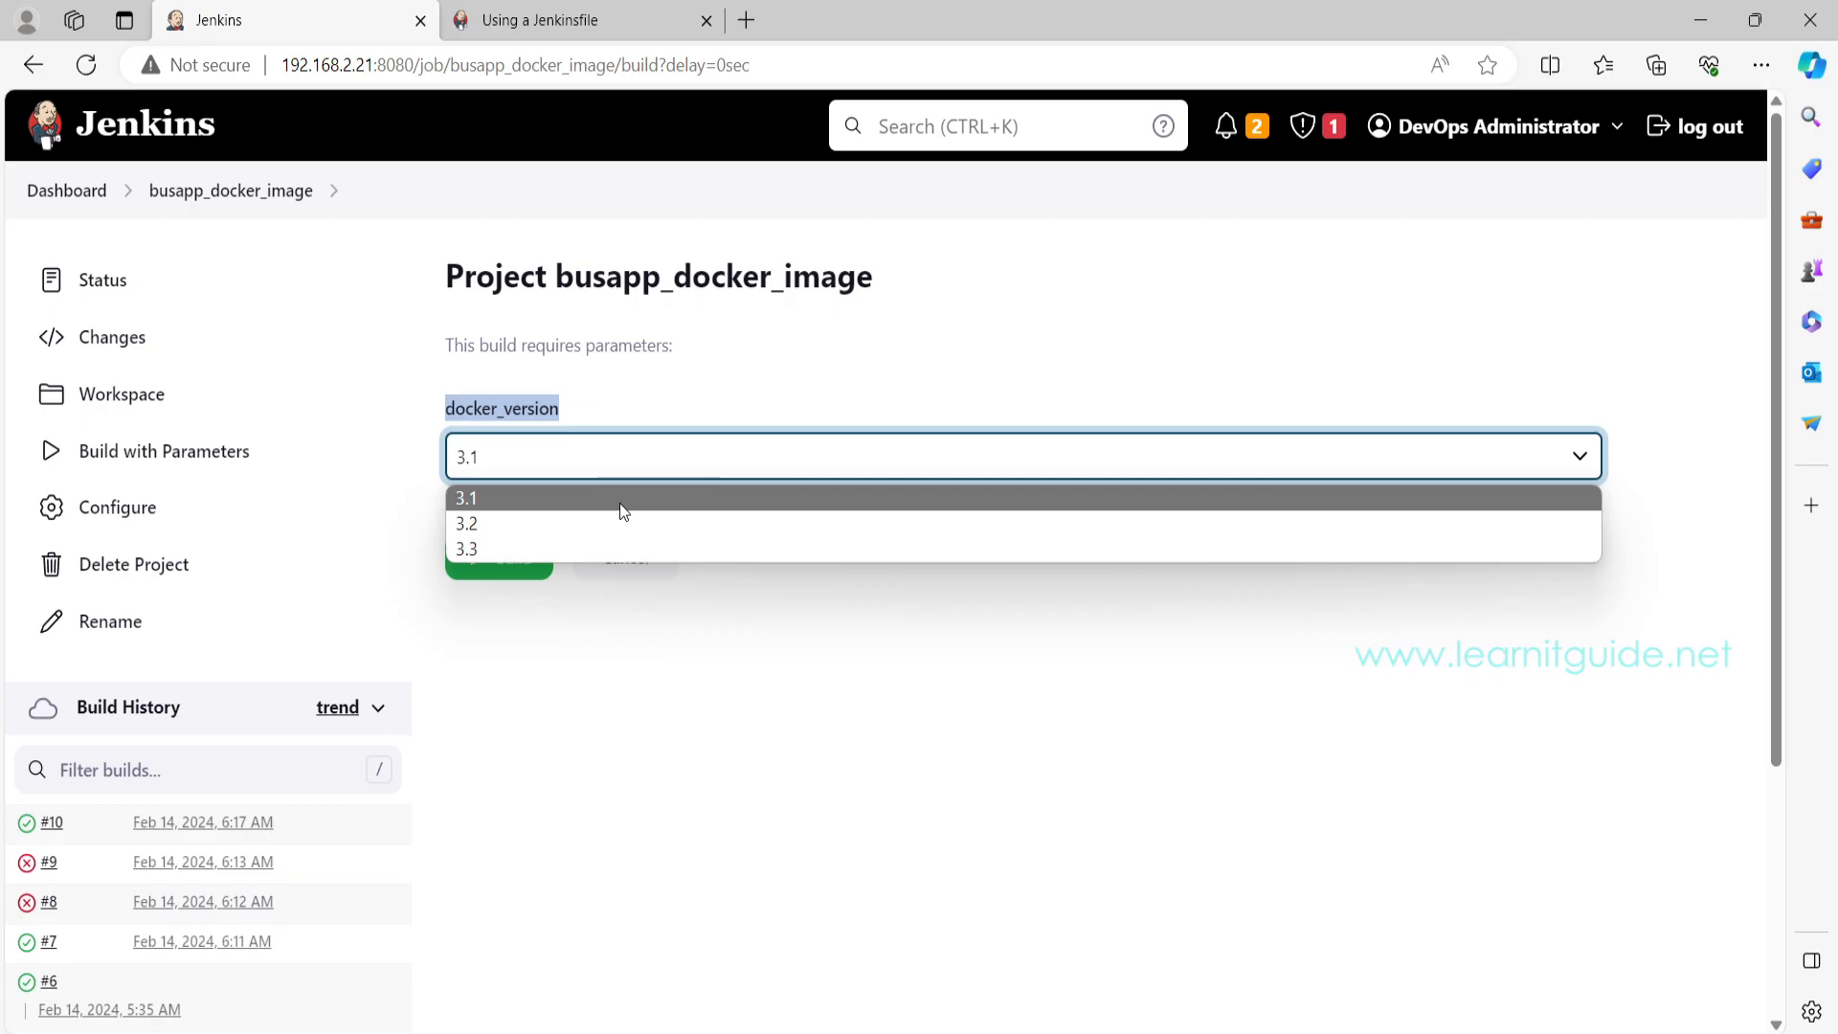
{"action": "left_click", "coordinate": [618, 500]}
{"action": "left_click", "coordinate": [498, 560]}
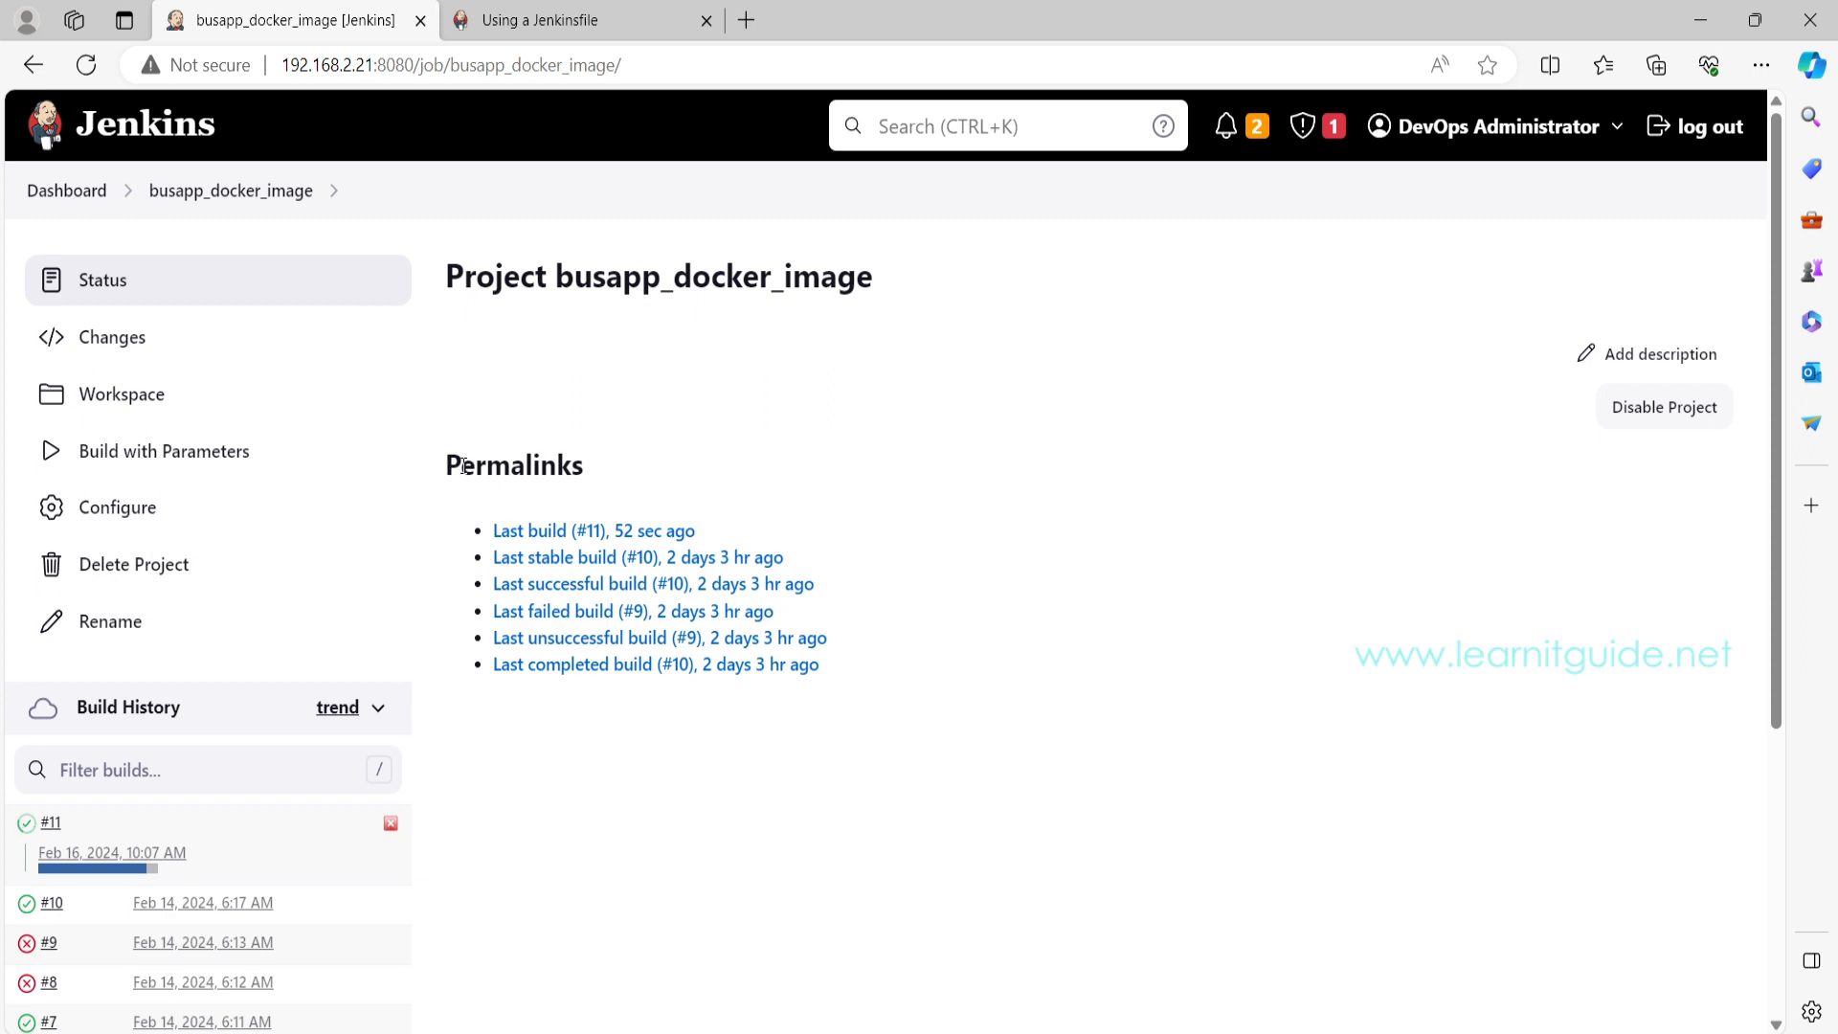
Step: Open the console output of build #11 and examine the file listing and the echoed Docker version
{"action": "left_click", "coordinate": [50, 824]}
{"action": "left_click", "coordinate": [169, 411]}
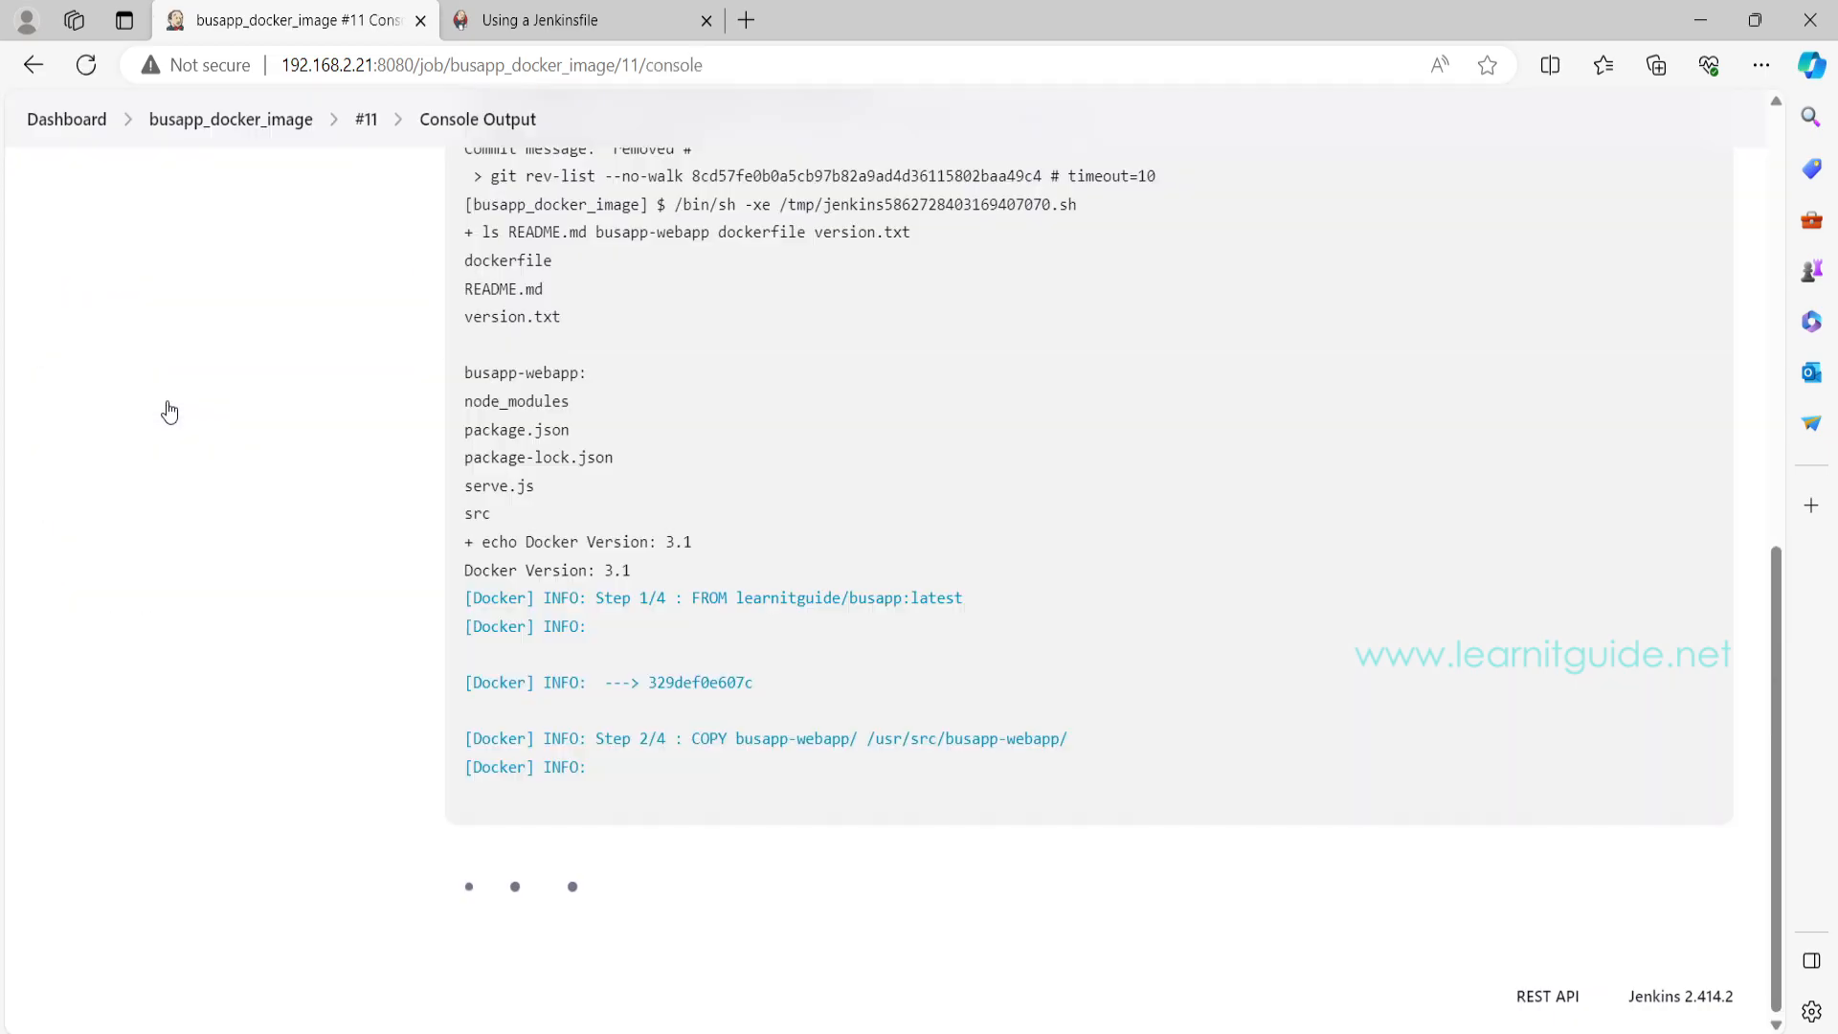
{"action": "scroll", "coordinate": [557, 450], "scroll_direction": "up", "scroll_amount": 1}
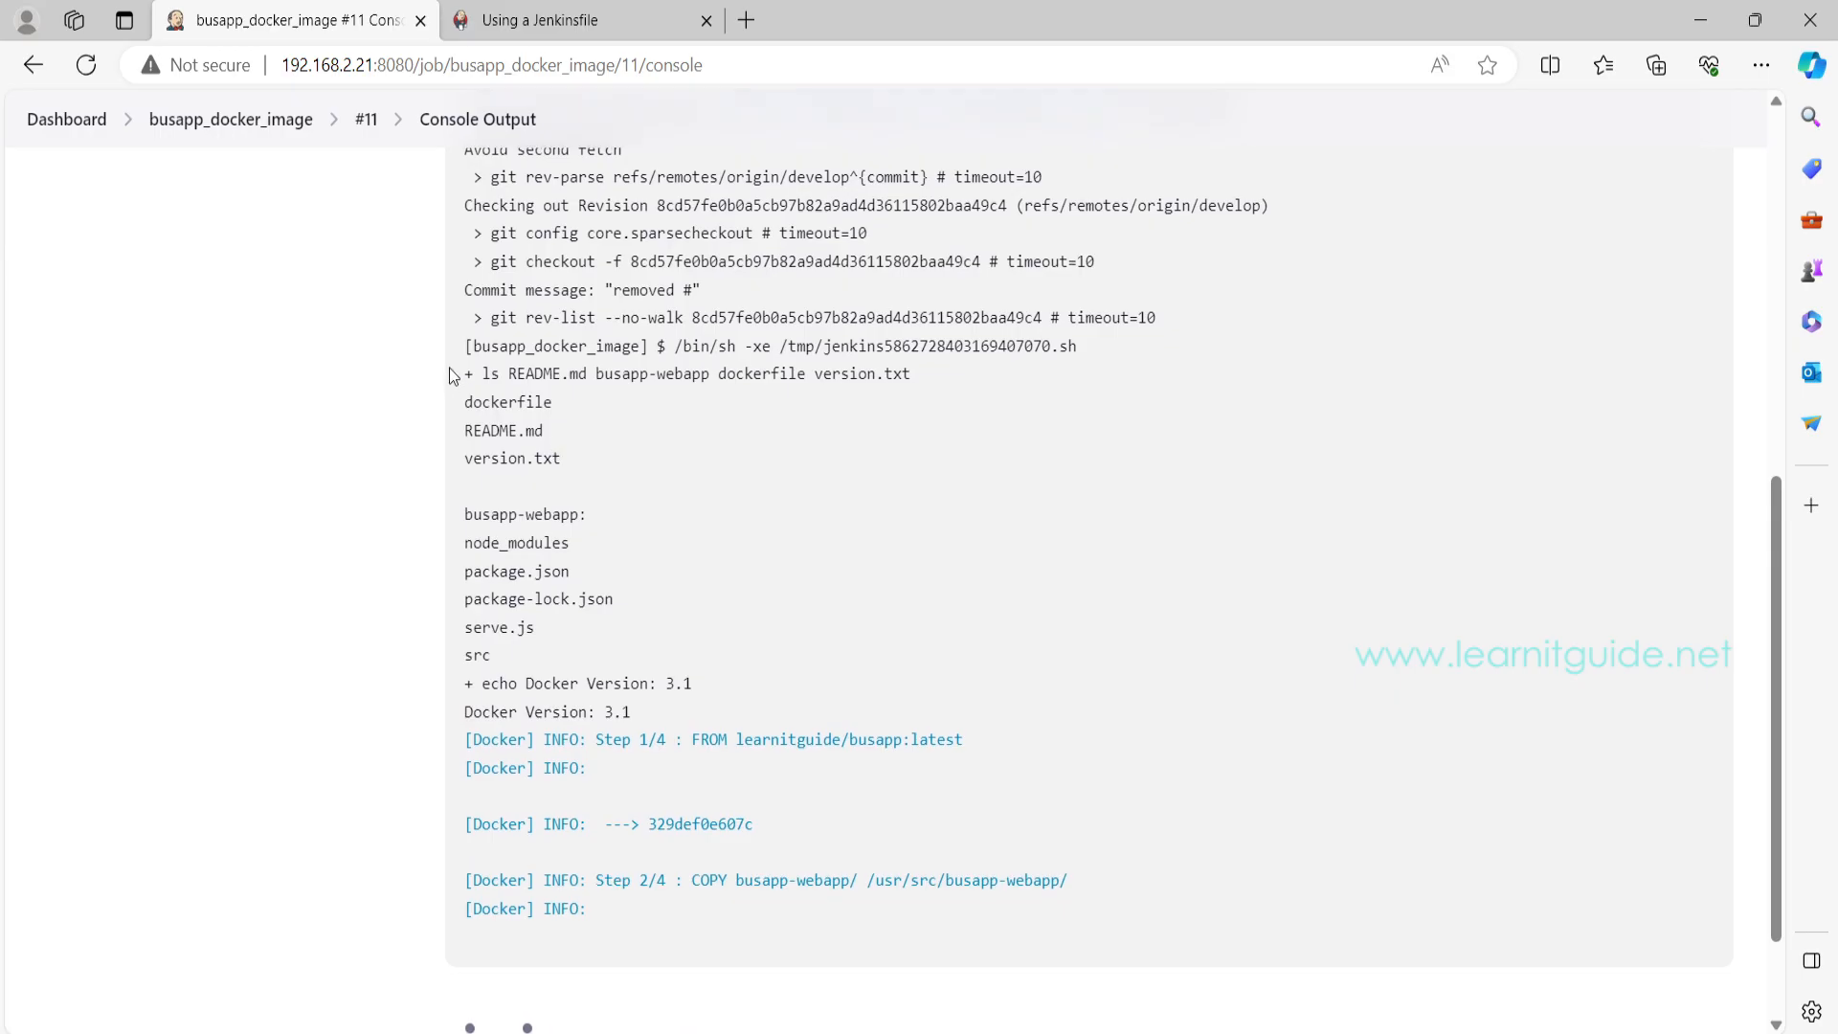
{"action": "left_click_drag", "start_coordinate": [453, 374], "coordinate": [656, 716]}
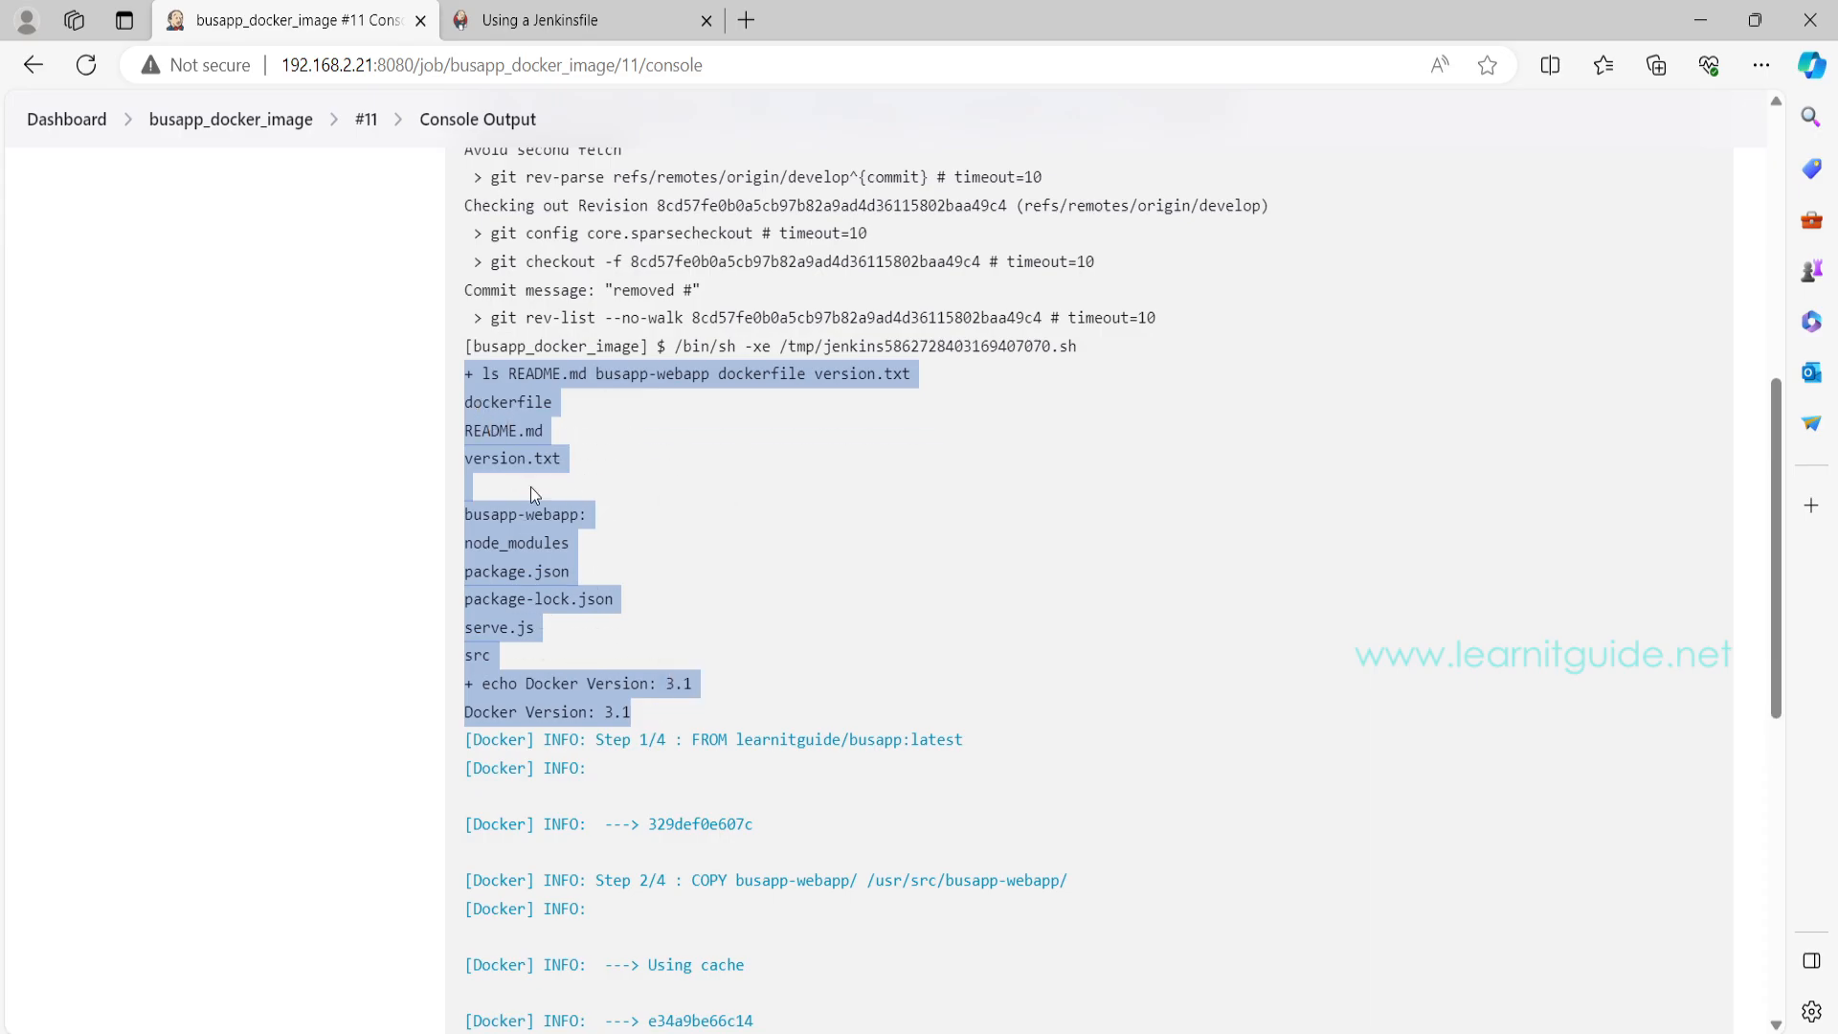
{"action": "left_click", "coordinate": [629, 669]}
{"action": "left_click_drag", "start_coordinate": [484, 686], "coordinate": [687, 694]}
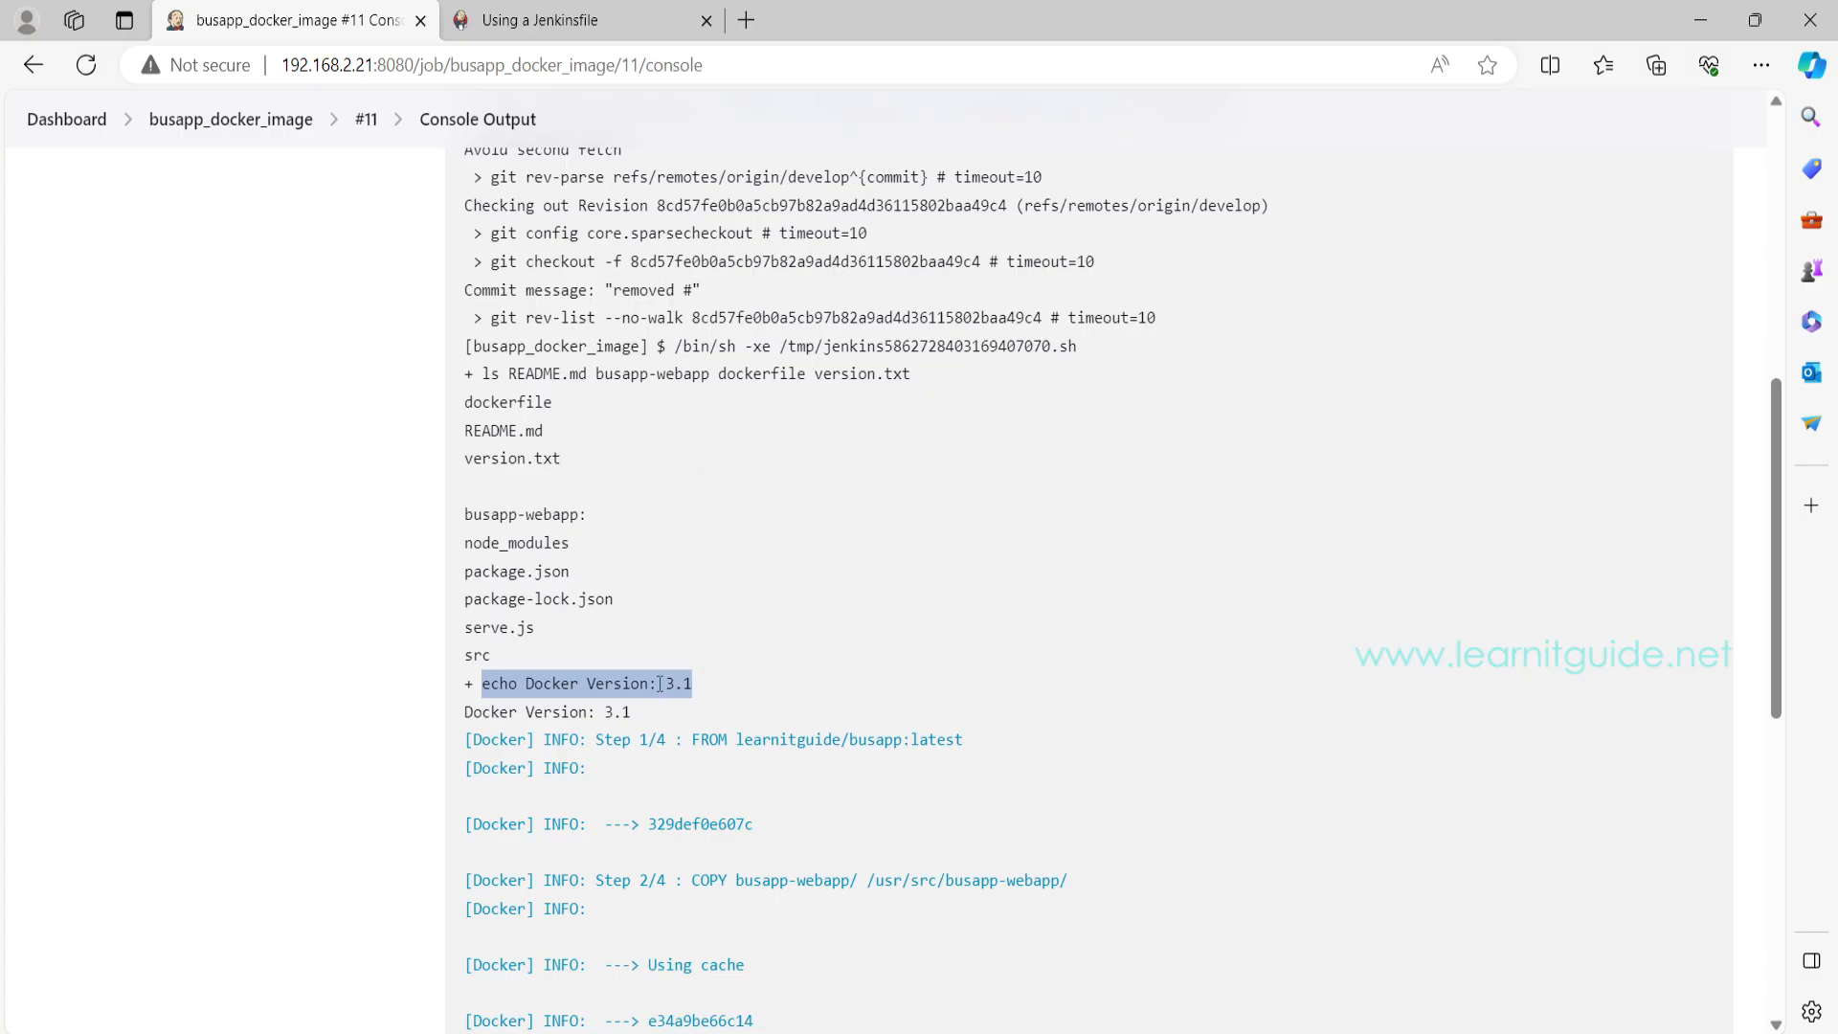
{"action": "double_click", "coordinate": [702, 683]}
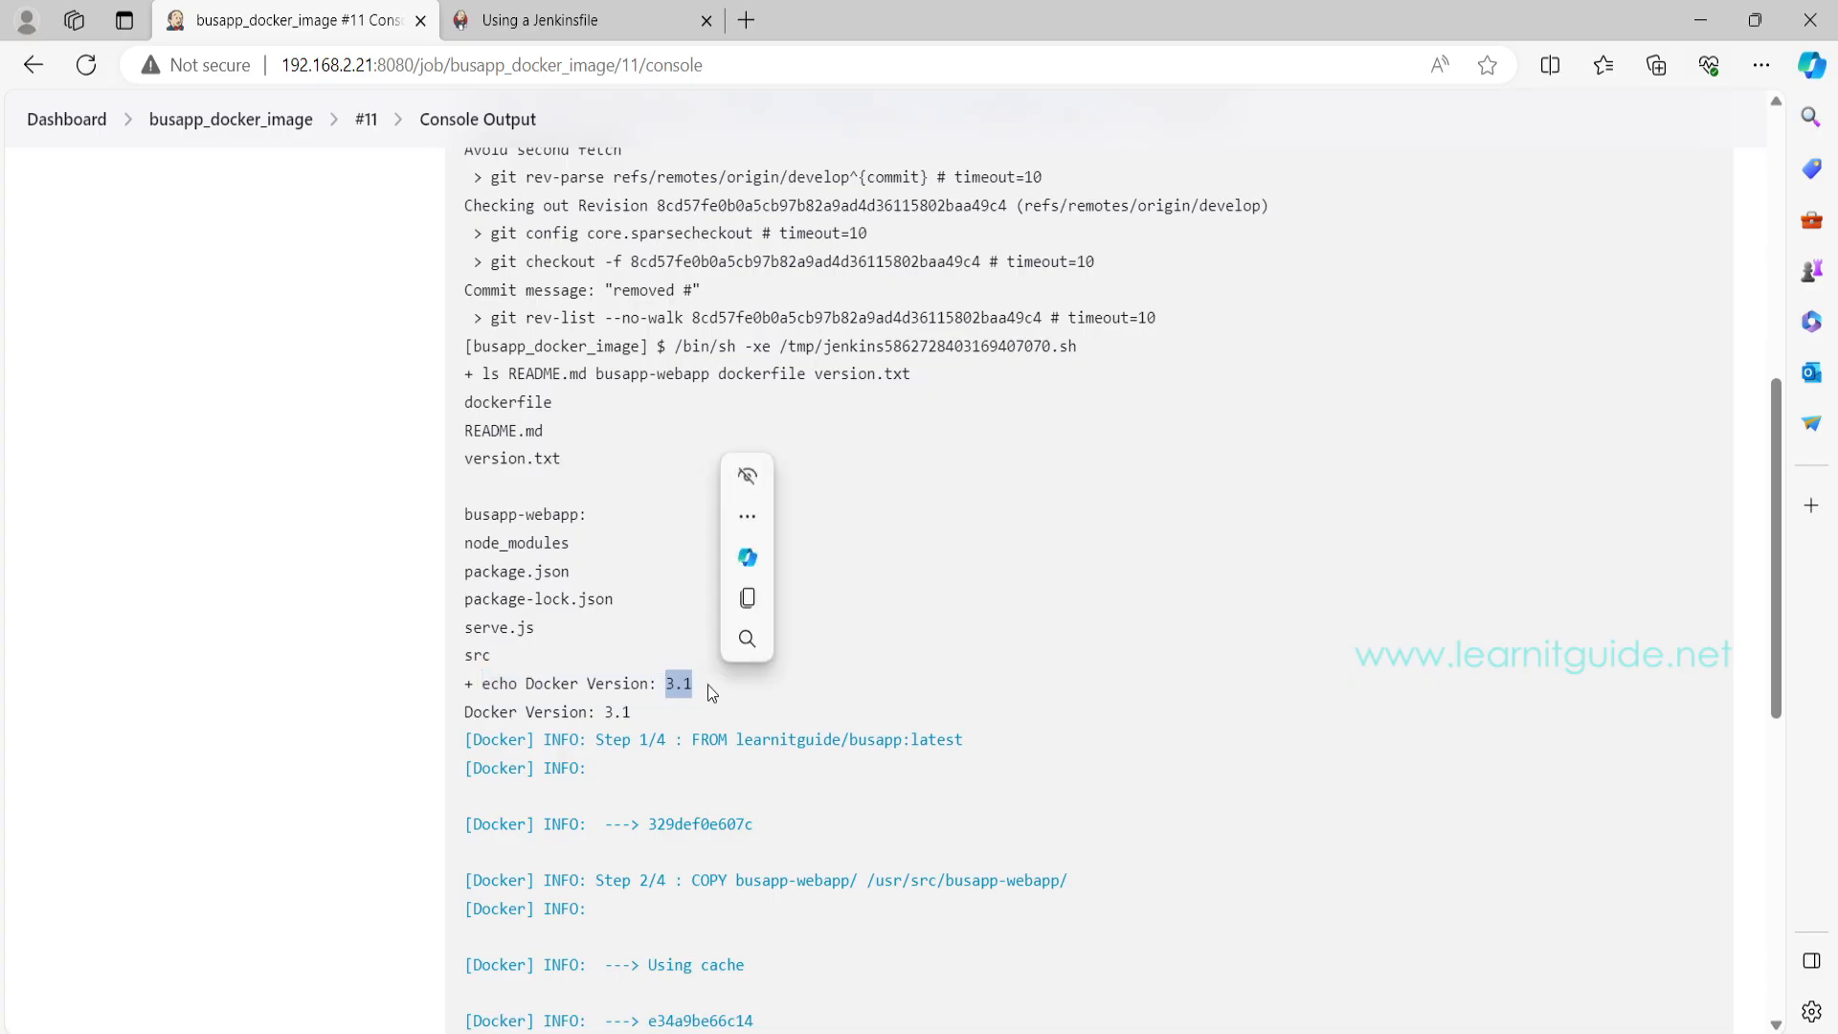
Step: Examine the Docker build steps and the version tag of the built and pushed image in the console output
{"action": "scroll", "coordinate": [747, 708], "scroll_direction": "down", "scroll_amount": 5}
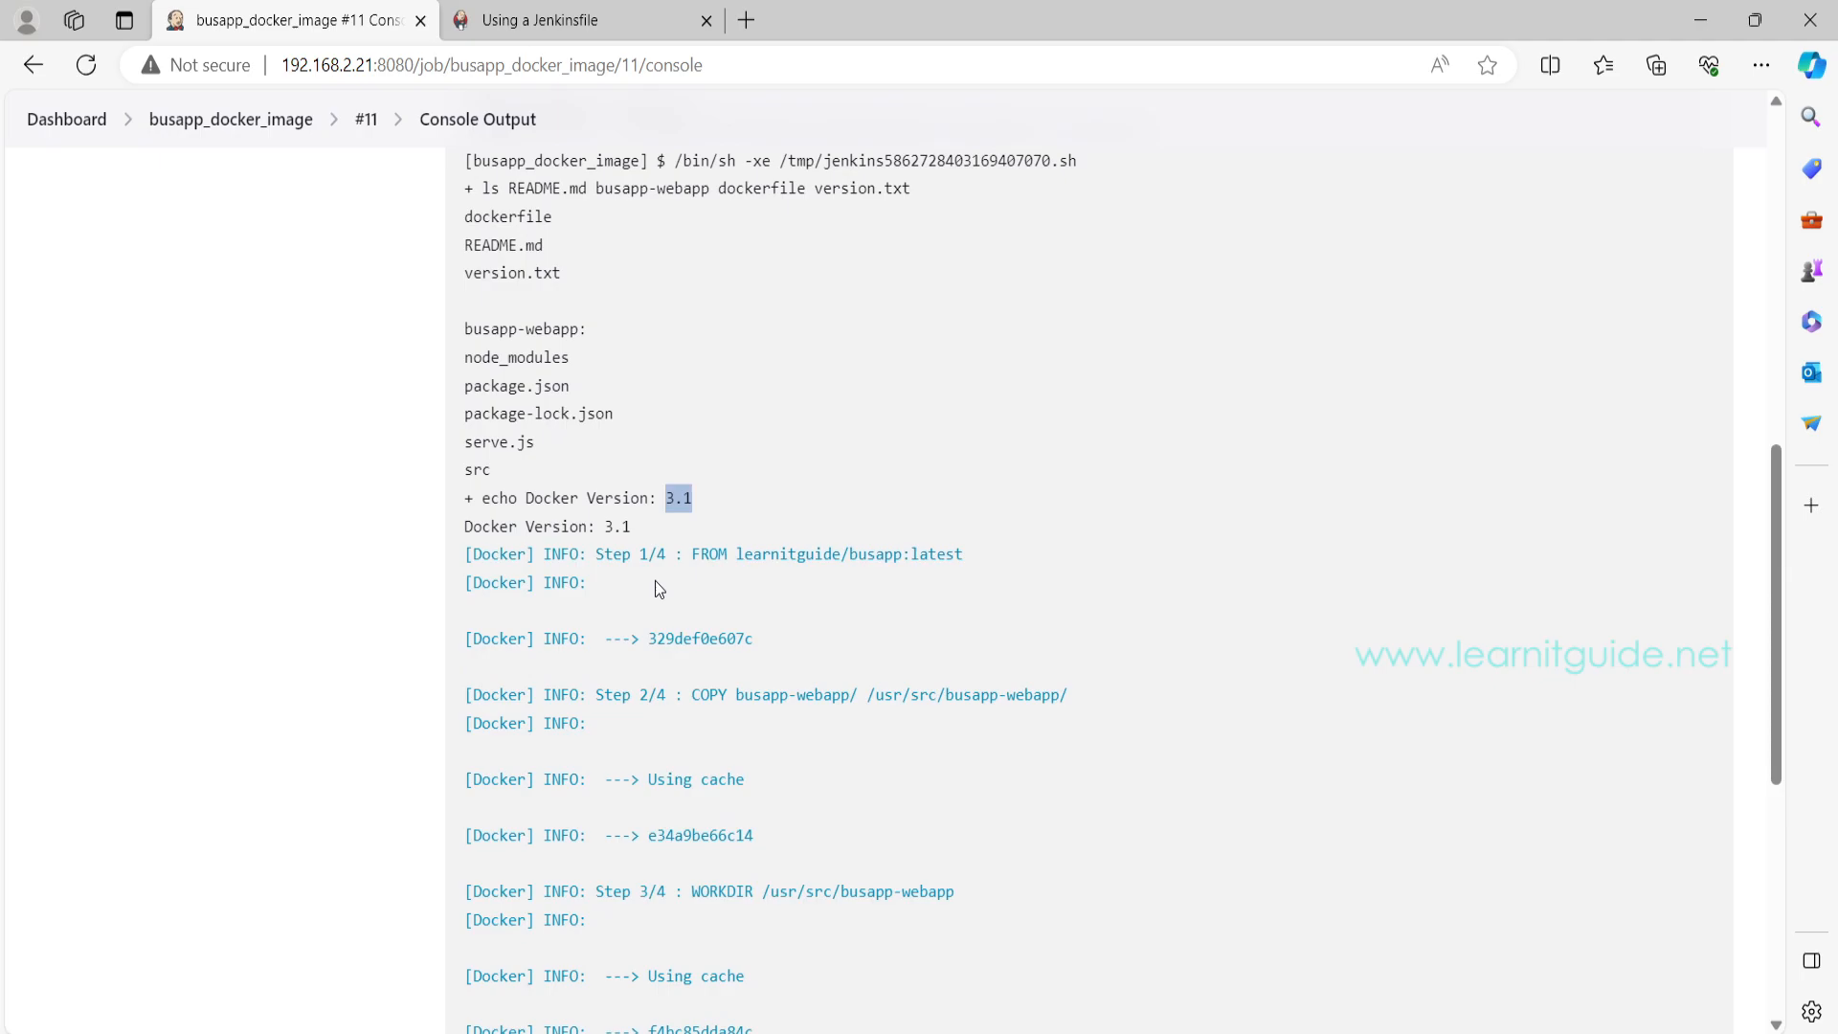
{"action": "left_click_drag", "start_coordinate": [509, 399], "coordinate": [840, 743]}
{"action": "scroll", "coordinate": [629, 692], "scroll_direction": "down", "scroll_amount": 4}
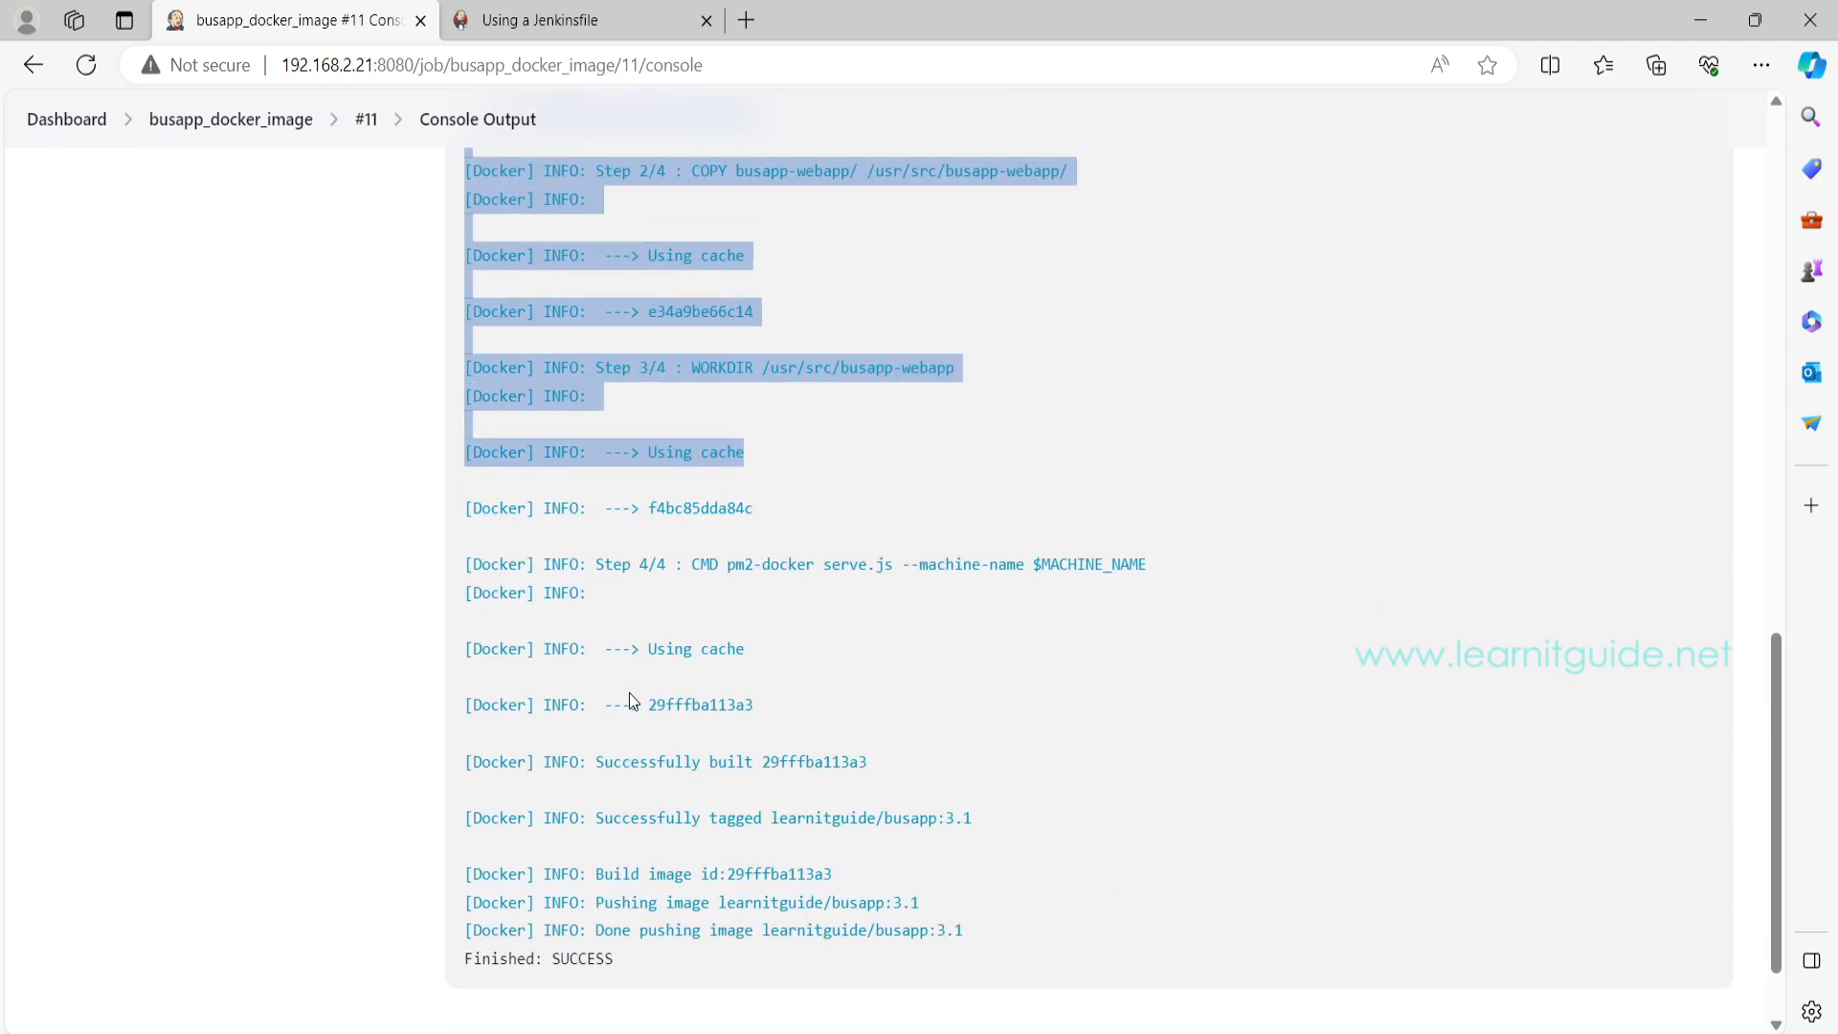
{"action": "left_click_drag", "start_coordinate": [574, 627], "coordinate": [973, 714]}
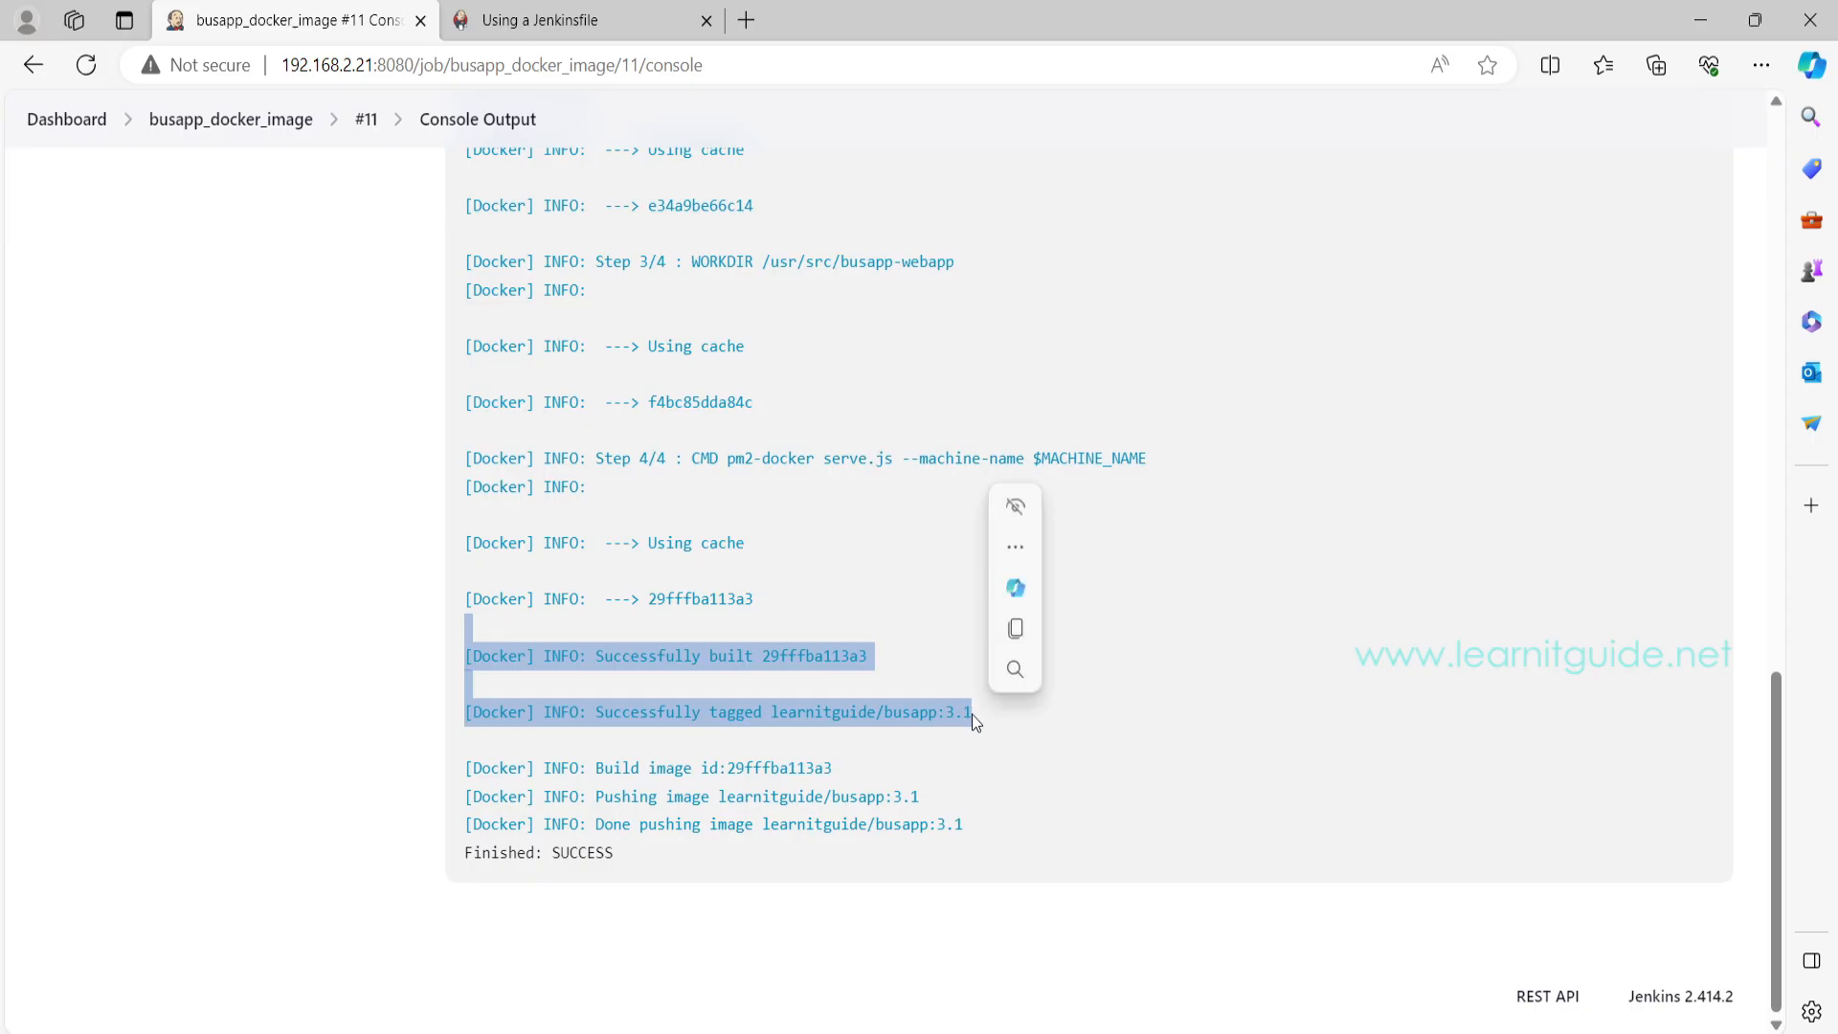
{"action": "left_click", "coordinate": [946, 714]}
{"action": "left_click_drag", "start_coordinate": [619, 791], "coordinate": [934, 821]}
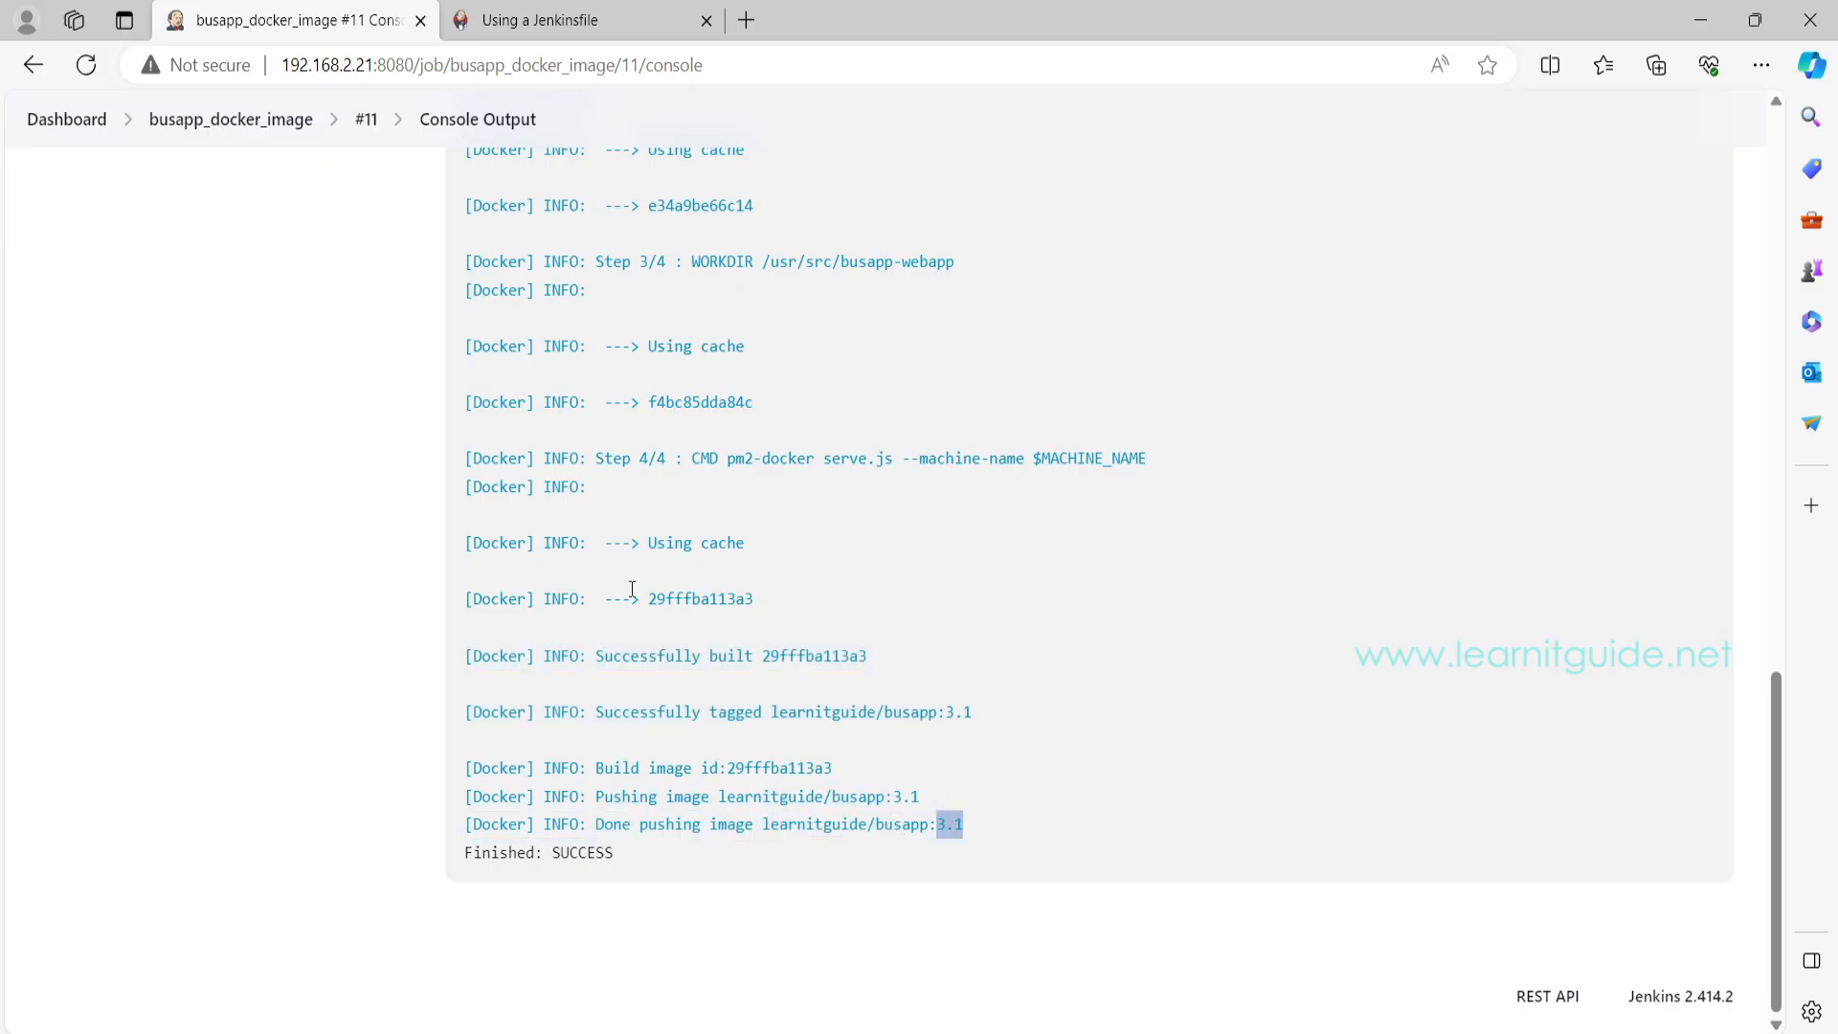
Step: Reopen the busapp_docker_image configuration and remove the docker_version choice parameter after copying its name
{"action": "scroll", "coordinate": [479, 500], "scroll_direction": "up", "scroll_amount": 15}
{"action": "left_click", "coordinate": [231, 119]}
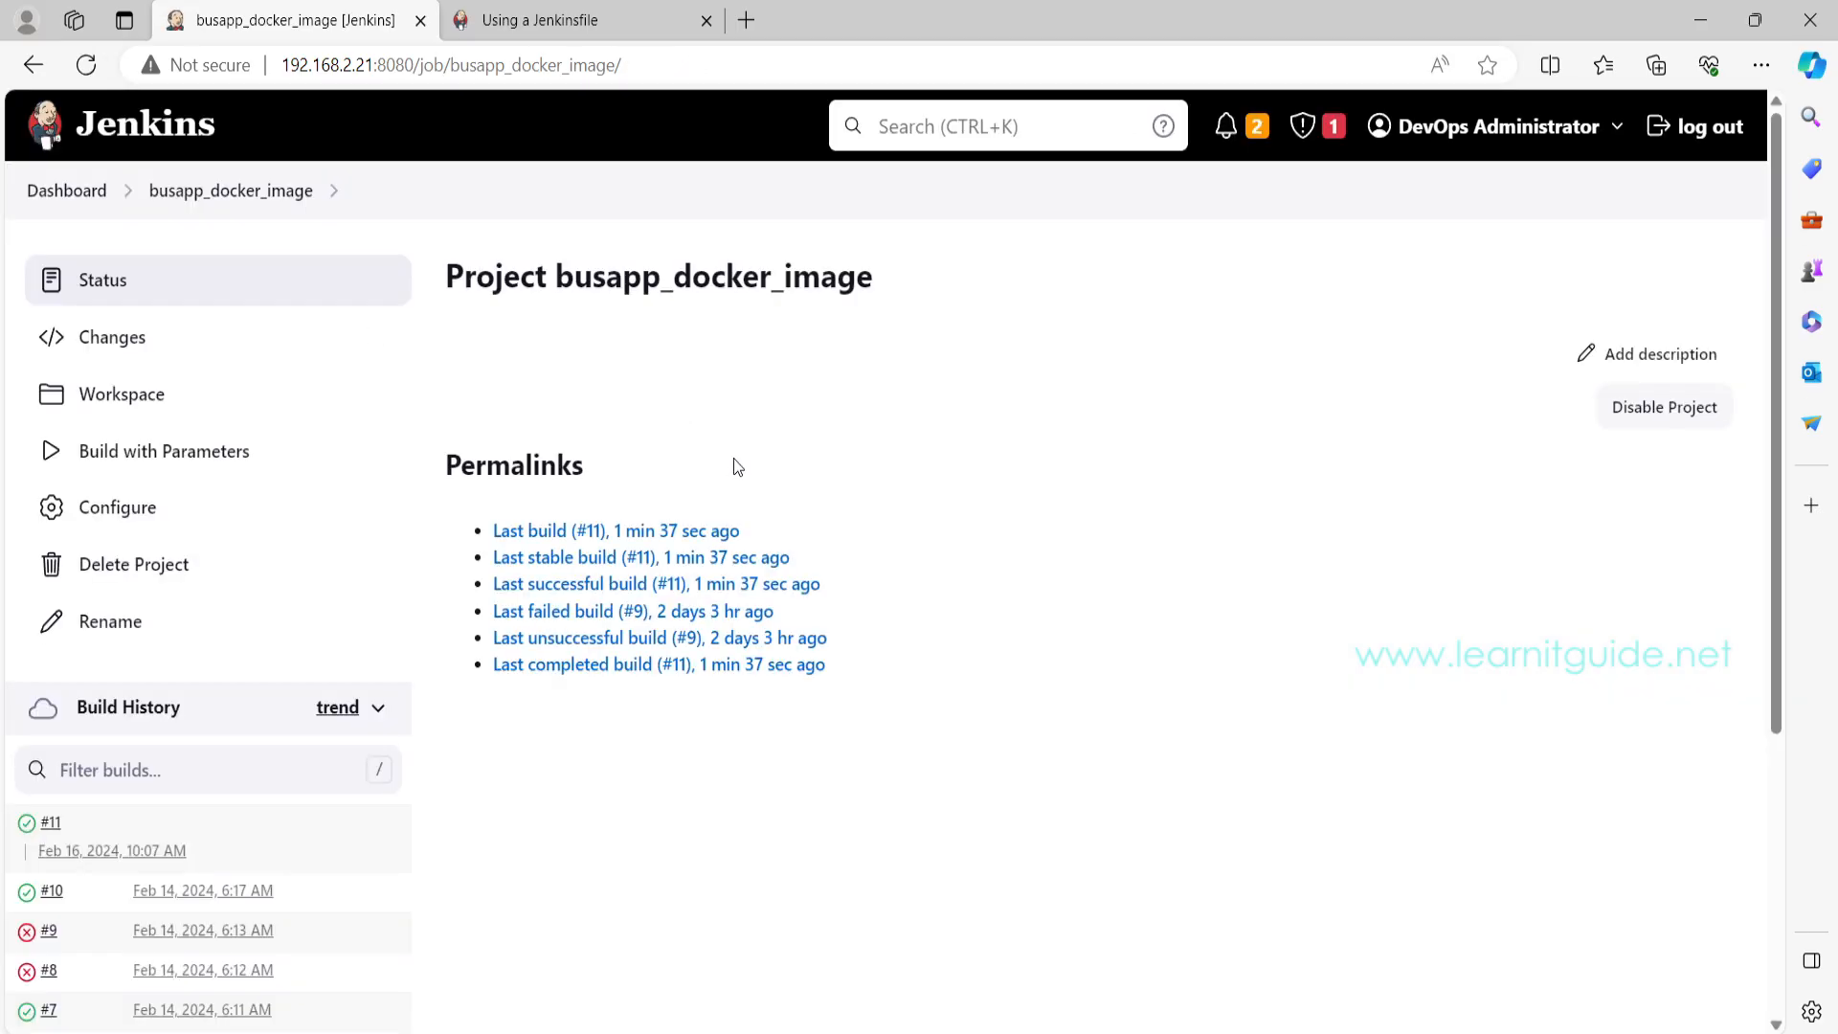
{"action": "left_click", "coordinate": [149, 520]}
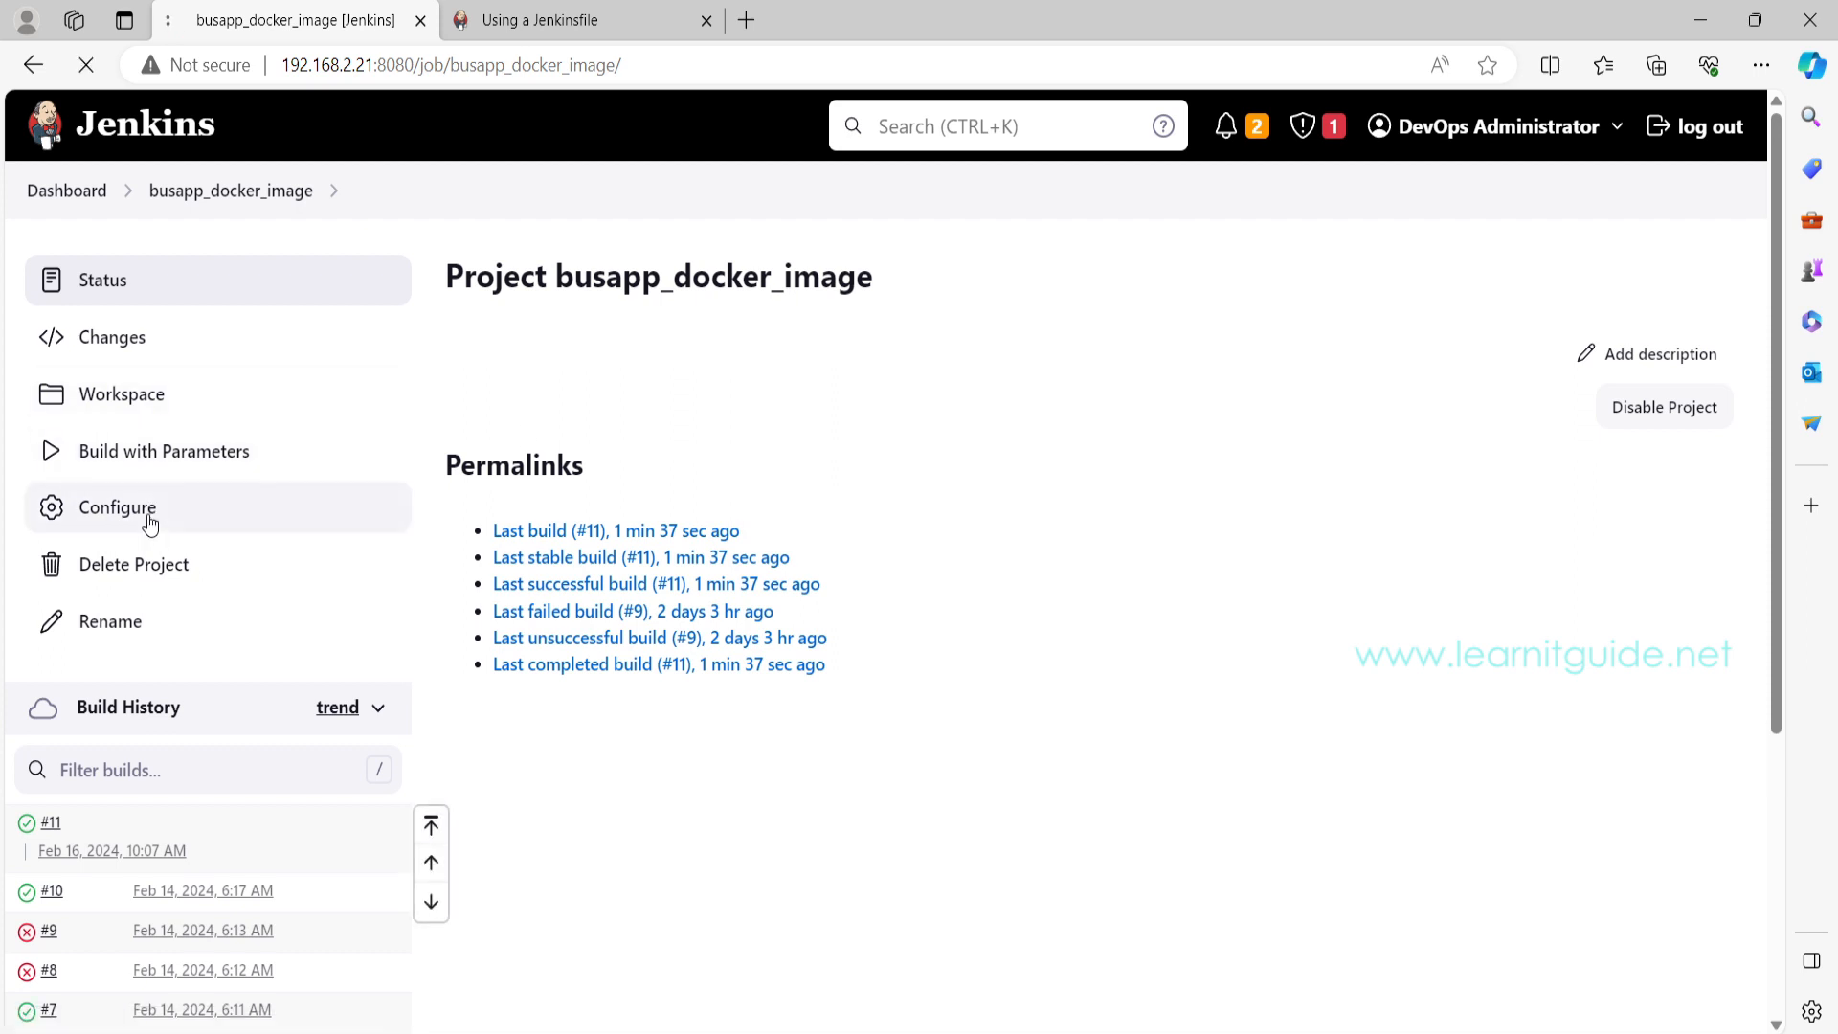
{"action": "scroll", "coordinate": [788, 618], "scroll_direction": "down", "scroll_amount": 4}
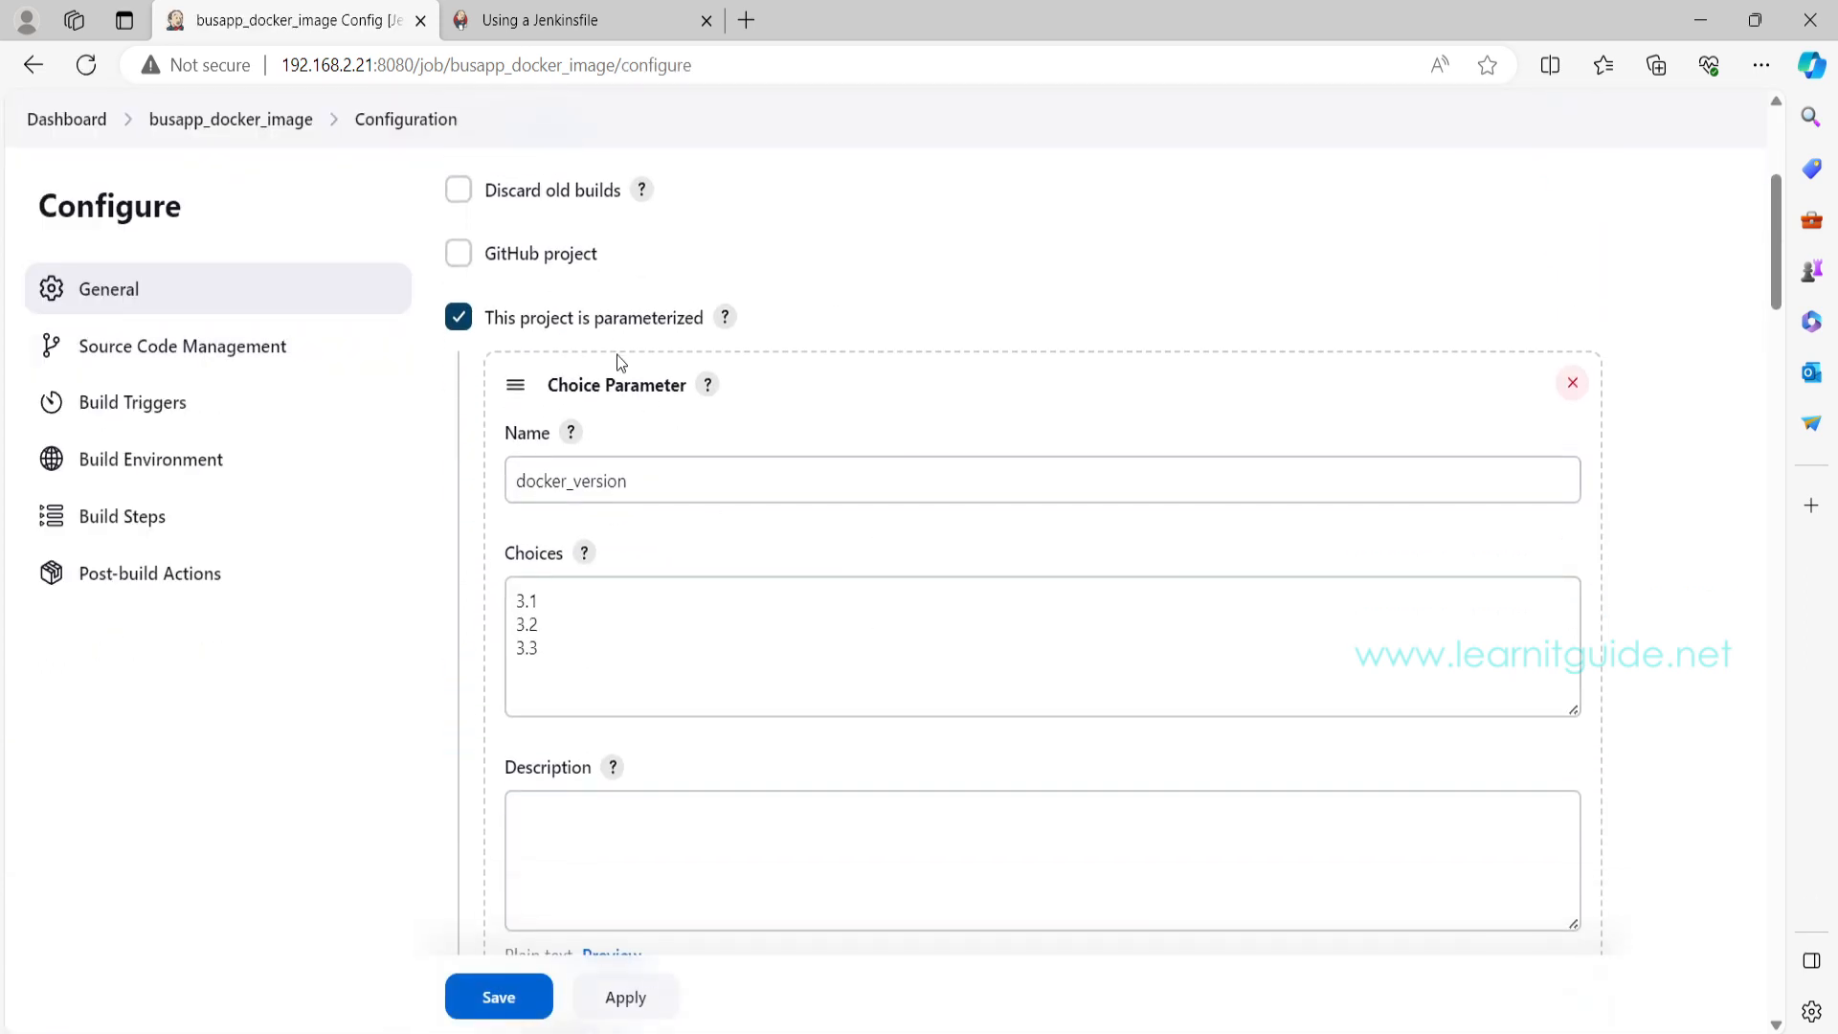
{"action": "left_click_drag", "start_coordinate": [713, 481], "coordinate": [379, 462]}
{"action": "key", "text": "ctrl+c"}
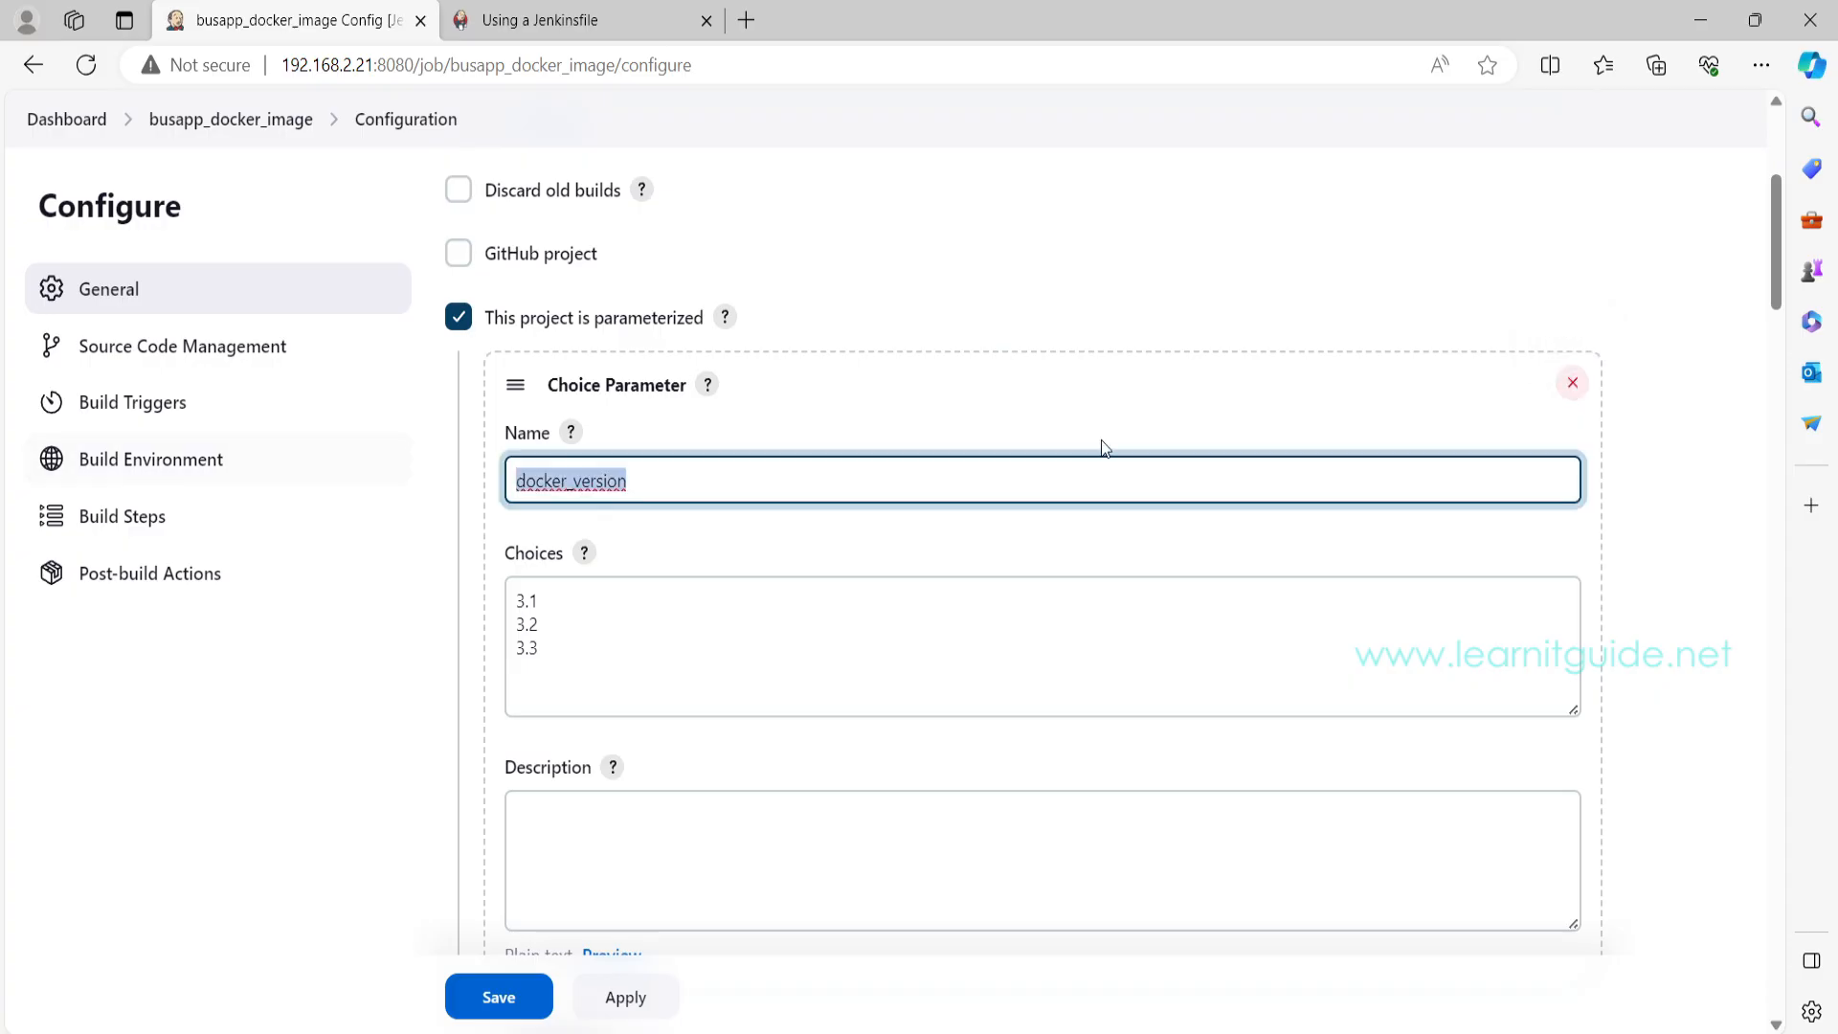
{"action": "left_click", "coordinate": [1572, 385]}
Step: Add a string parameter named docker_version with default value 3.0, and apply and save the configuration
{"action": "left_click", "coordinate": [567, 363]}
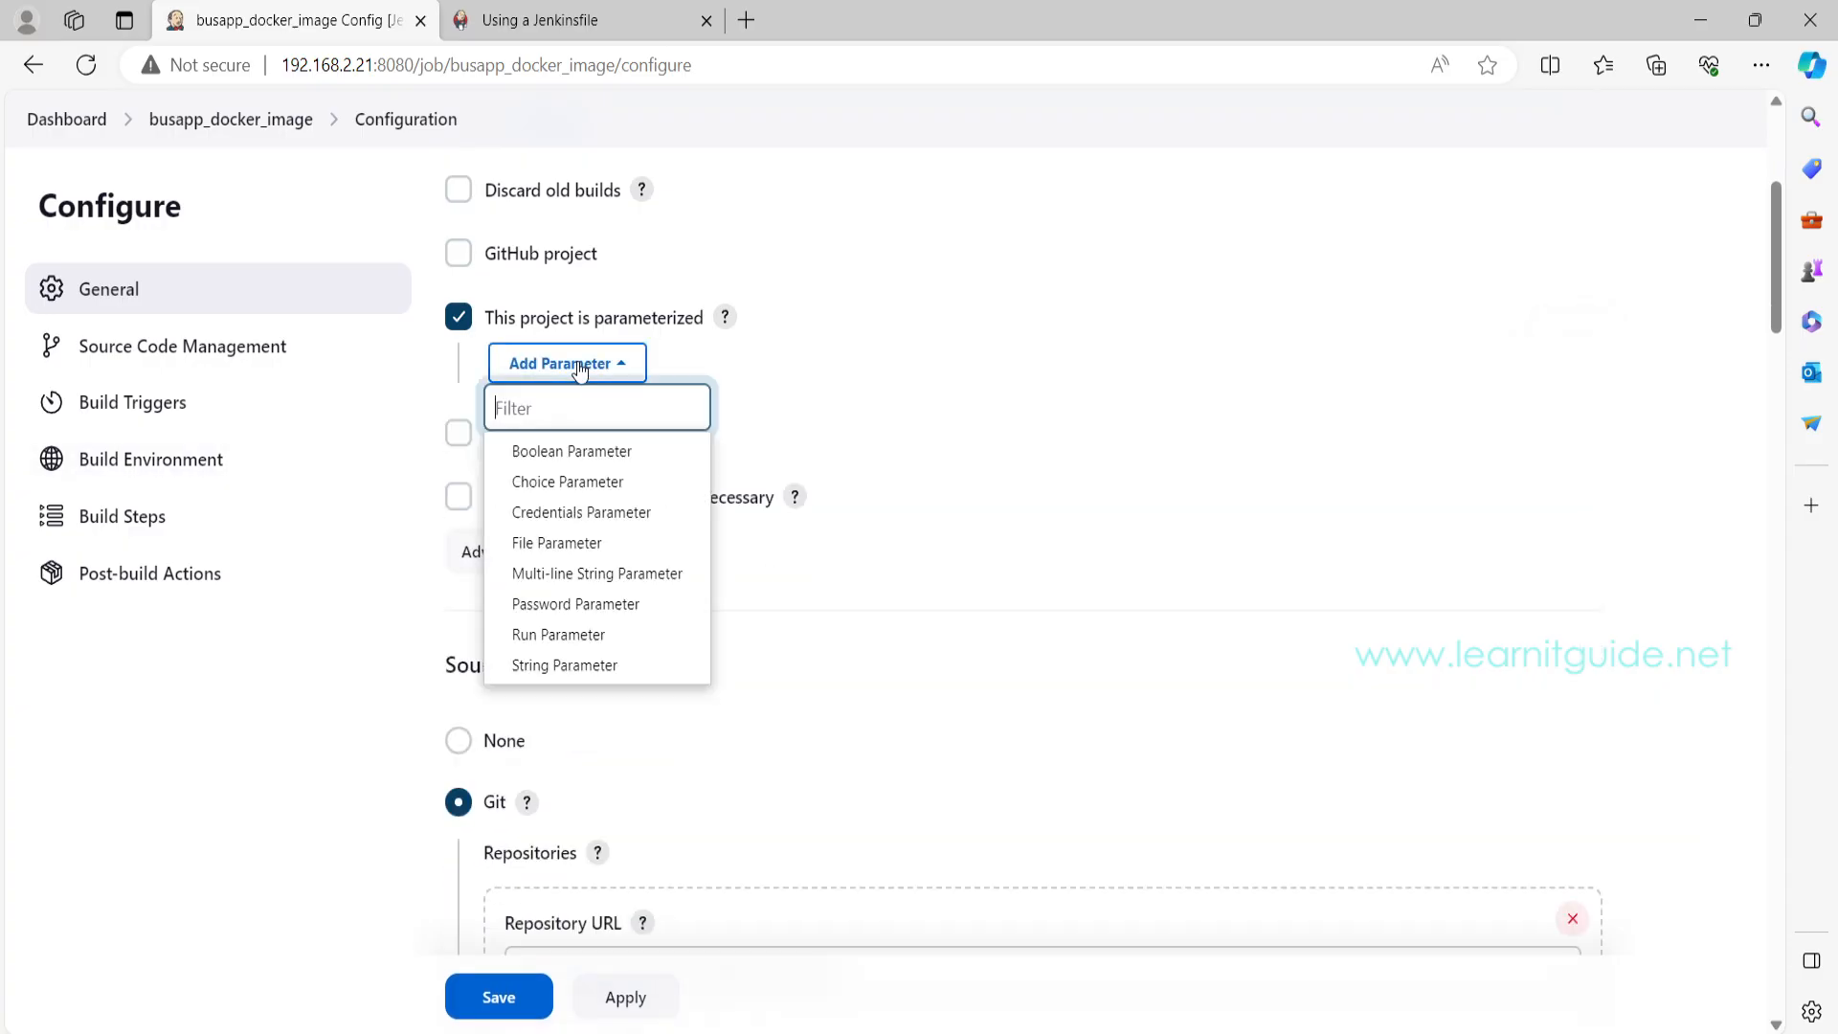
{"action": "left_click", "coordinate": [586, 668]}
{"action": "left_click", "coordinate": [599, 484]}
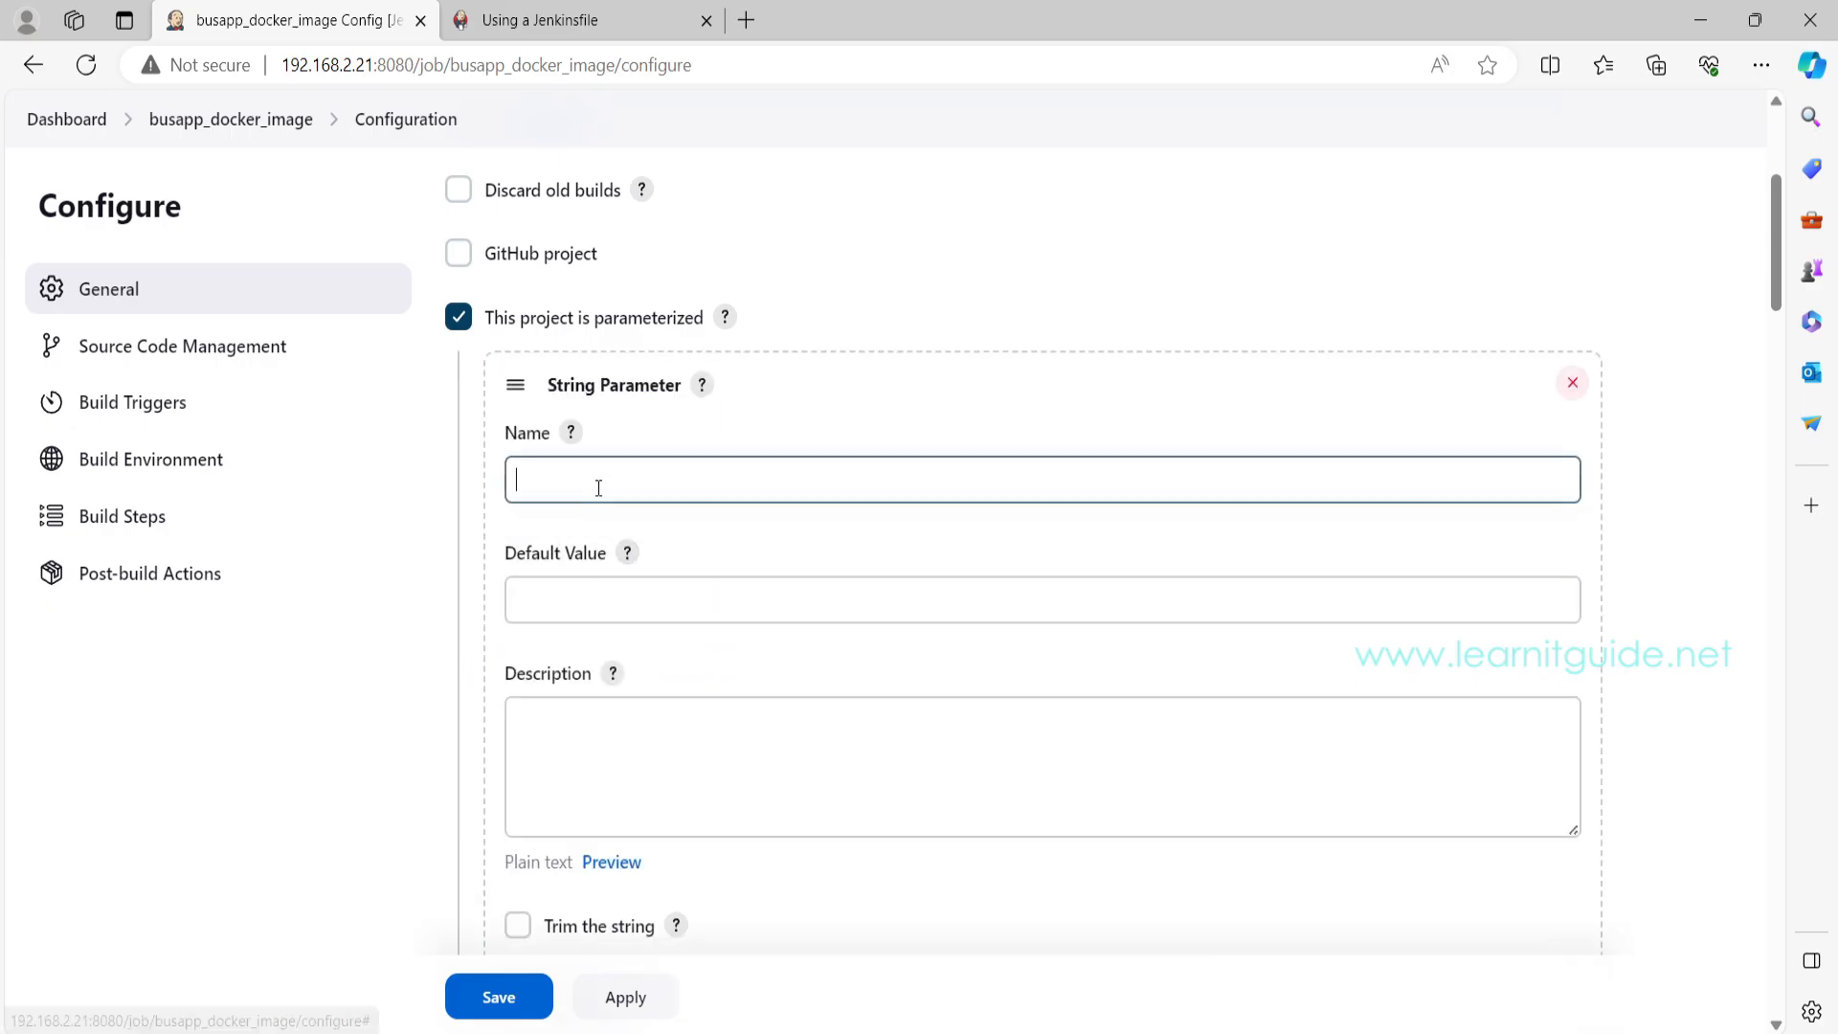
{"action": "key", "text": "ctrl+v"}
{"action": "left_click", "coordinate": [588, 605]}
{"action": "type", "text": "3"}
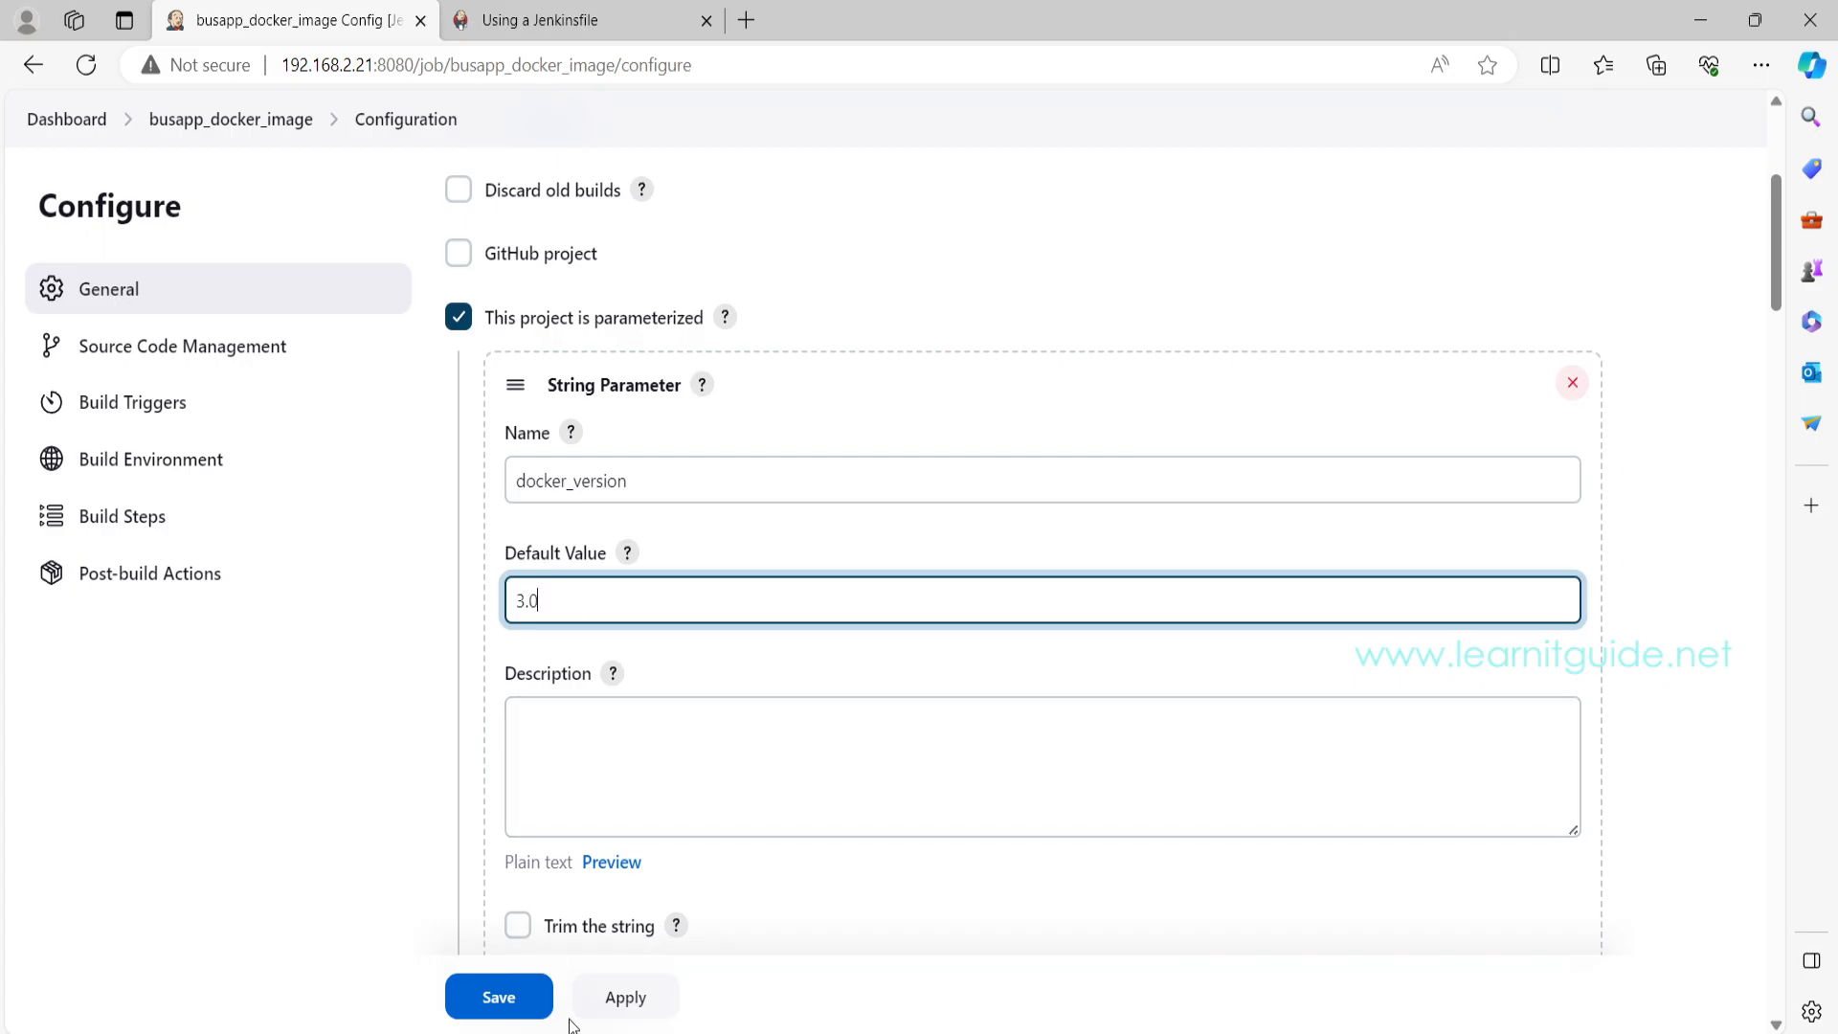
{"action": "left_click", "coordinate": [623, 1005]}
{"action": "left_click", "coordinate": [500, 1001]}
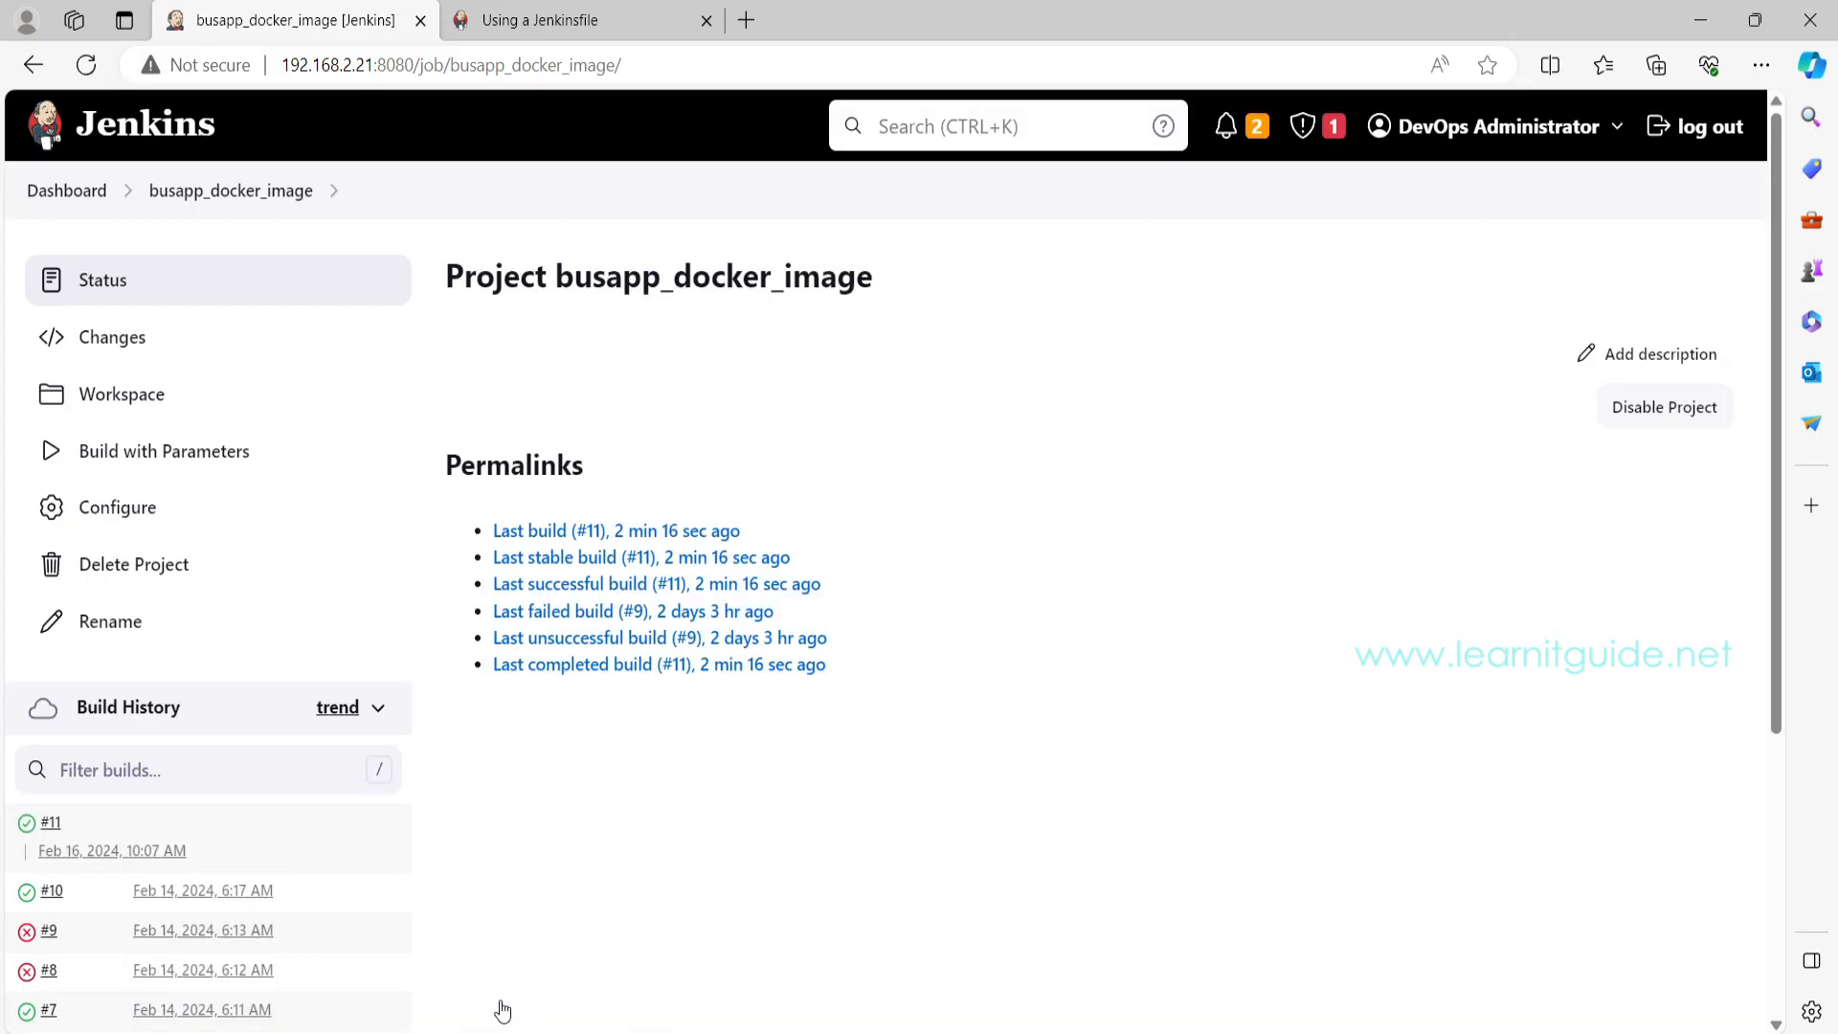
Step: Start another build with parameters, replacing the default docker_version value with 3.1
{"action": "left_click", "coordinate": [164, 472]}
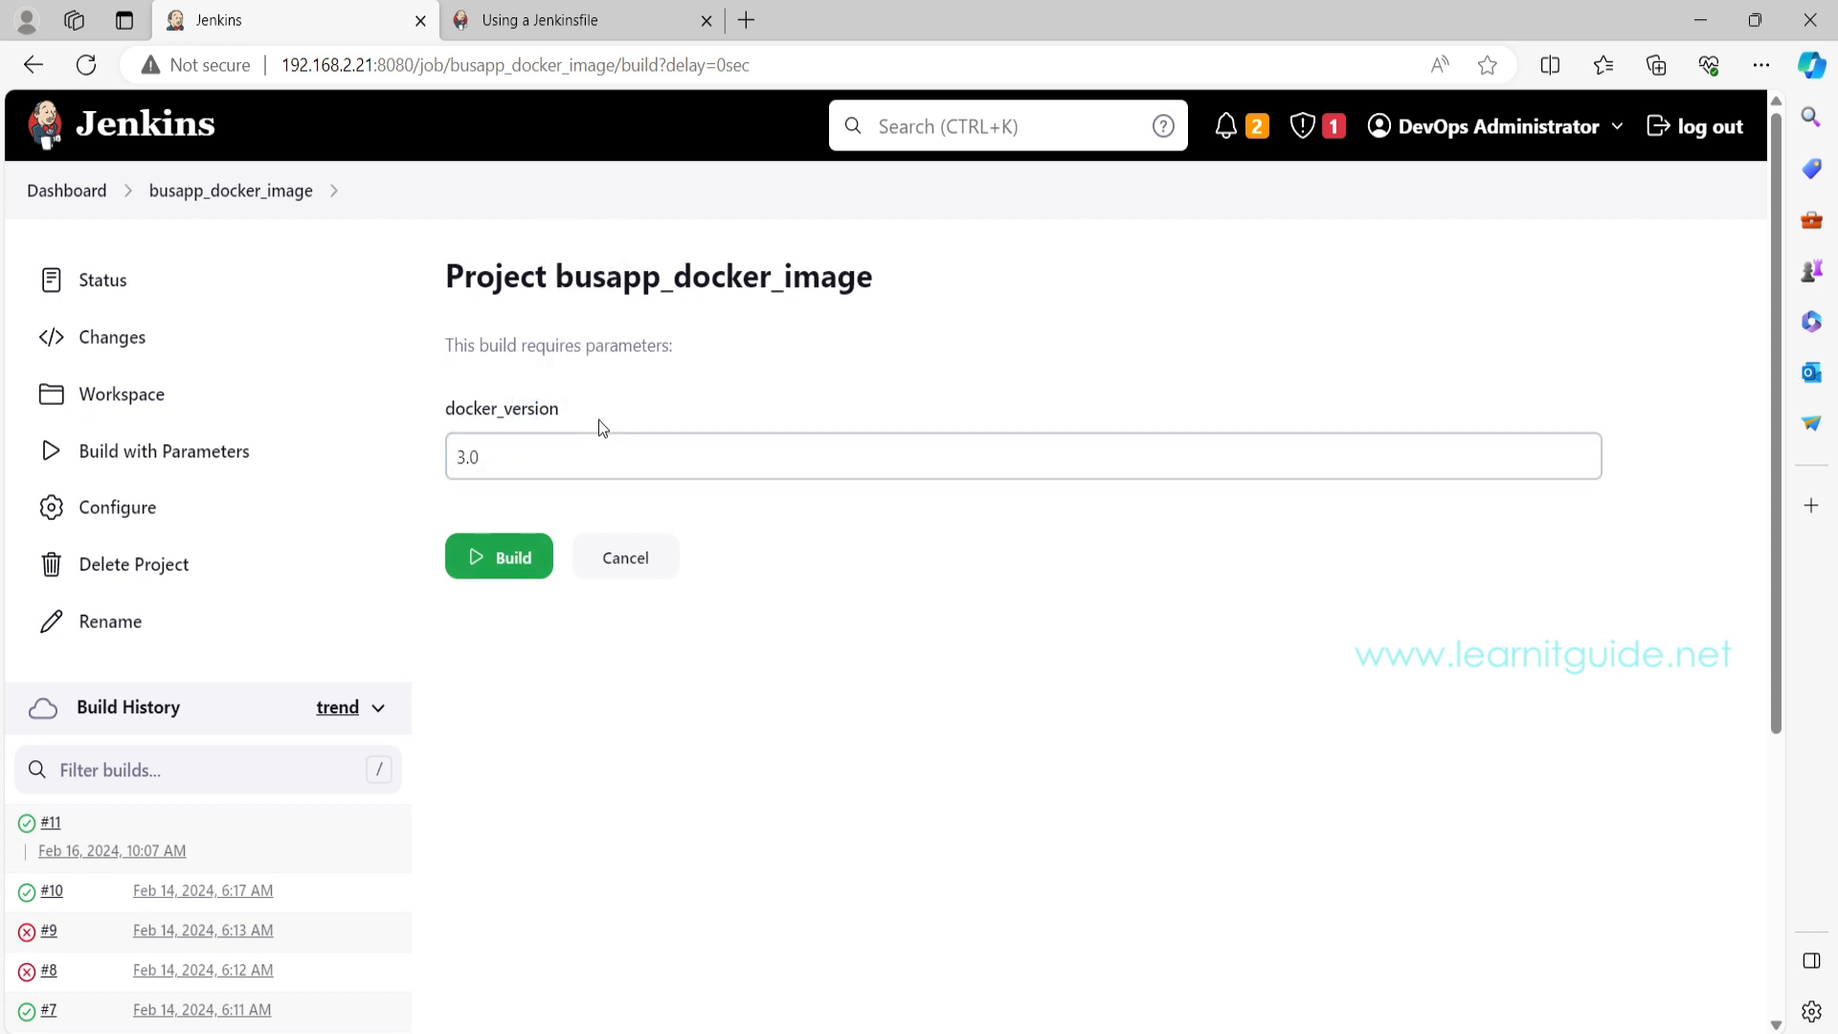
{"action": "double_click", "coordinate": [518, 466]}
{"action": "type", "text": "3.1"}
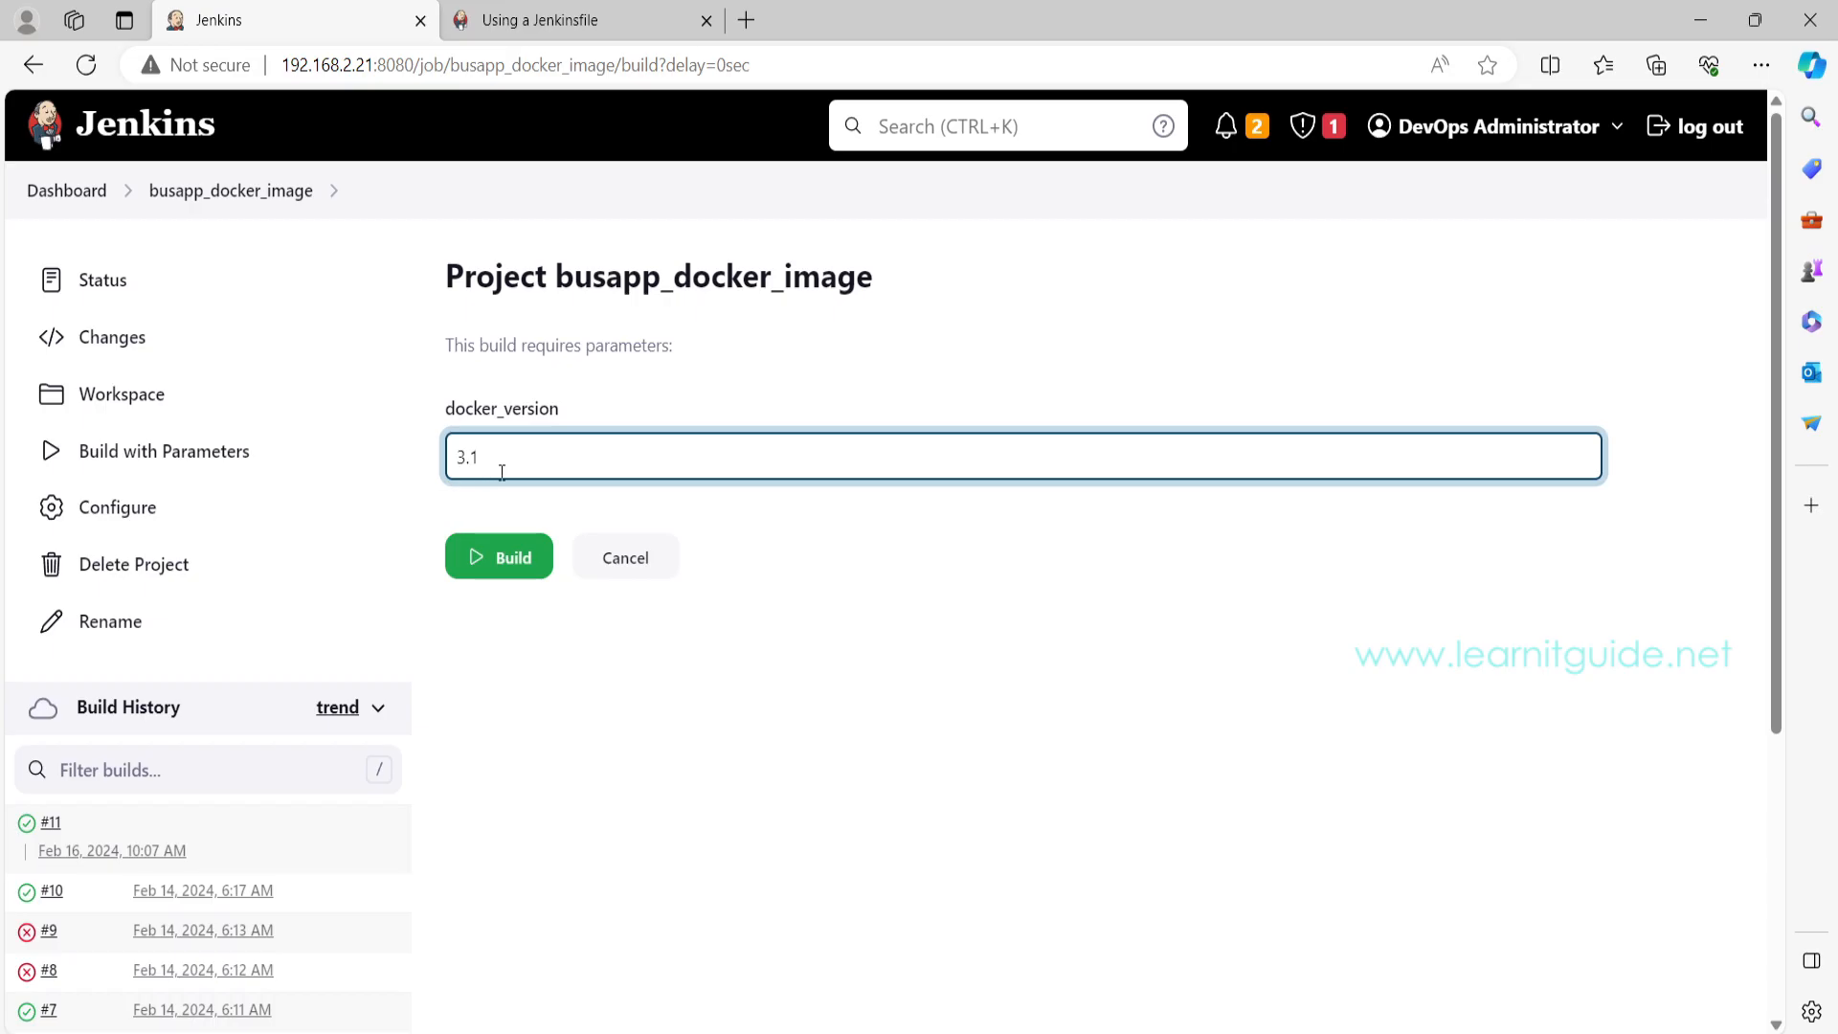
{"action": "left_click", "coordinate": [505, 567]}
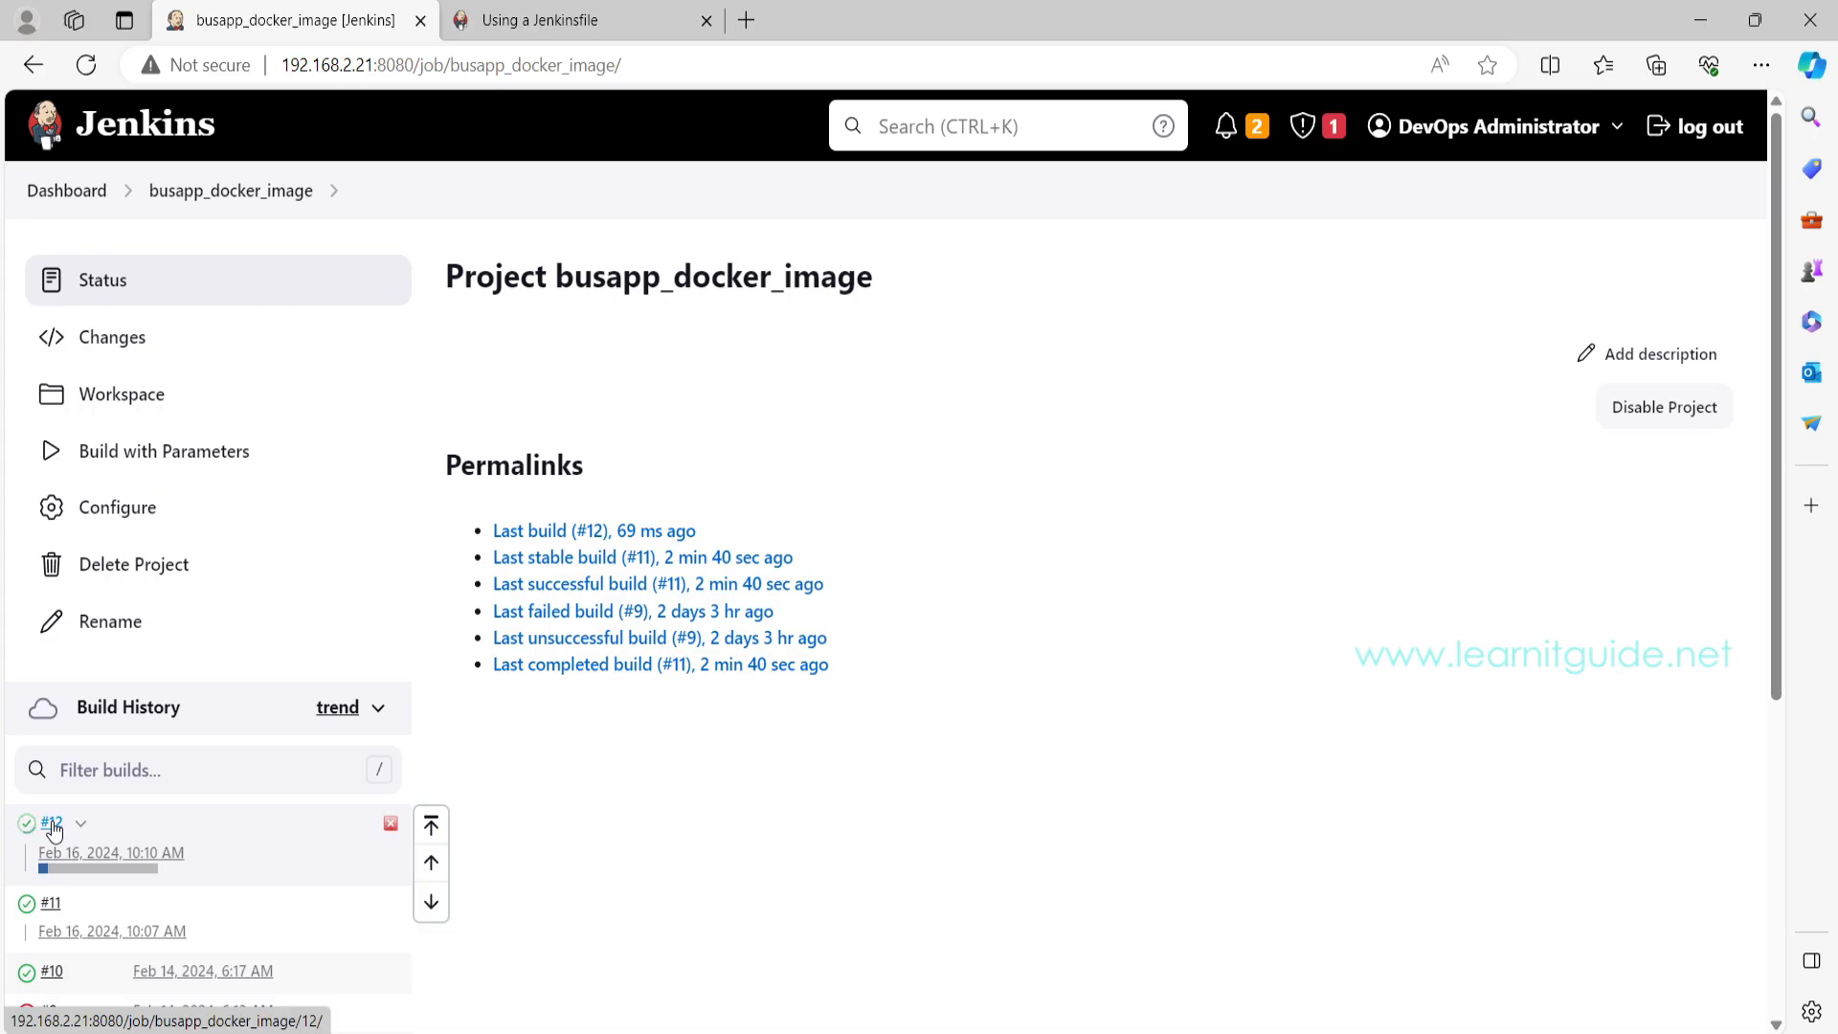
Step: Open the console output of build #12 and check the echoed Docker version and the Docker image messages
{"action": "left_click", "coordinate": [52, 825]}
{"action": "left_click", "coordinate": [113, 388]}
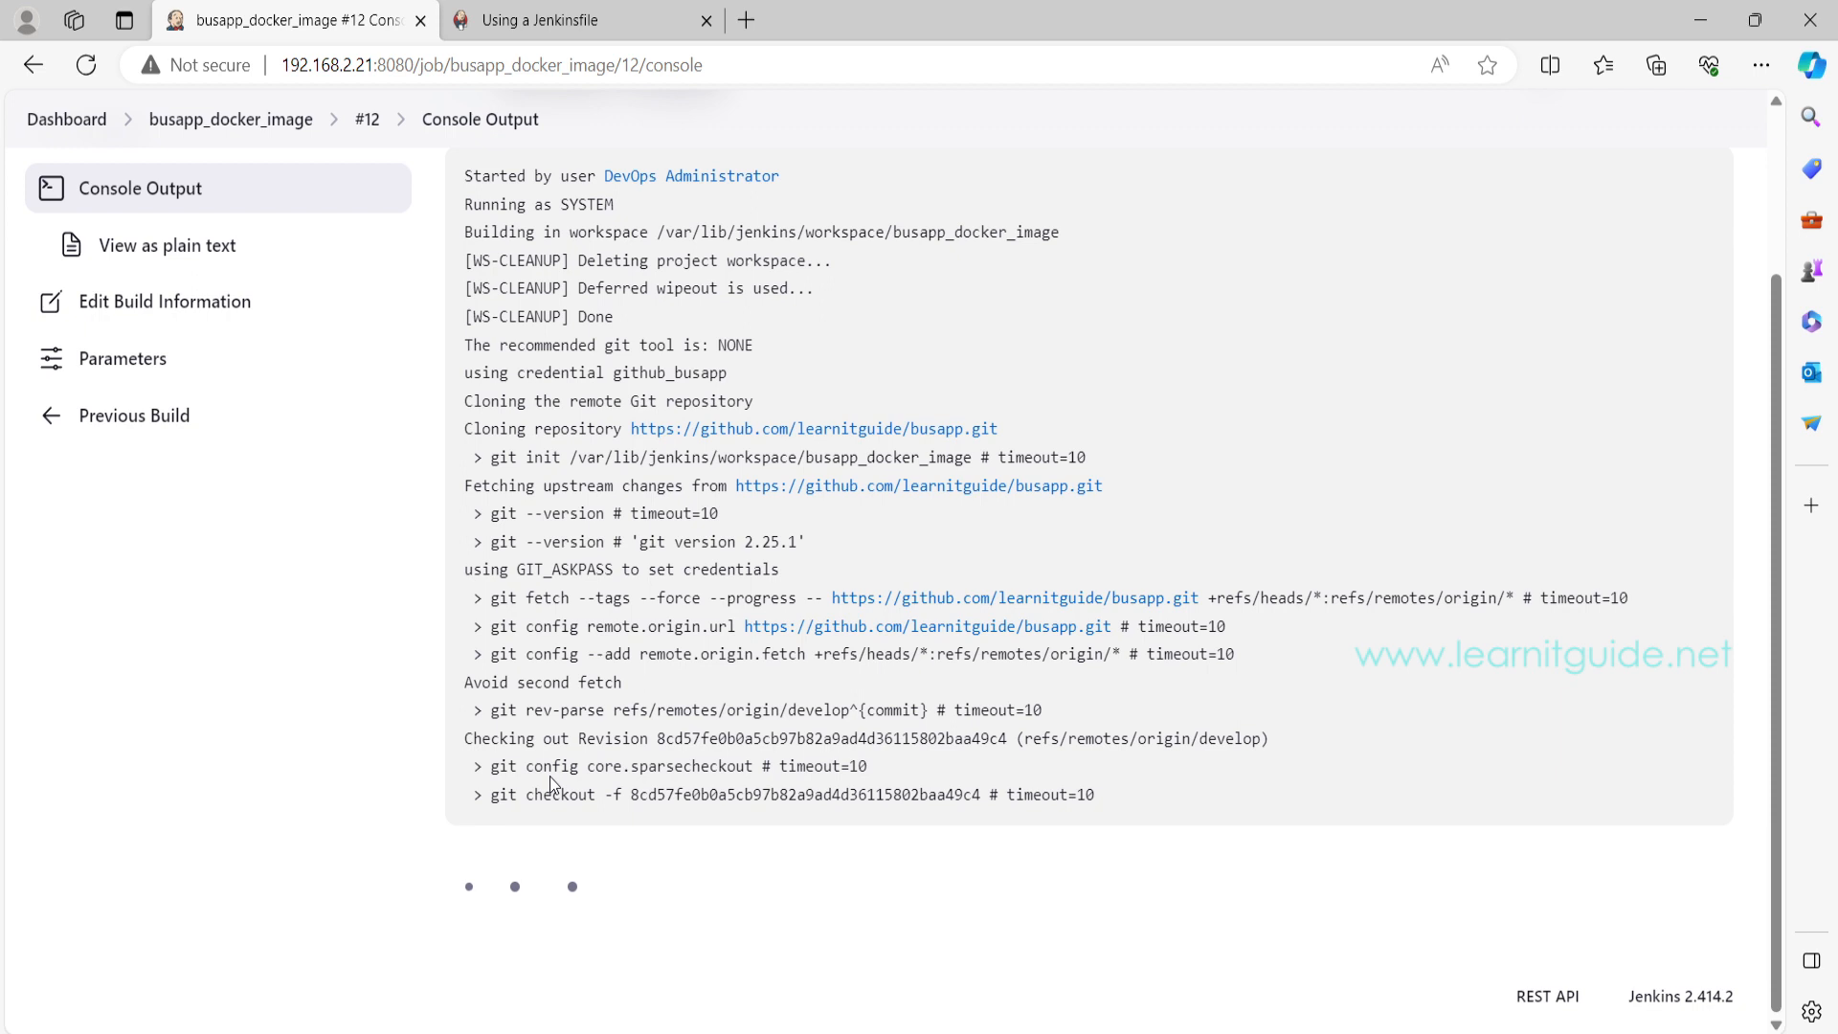
{"action": "left_click_drag", "start_coordinate": [484, 570], "coordinate": [938, 767]}
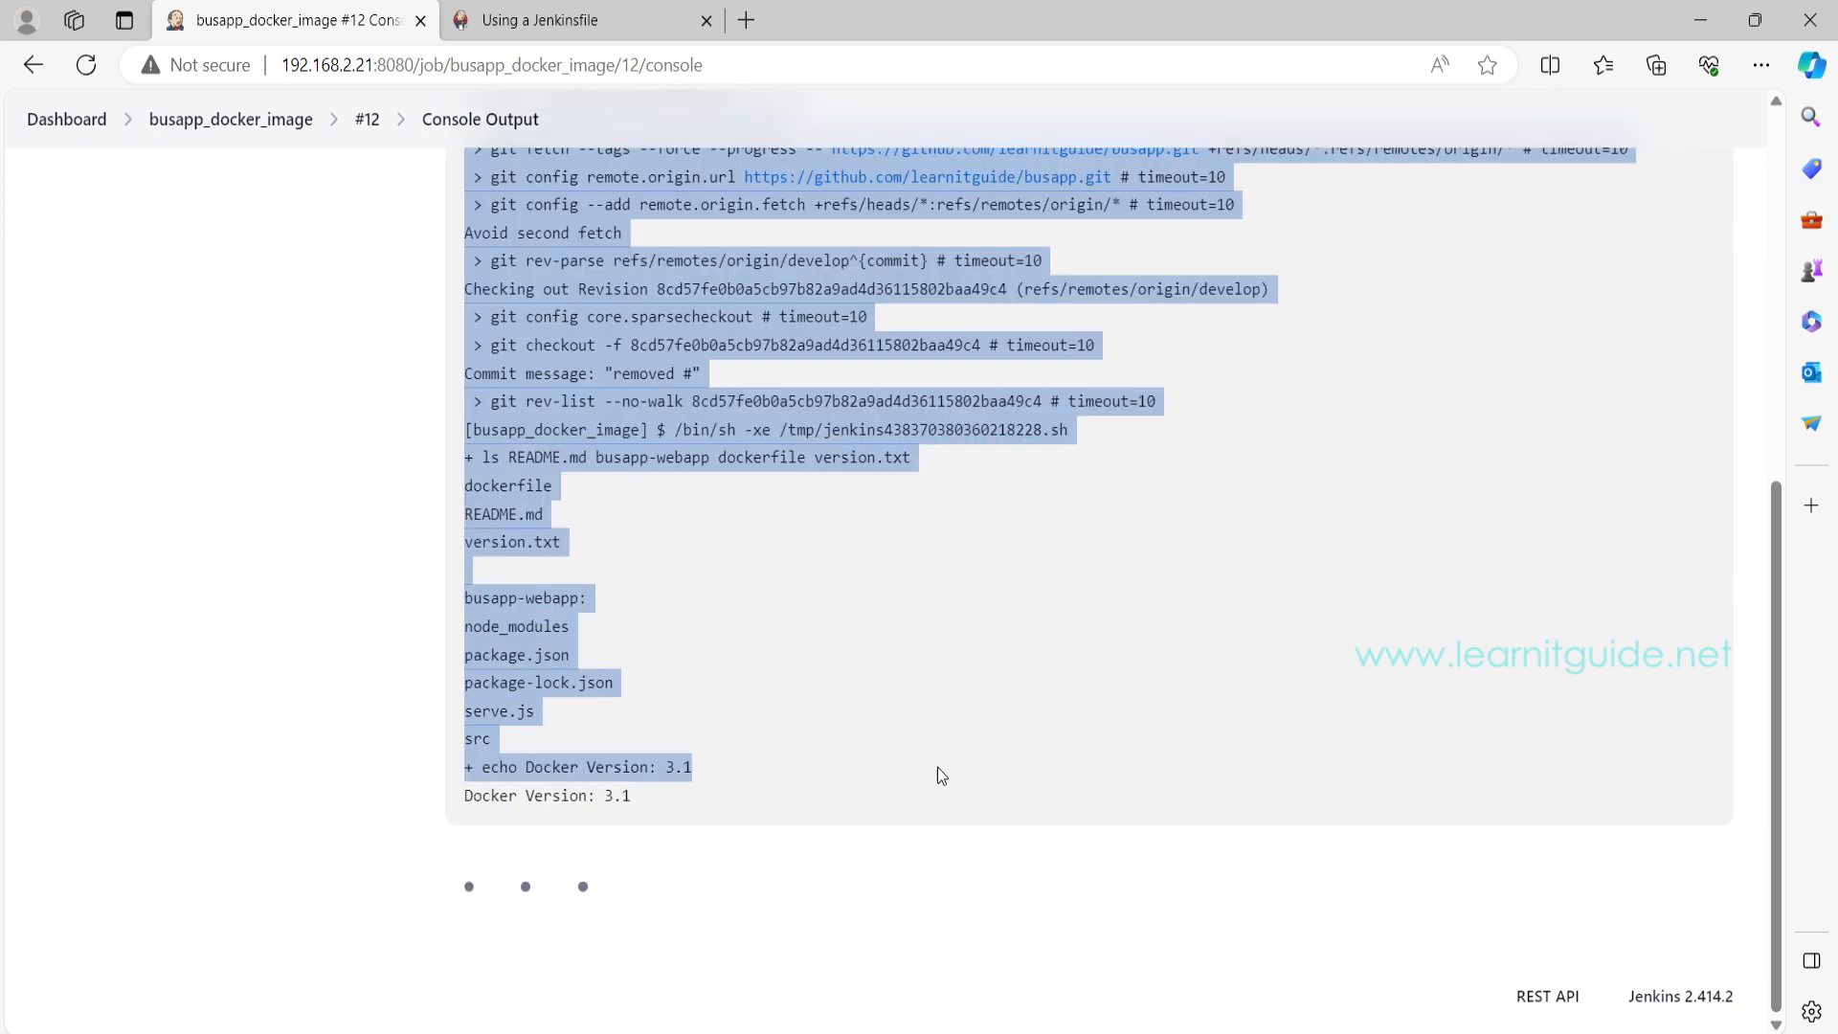
{"action": "left_click_drag", "start_coordinate": [676, 766], "coordinate": [472, 778]}
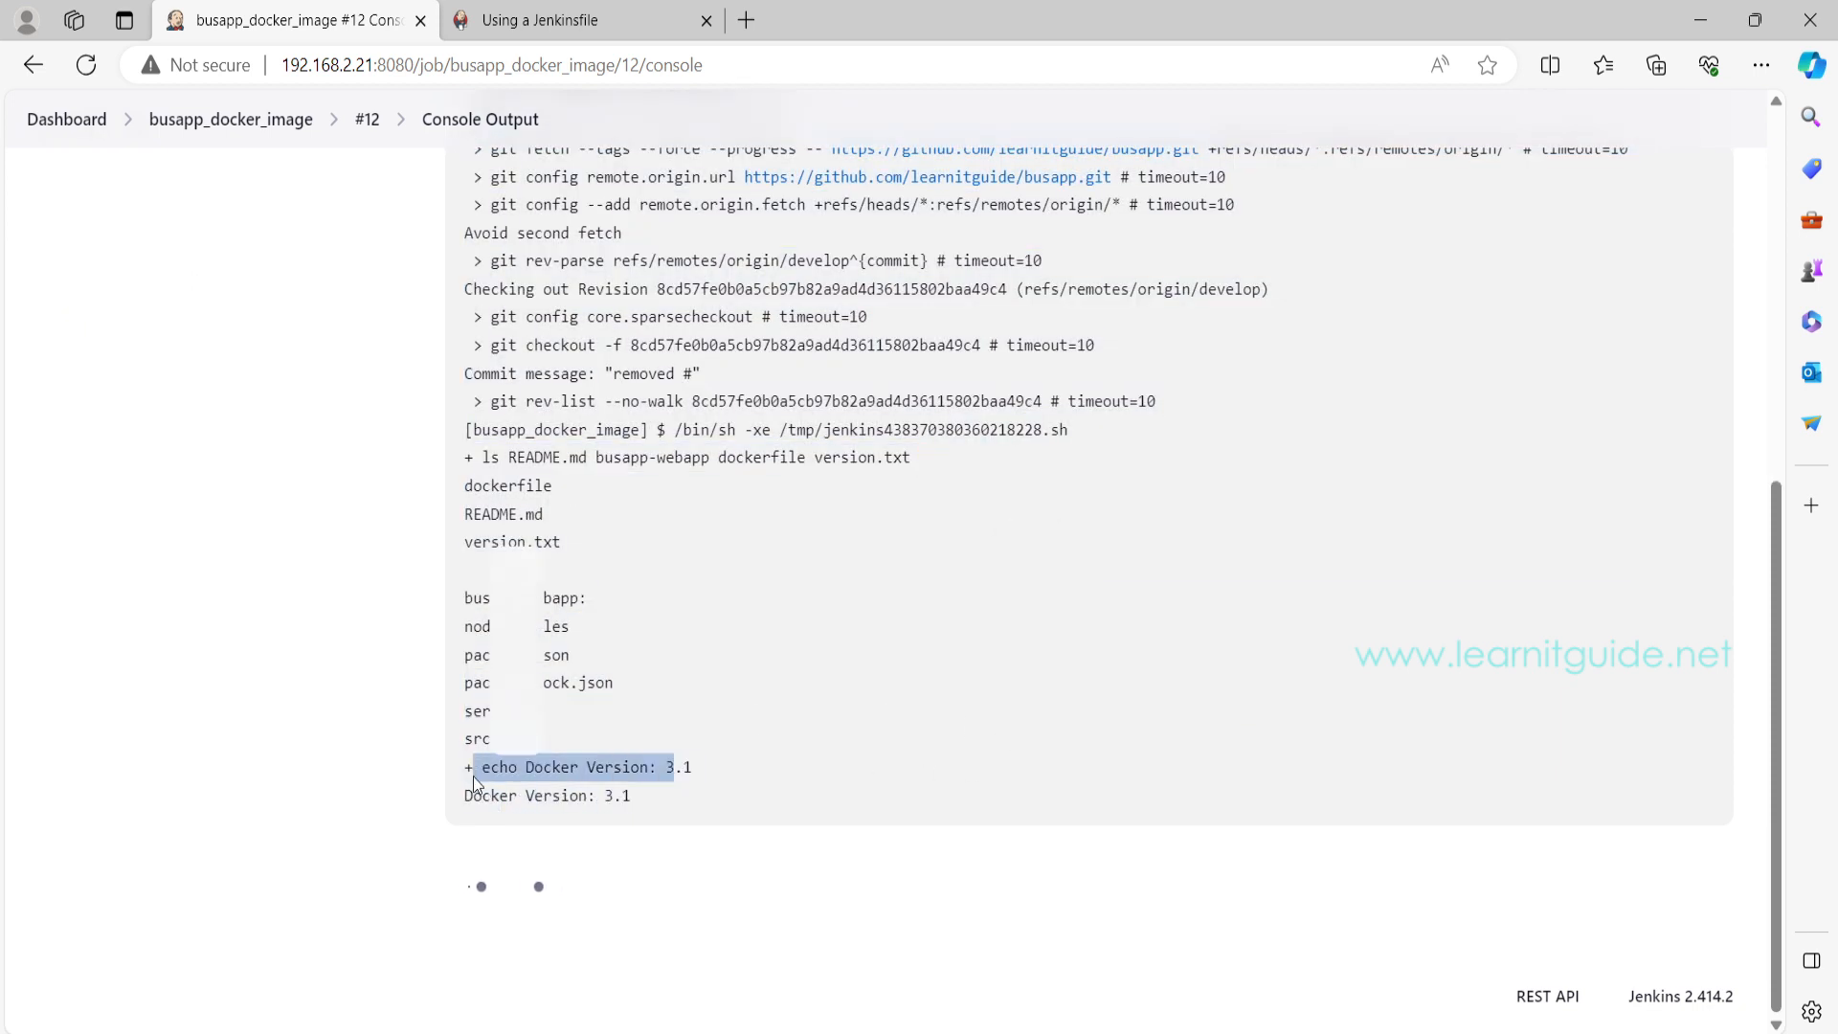
{"action": "left_click", "coordinate": [636, 796]}
{"action": "left_click_drag", "start_coordinate": [682, 770], "coordinate": [666, 769]}
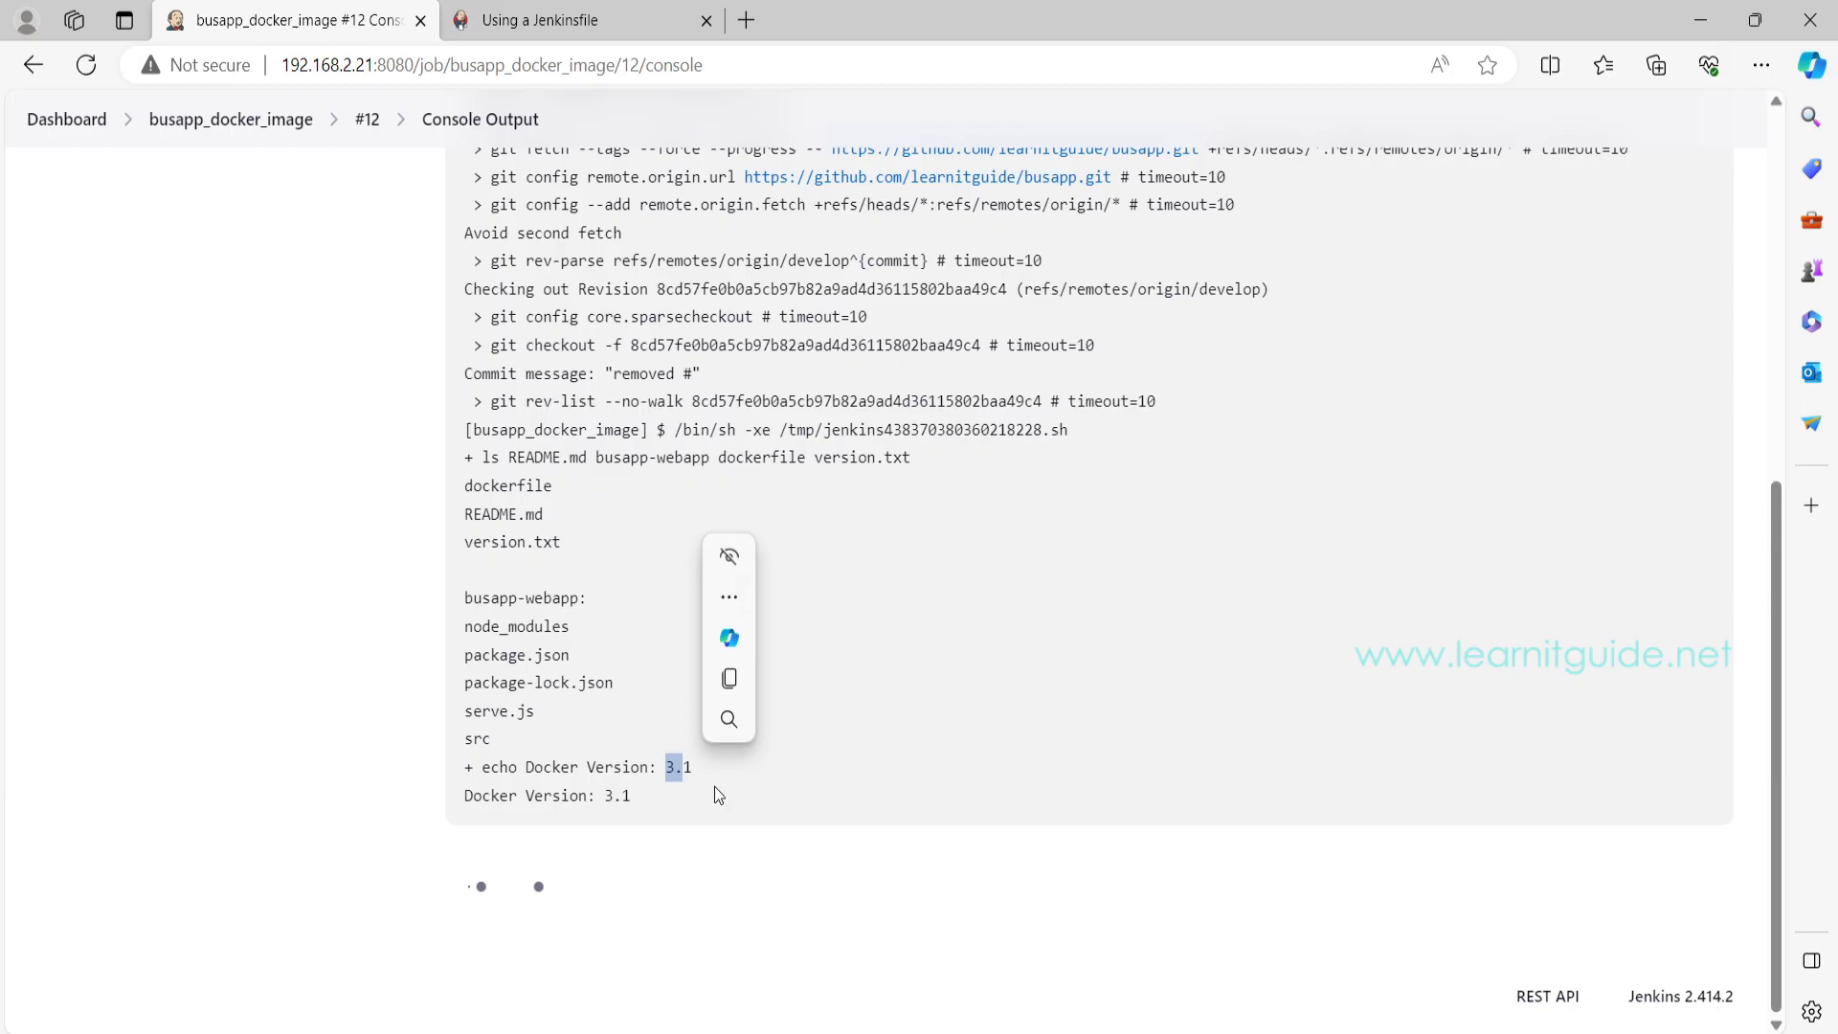
{"action": "left_click", "coordinate": [948, 785]}
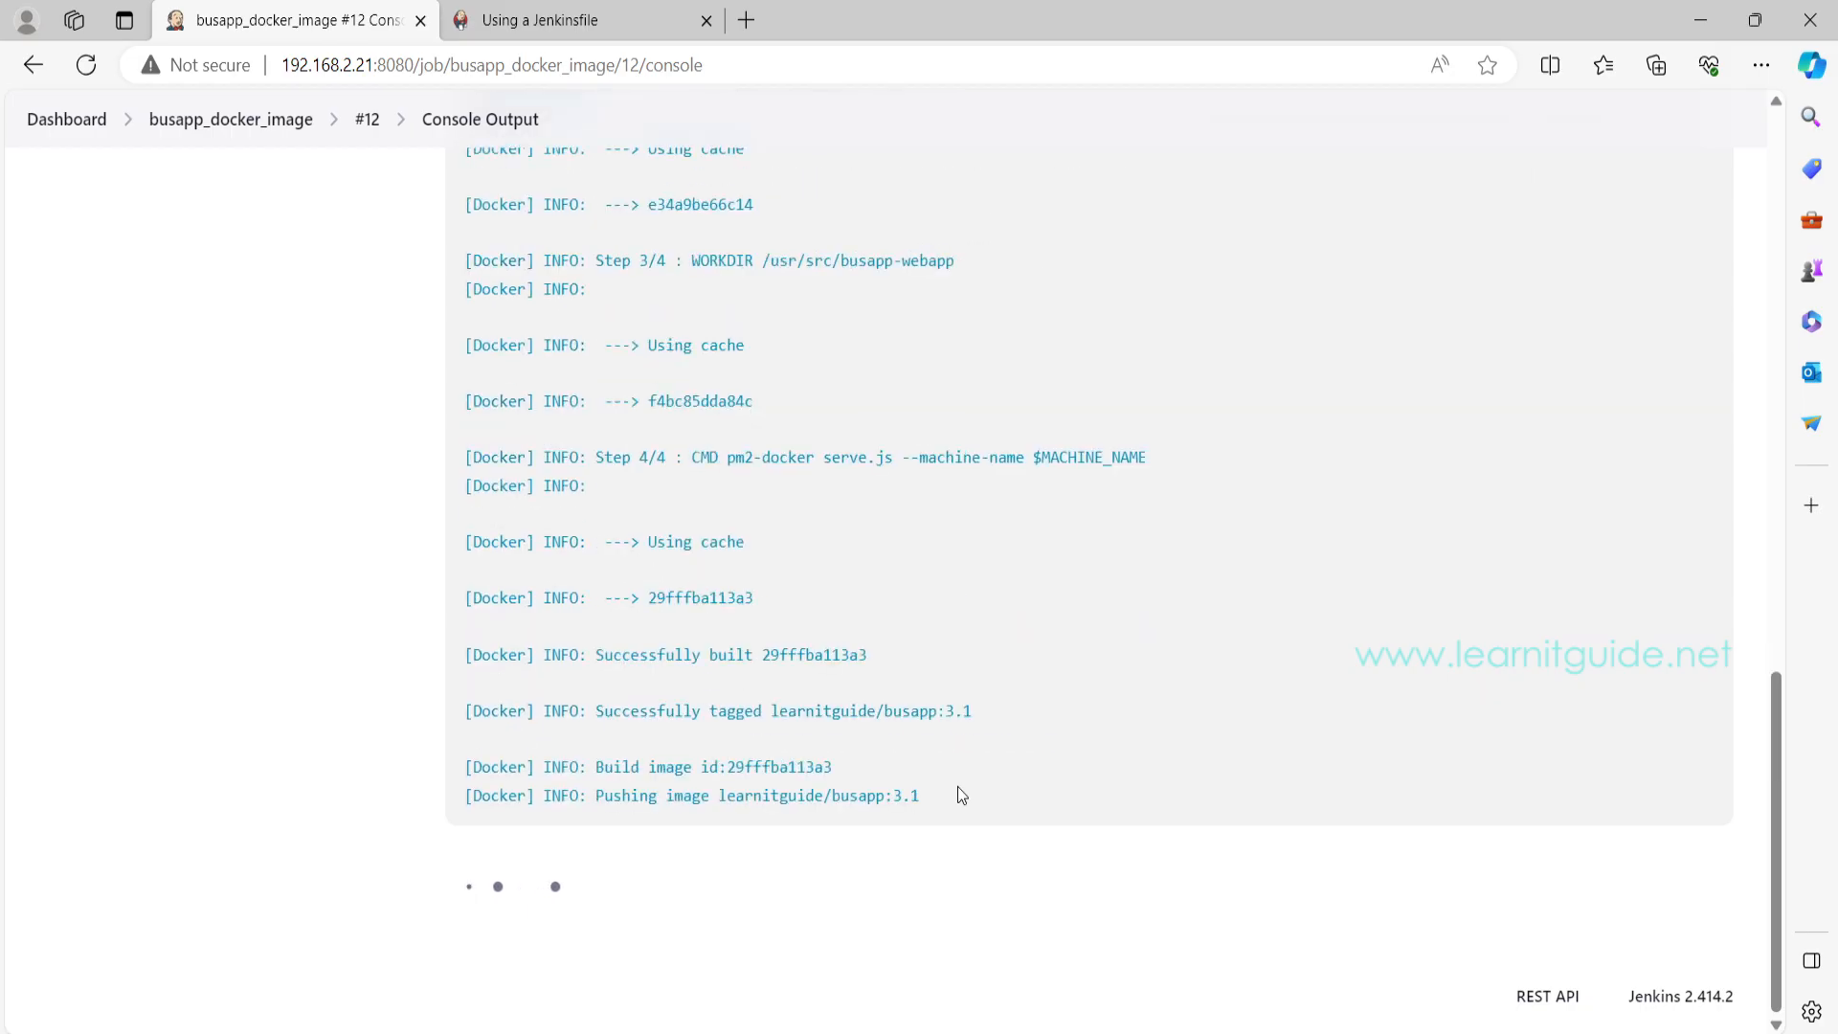